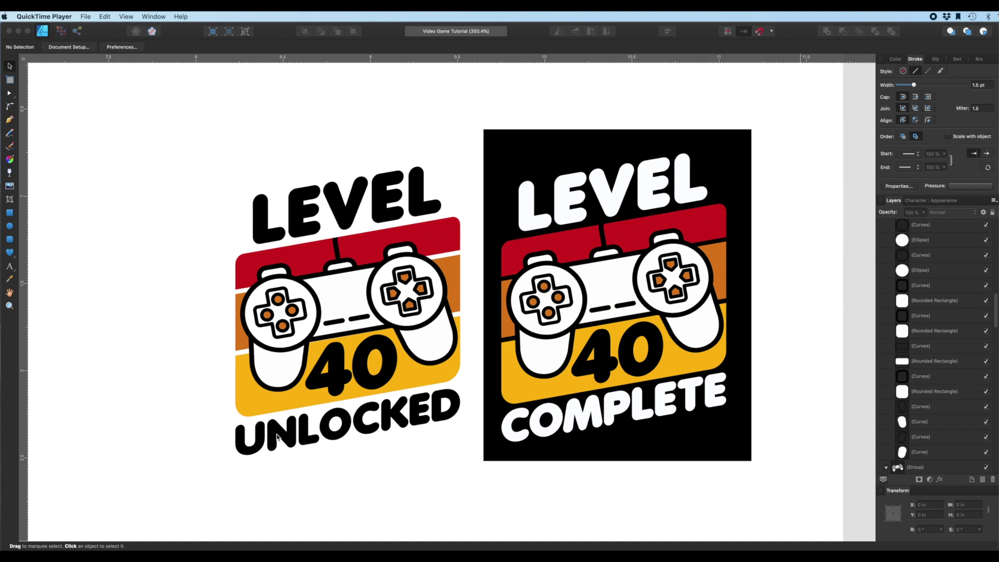
Step: Draw a circle just left of the controller and give it a 2 pt black outline
scroll(246, 399, "left", 10)
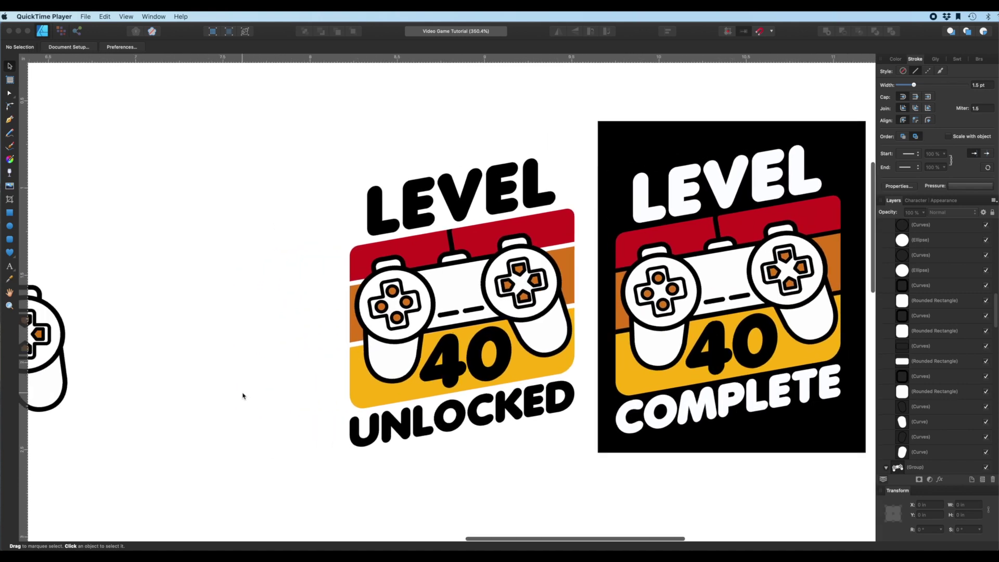
scroll(242, 395, "left", 8)
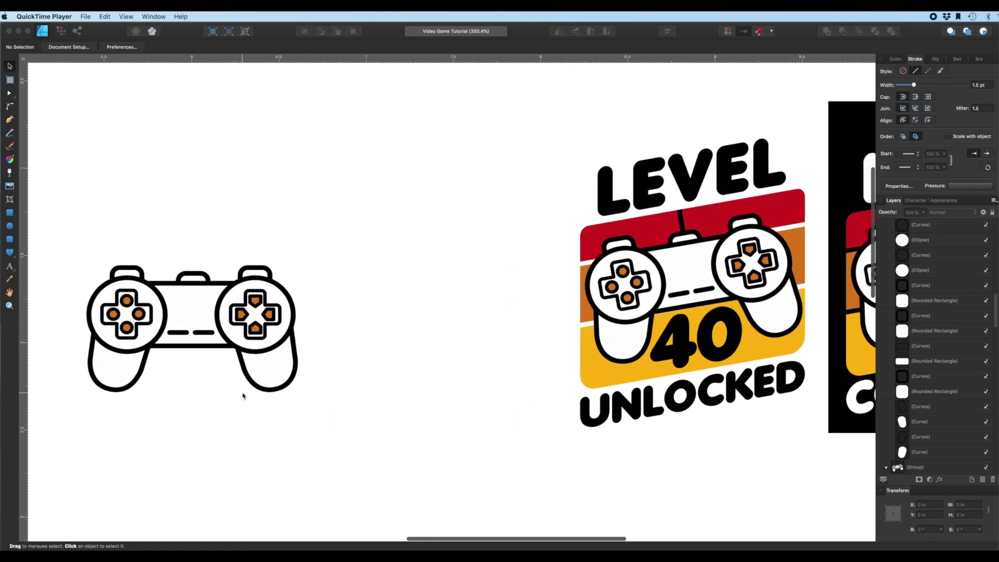
scroll(308, 301, "left", 11)
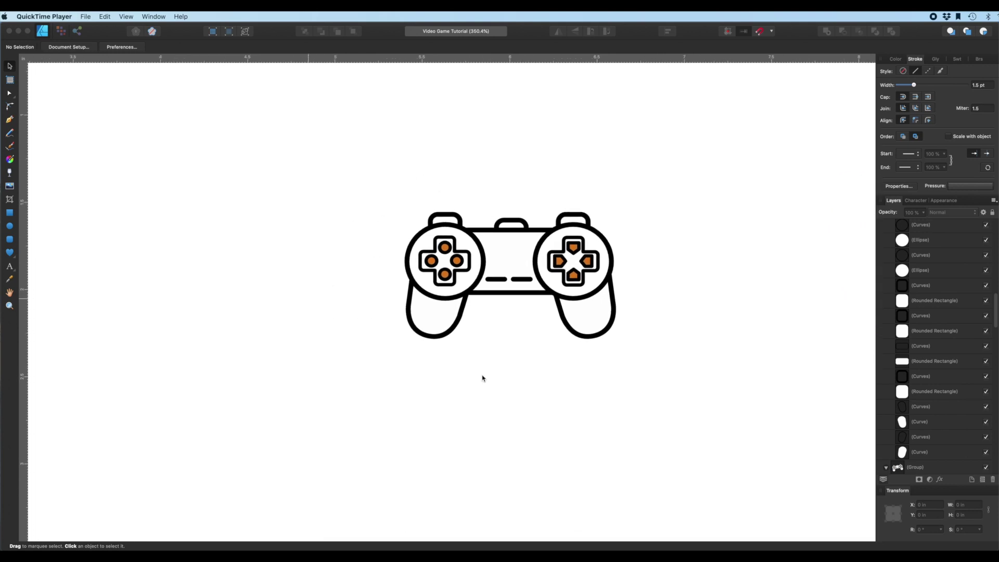
scroll(361, 322, "left", 8)
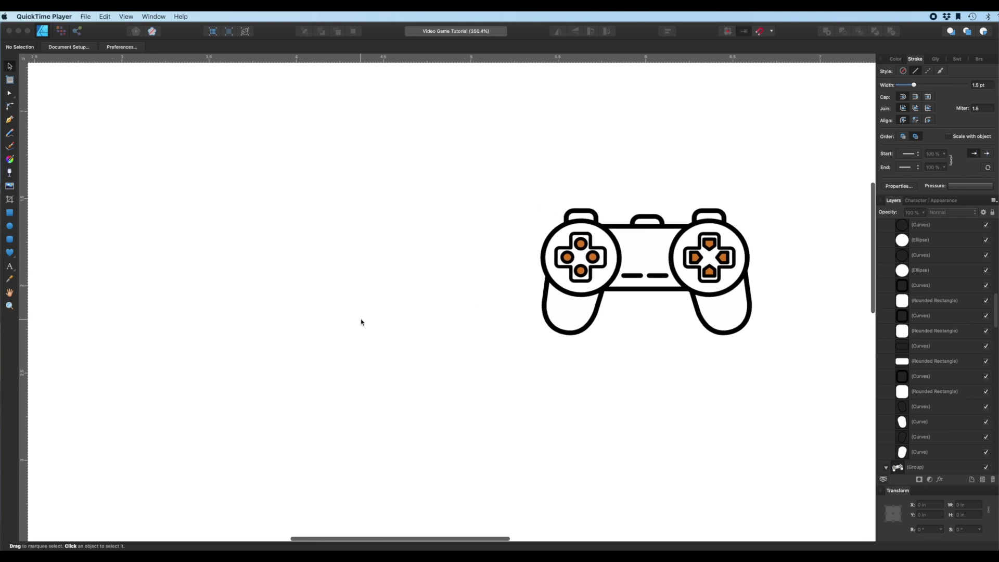
scroll(327, 283, "left", 2)
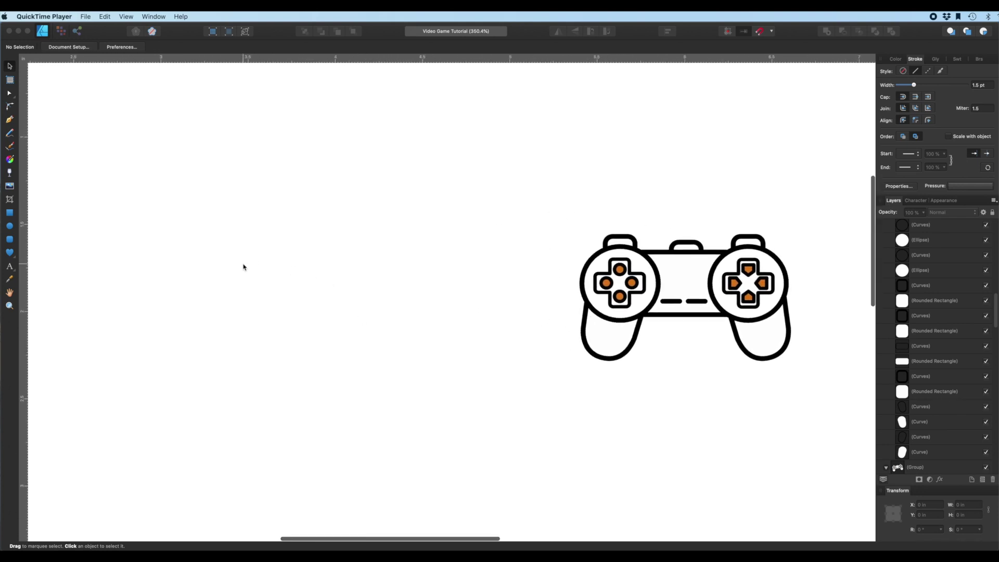
left_click(11, 228)
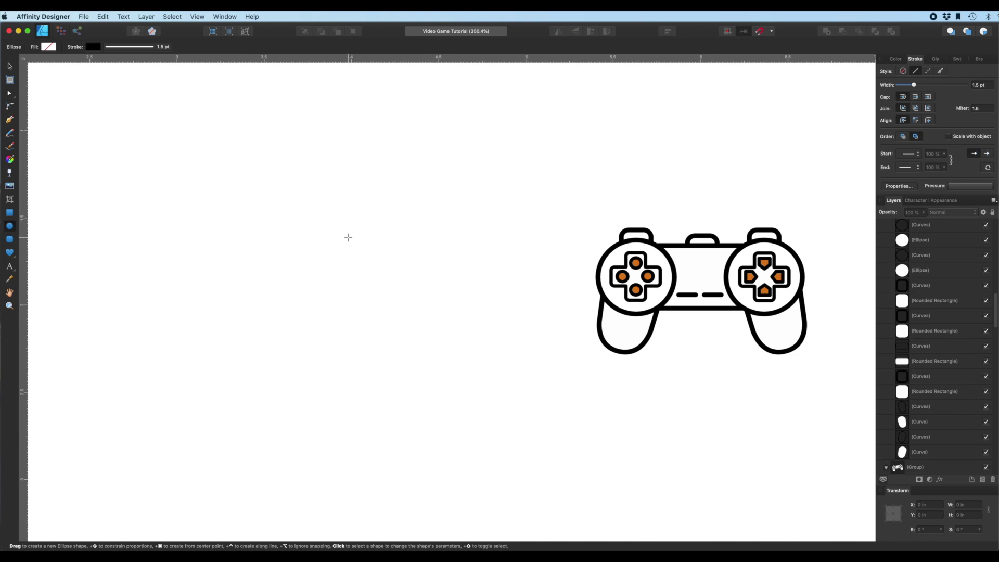
left_click_drag(348, 237, 422, 313)
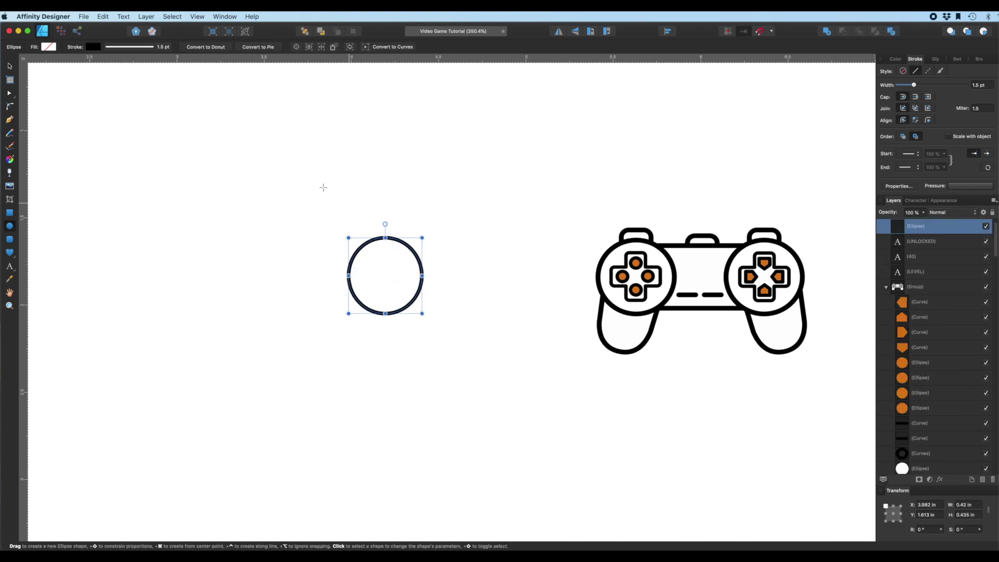
left_click(10, 67)
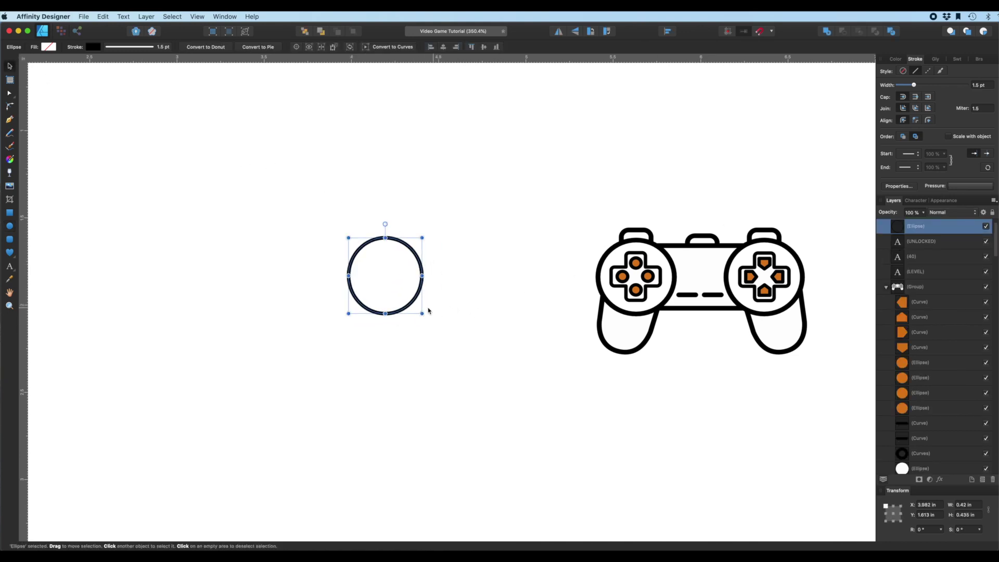
left_click_drag(424, 307, 551, 311)
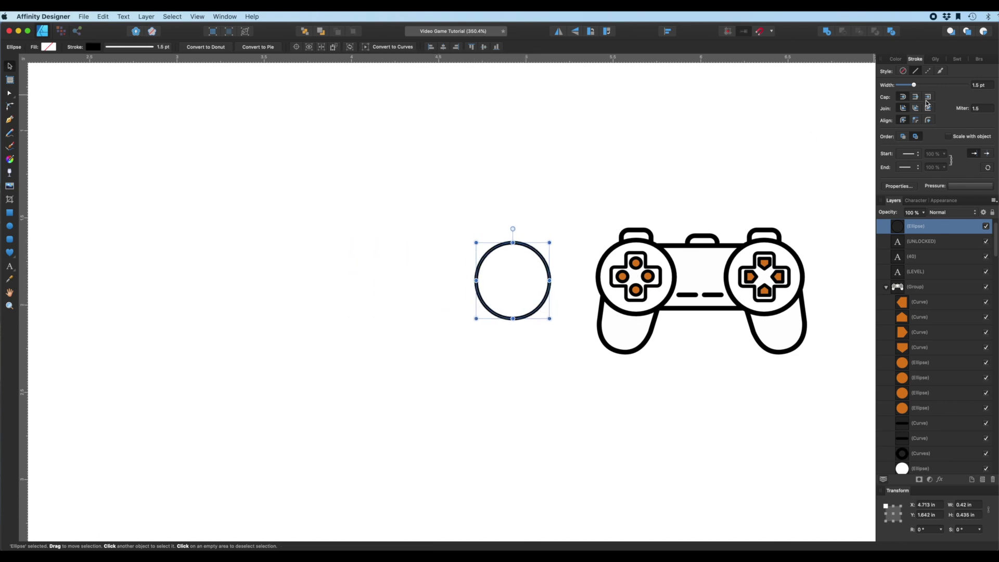
left_click_drag(915, 87, 916, 86)
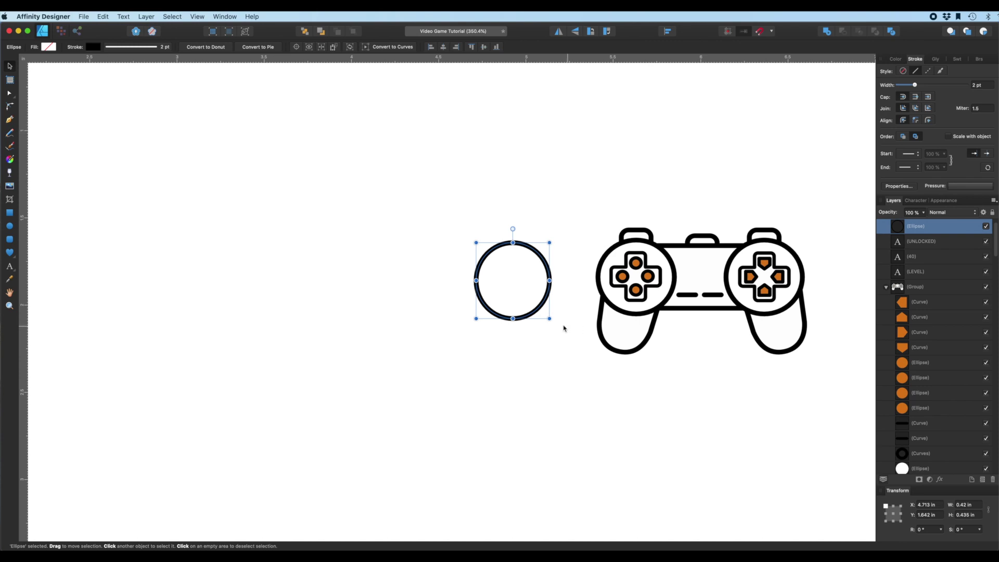
left_click_drag(550, 318, 571, 313)
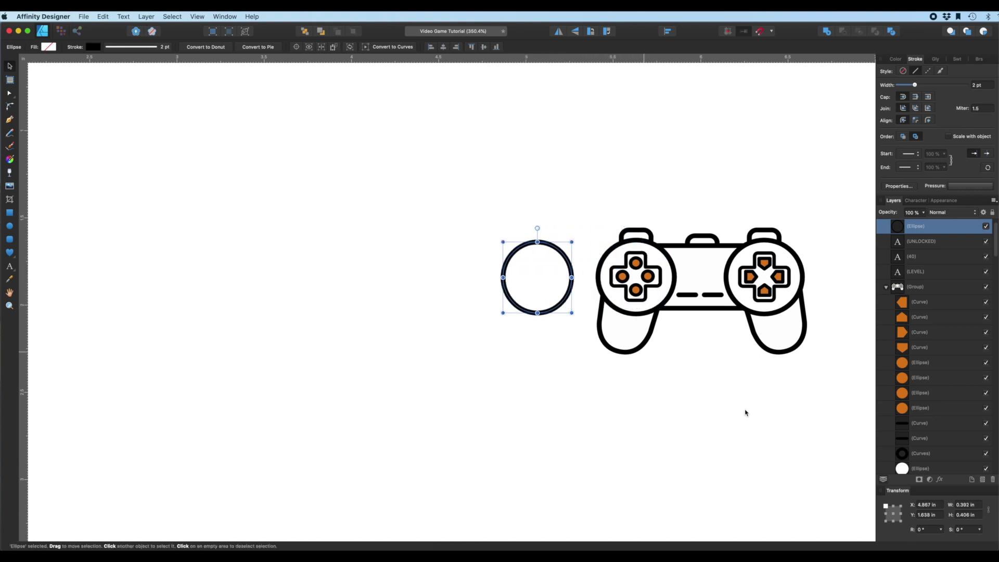
Step: Set the circle's width and height to 0.4 in, keeping it perfectly round
left_click(965, 506)
left_click(968, 505)
left_click_drag(969, 504, 959, 504)
type("4")
left_click(971, 515)
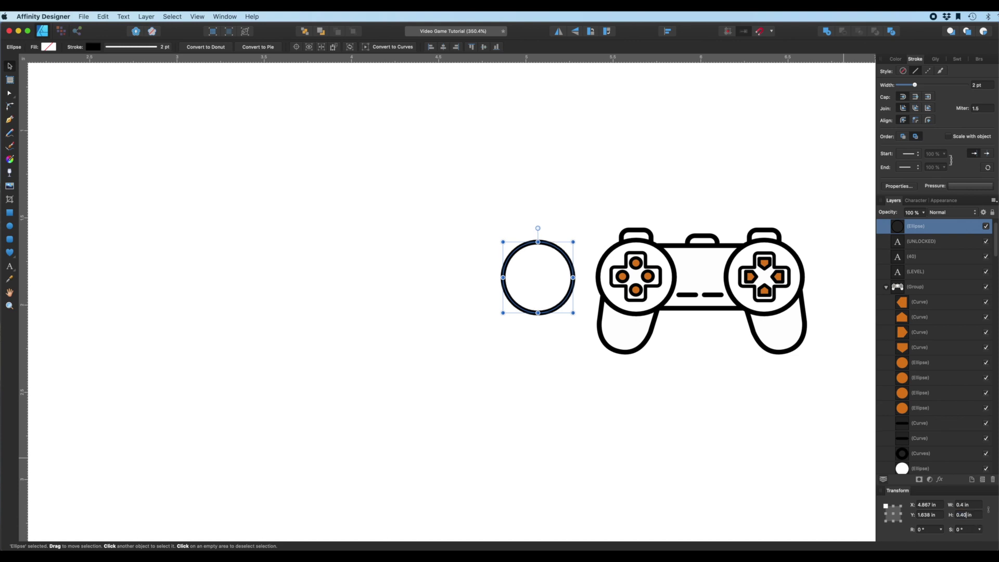
type("4")
key("Return")
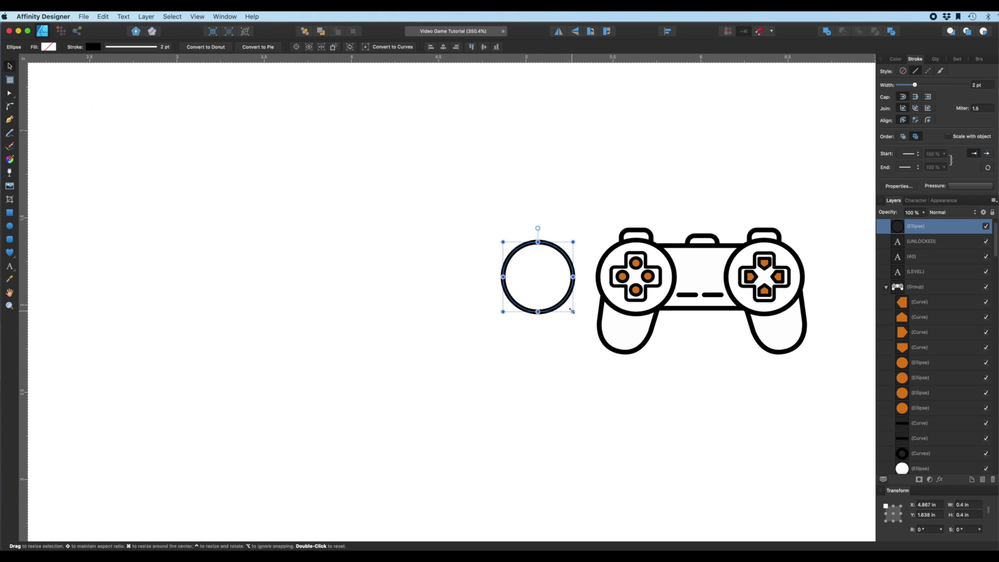
left_click_drag(572, 310, 522, 306)
Step: Copy the circle to the right and draw a rectangle between them, sent to the back
left_click(409, 147)
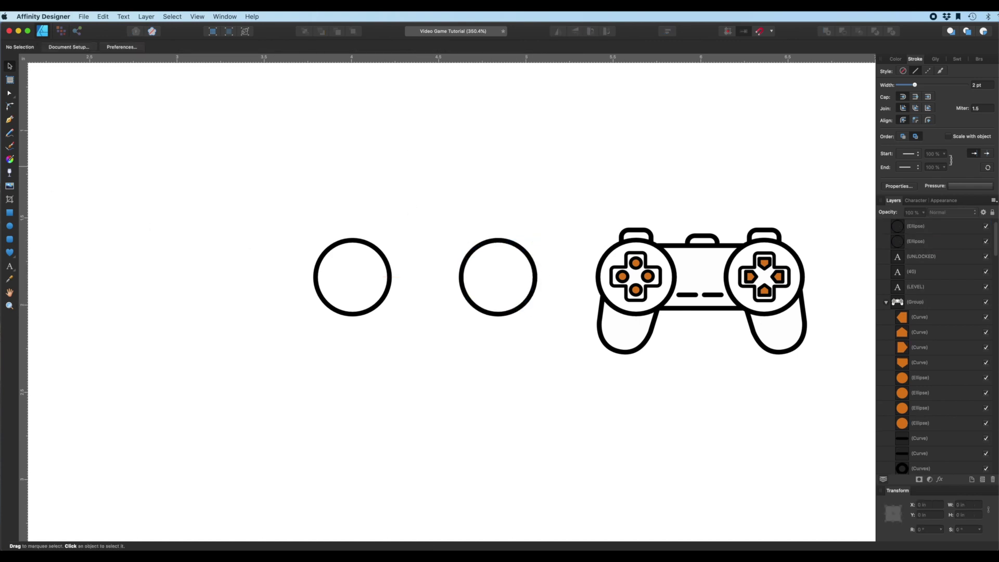
left_click(9, 213)
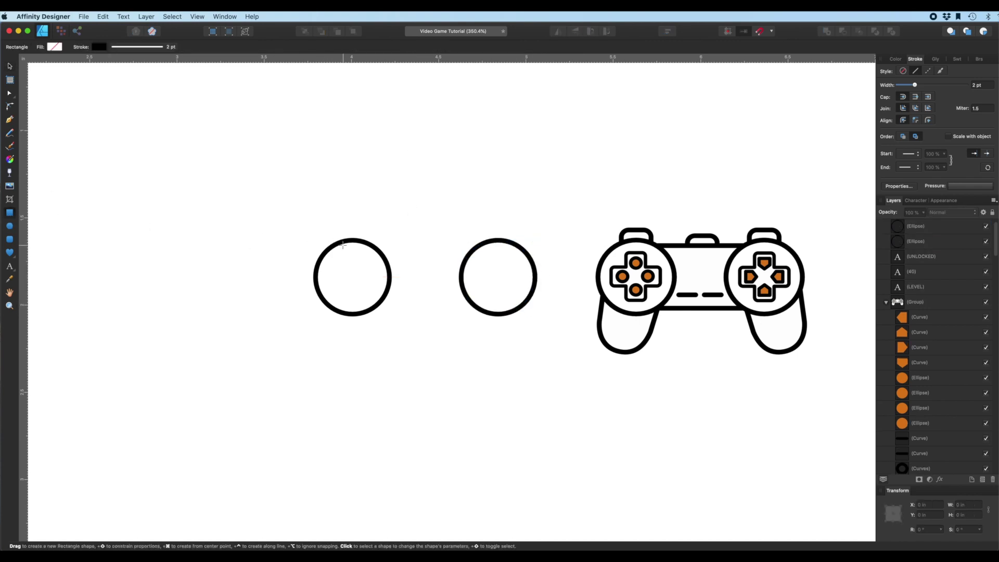
left_click_drag(342, 244, 495, 310)
left_click_drag(418, 248, 418, 249)
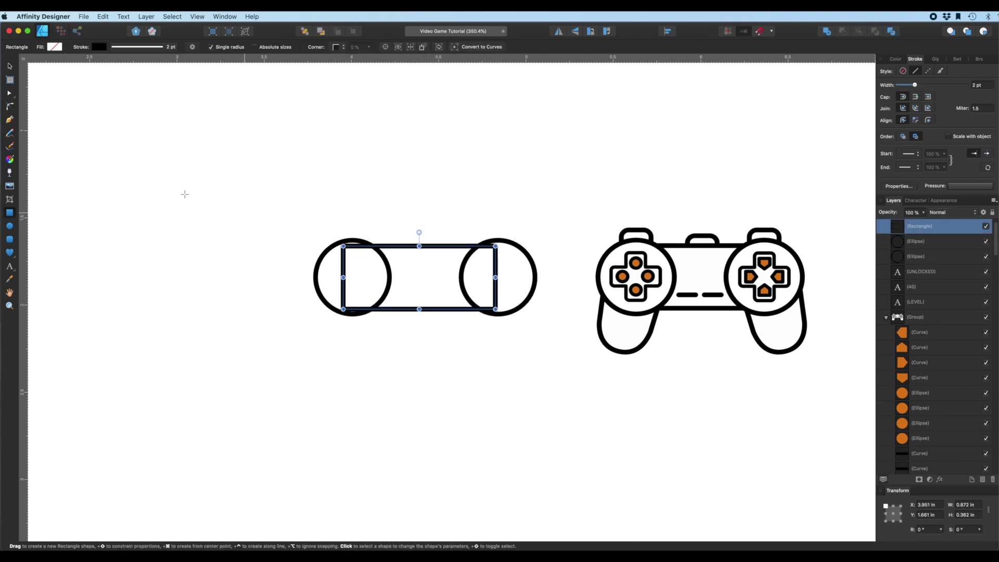
key("v")
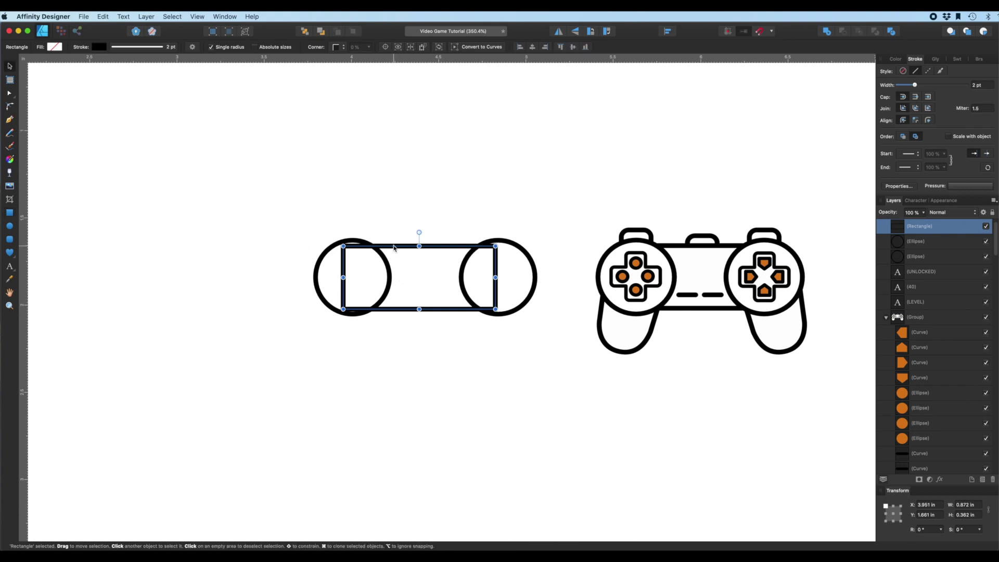
left_click(304, 31)
Step: Fill both circles with white
left_click(528, 295)
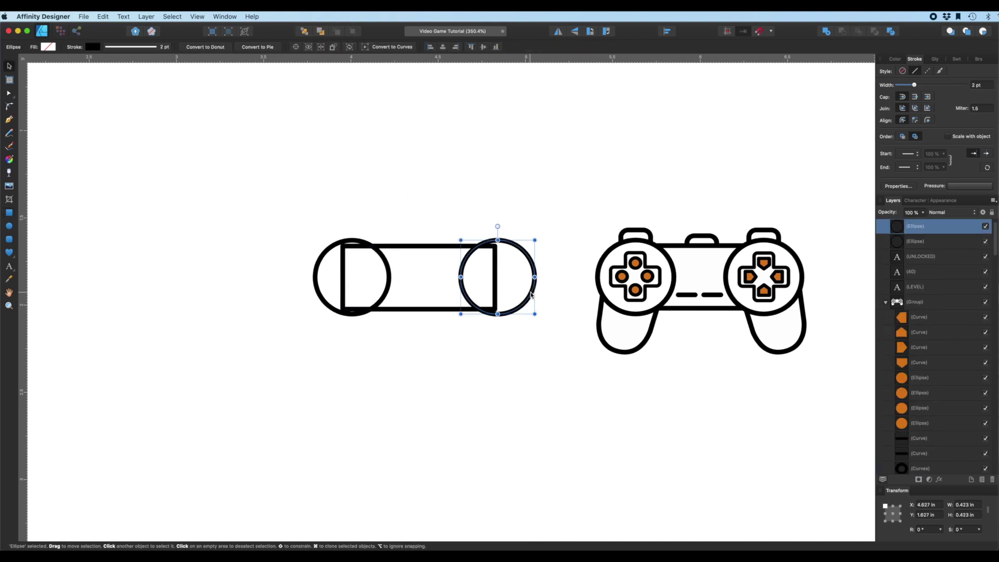
left_click(347, 269, "shift")
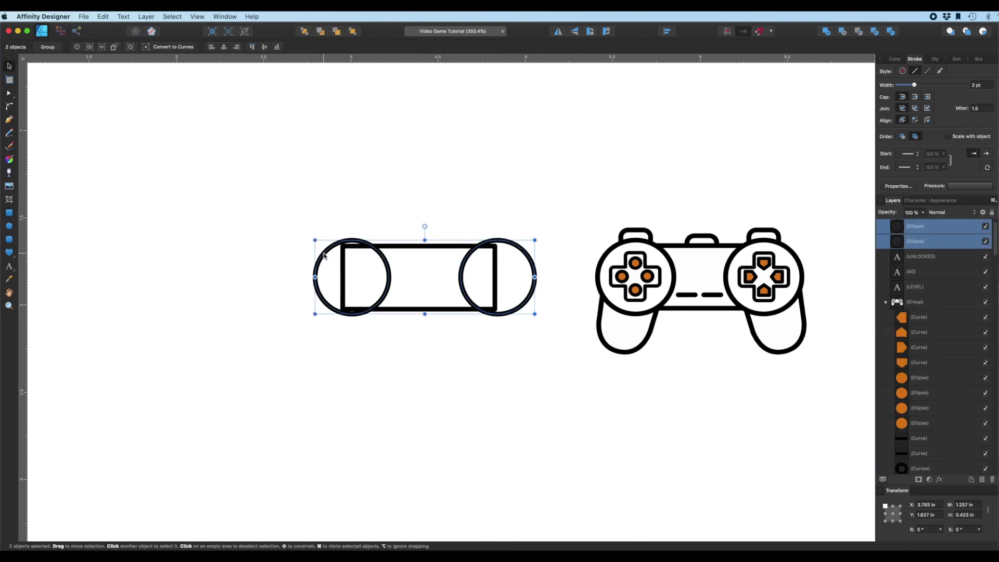
left_click(896, 59)
left_click(888, 102)
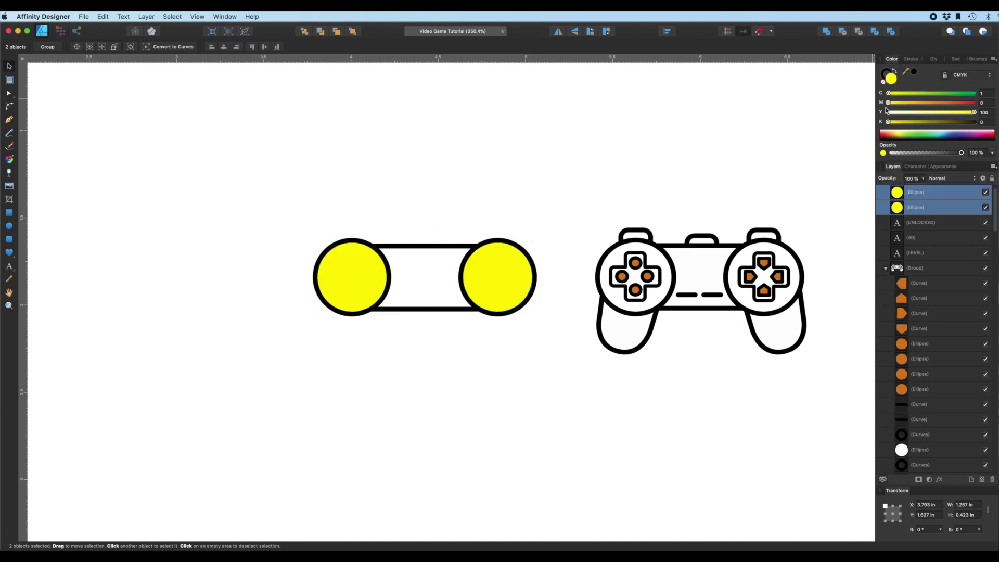
left_click(888, 112)
left_click(352, 154)
Step: Adjust the connecting rectangle's top and bottom edges to about 0.39 in tall
scroll(409, 370, "left", 3)
scroll(408, 370, "up", 1)
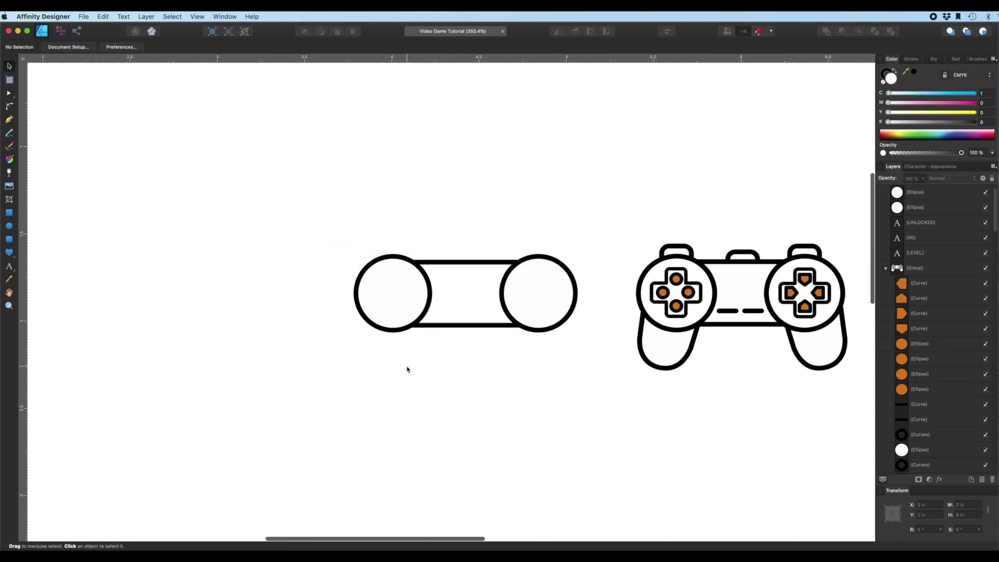
left_click(500, 332)
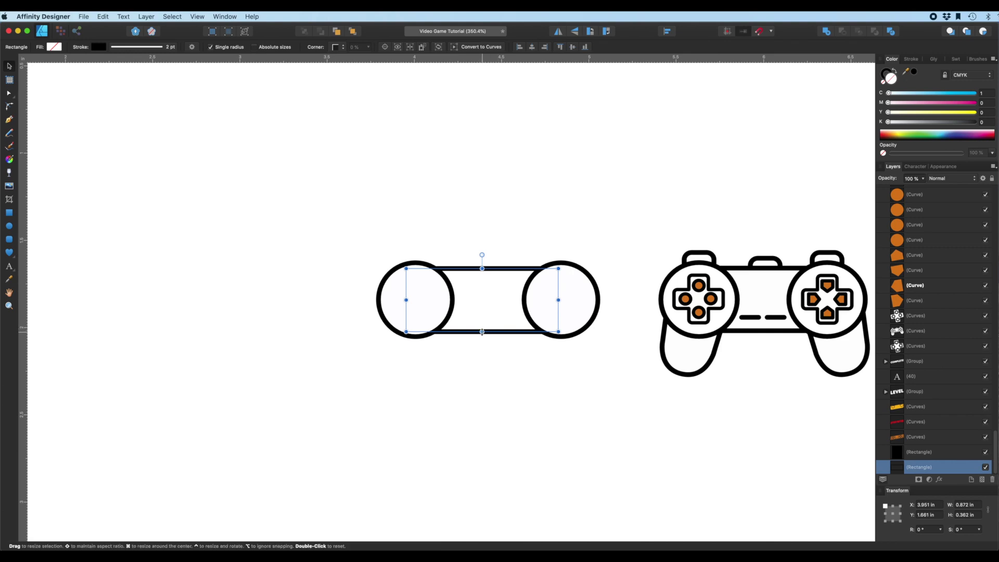
left_click_drag(482, 332, 482, 334)
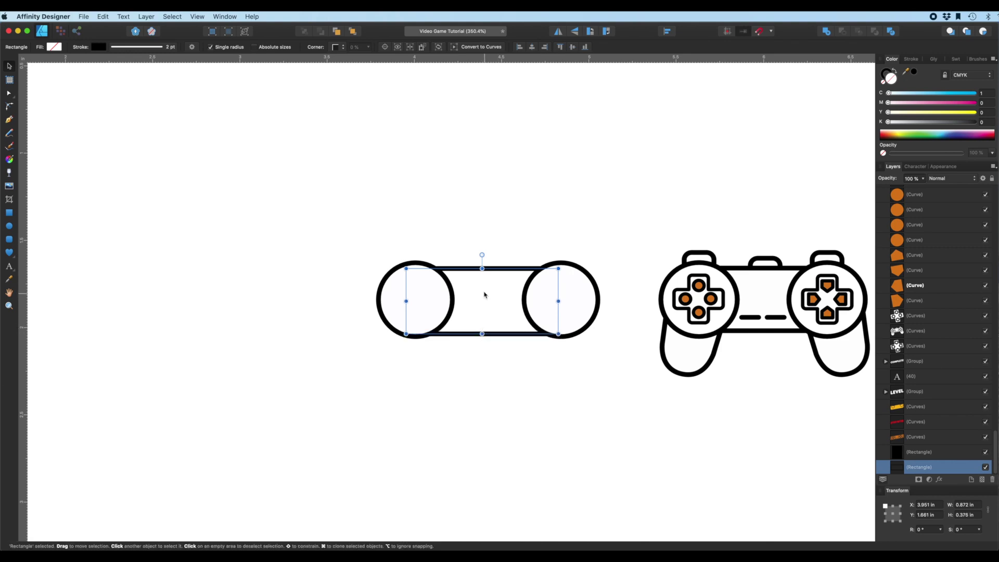
right_click(483, 268)
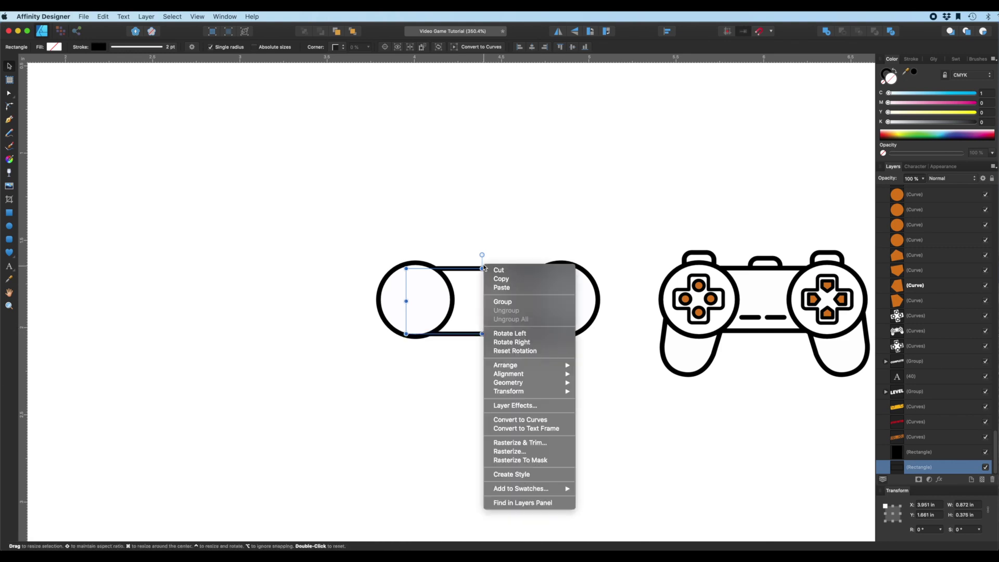
key("Escape")
left_click_drag(482, 268, 481, 266)
left_click(520, 229)
Step: Nudge the right circle left and move the assembled body shape down and right
left_click_drag(580, 333, 571, 335)
left_click(578, 345)
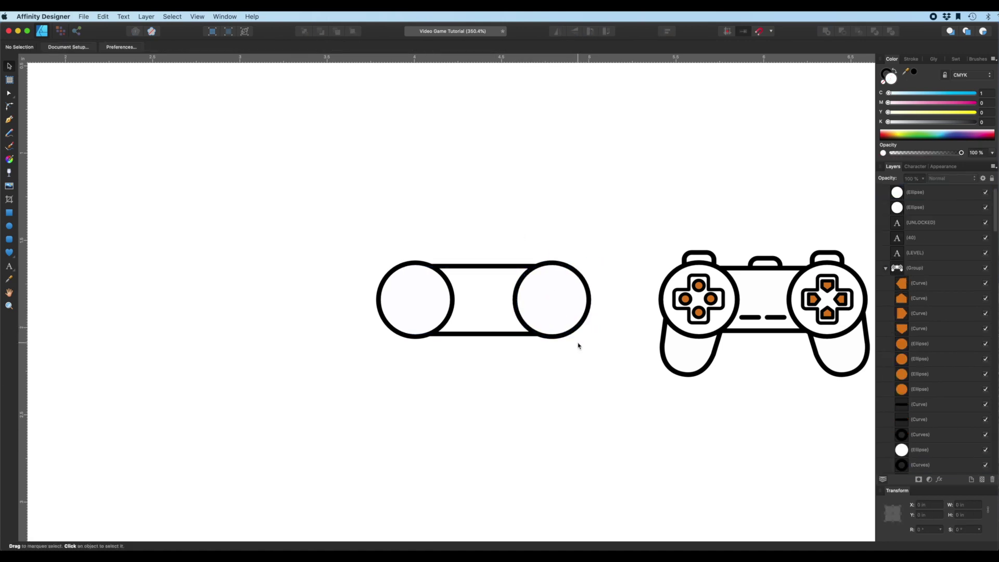
left_click_drag(331, 186, 623, 428)
left_click_drag(553, 348, 525, 347)
left_click(476, 224)
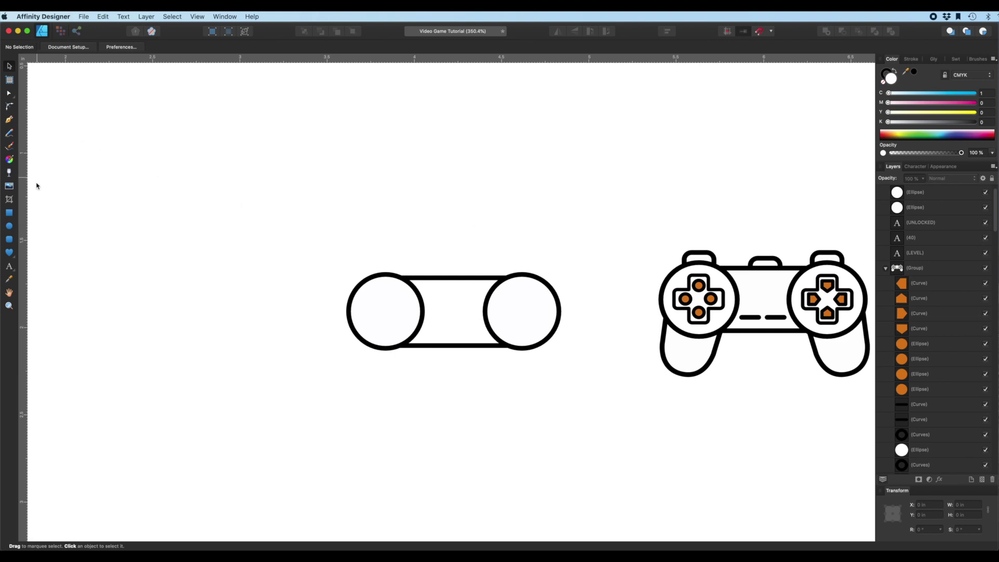
Step: Draw a small rounded square above the left circle with 7% corner roundness
left_click(9, 240)
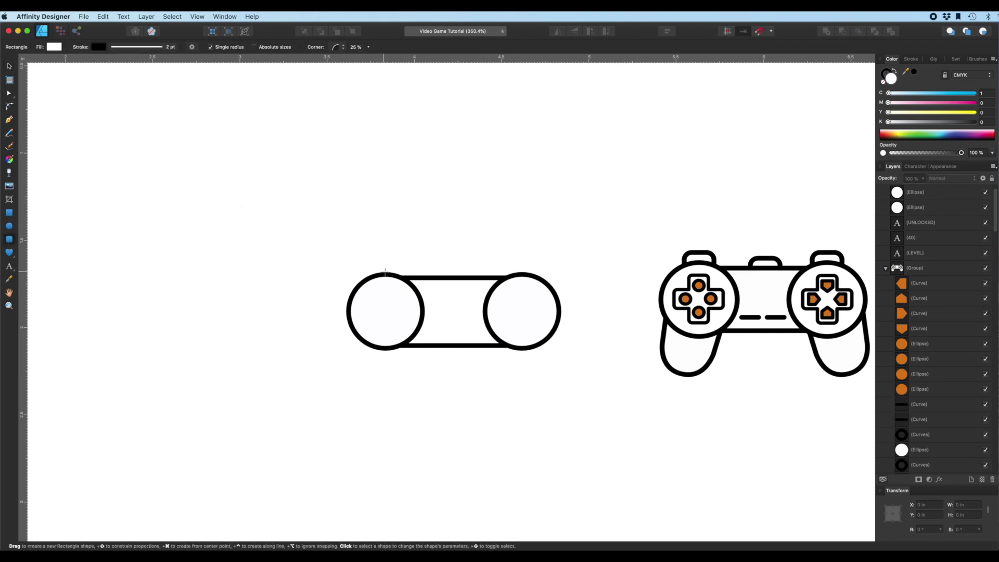
left_click_drag(366, 256, 404, 298)
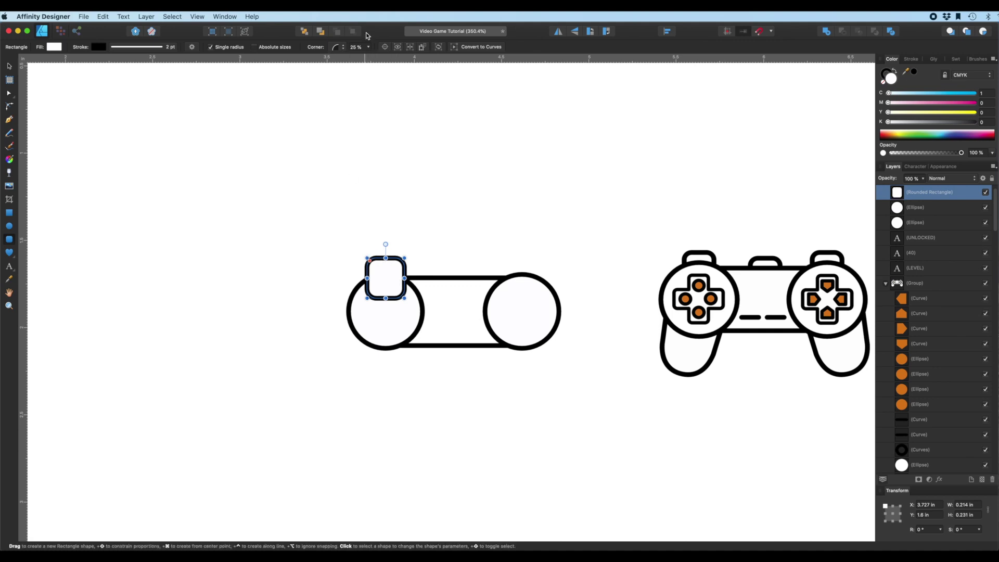
left_click(367, 48)
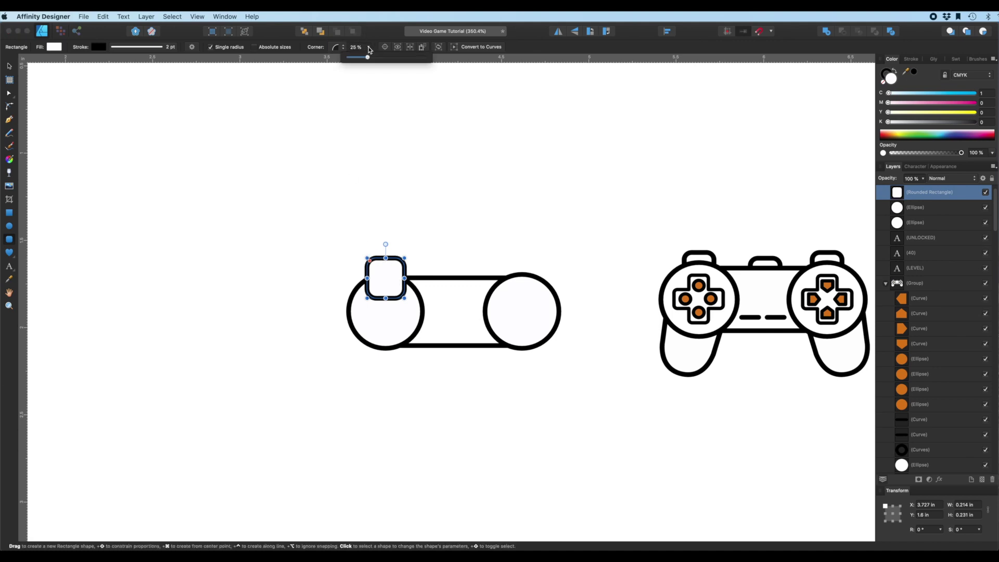
mouse_move(371, 58)
left_mouse_down()
mouse_move(385, 57)
mouse_move(354, 59)
mouse_move(367, 60)
left_mouse_up()
Step: Send the rounded tab behind the body and copy it along the body's top edge
left_click(7, 68)
left_click(354, 219)
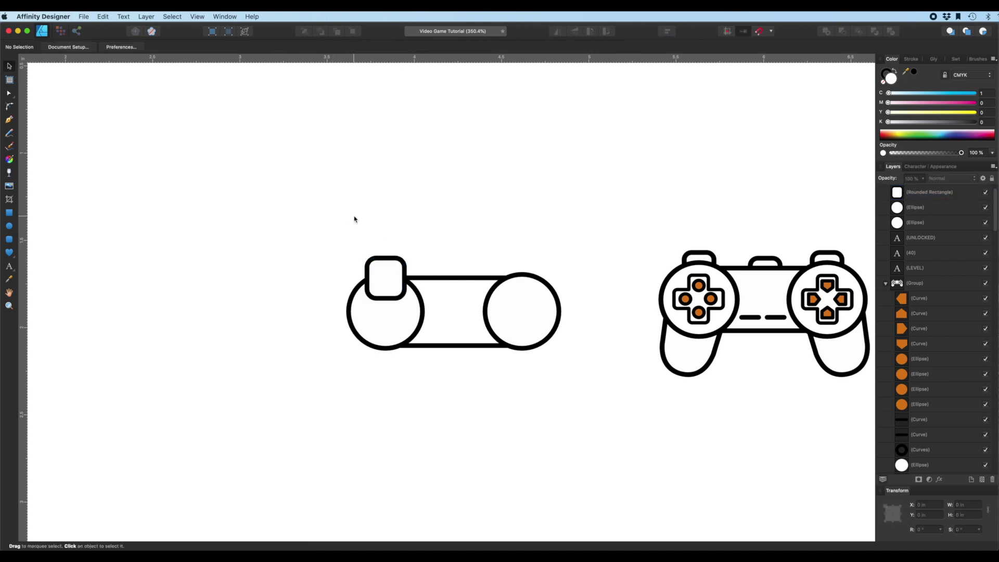
left_click_drag(402, 287, 401, 289)
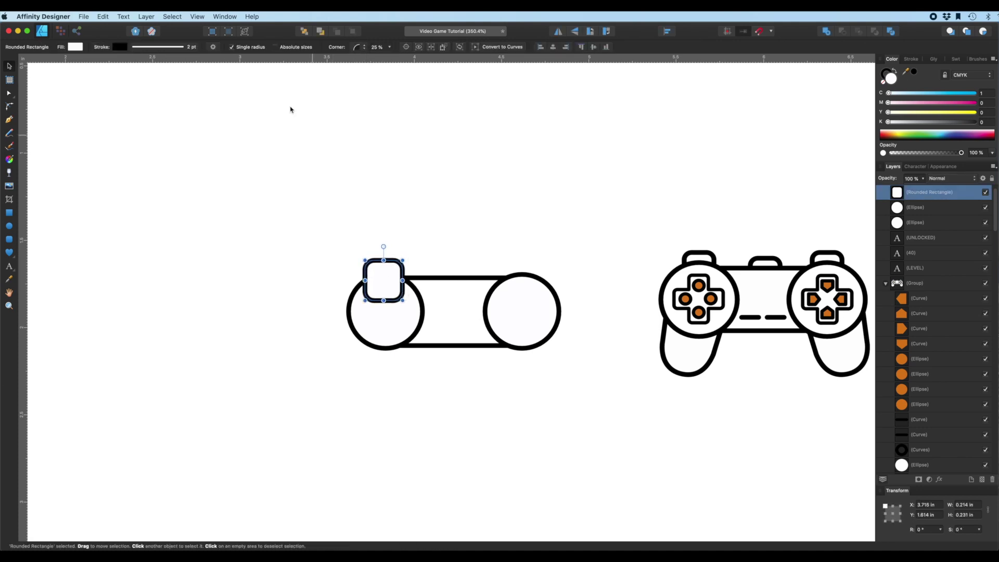
left_click(305, 32)
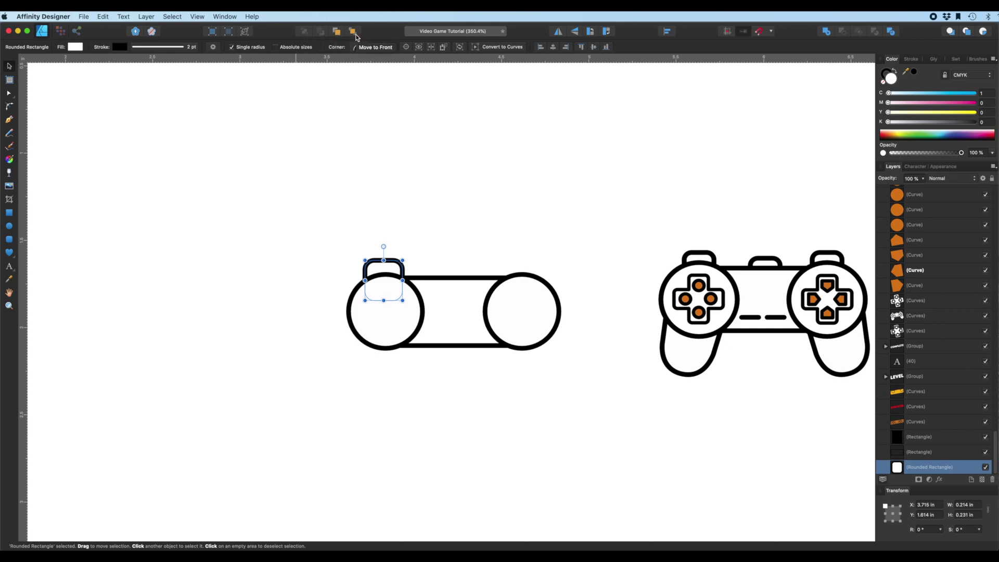
left_click(419, 201)
mouse_move(399, 265)
left_mouse_down()
mouse_move(390, 268)
mouse_move(532, 271)
mouse_move(458, 270)
left_mouse_up()
left_click(505, 259)
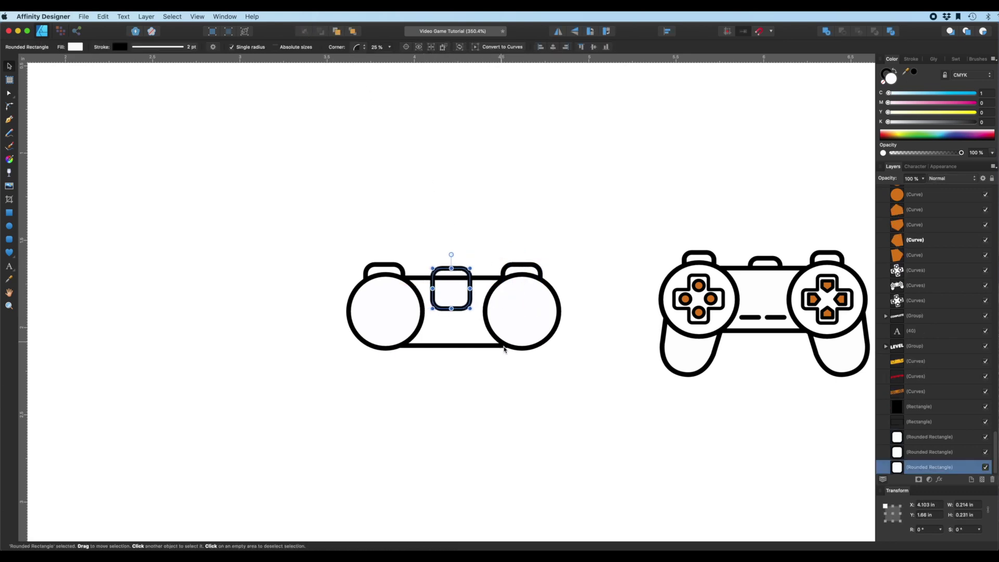
Step: Give the body rectangle a near-white fill and nudge the middle tab into place
left_click(504, 364)
left_click(483, 344)
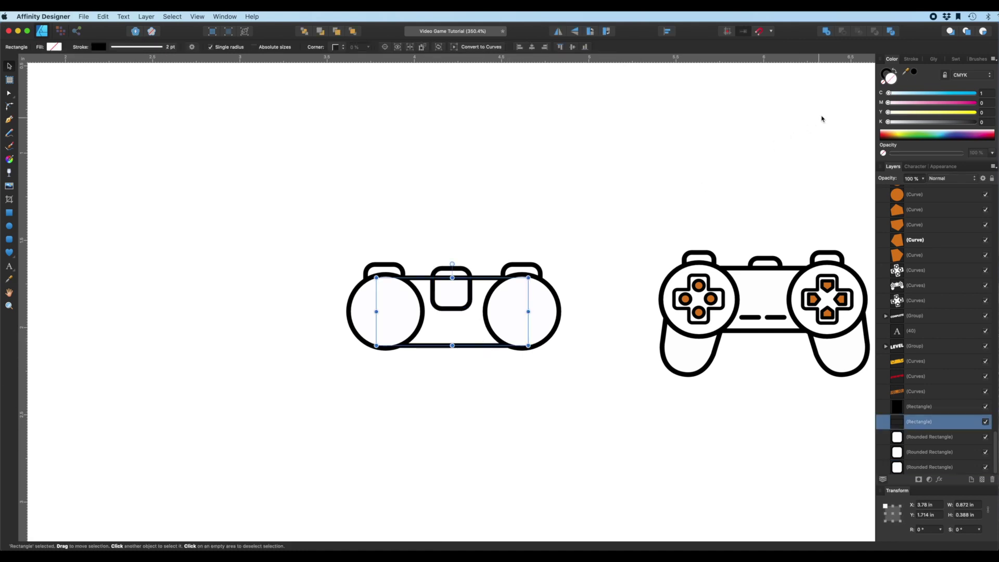
left_click(888, 93)
left_click(522, 218)
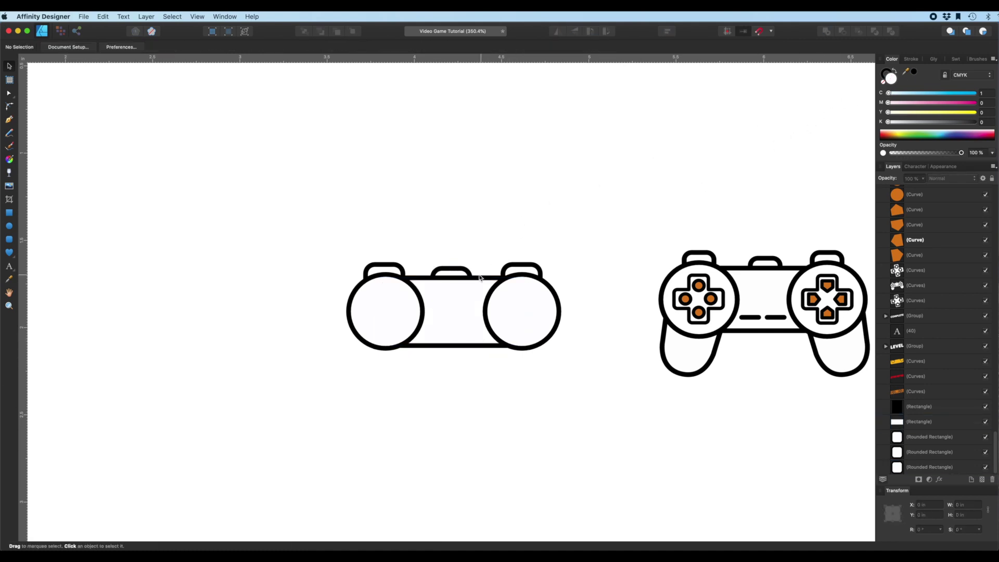
left_click(466, 273)
left_click_drag(467, 273, 471, 271)
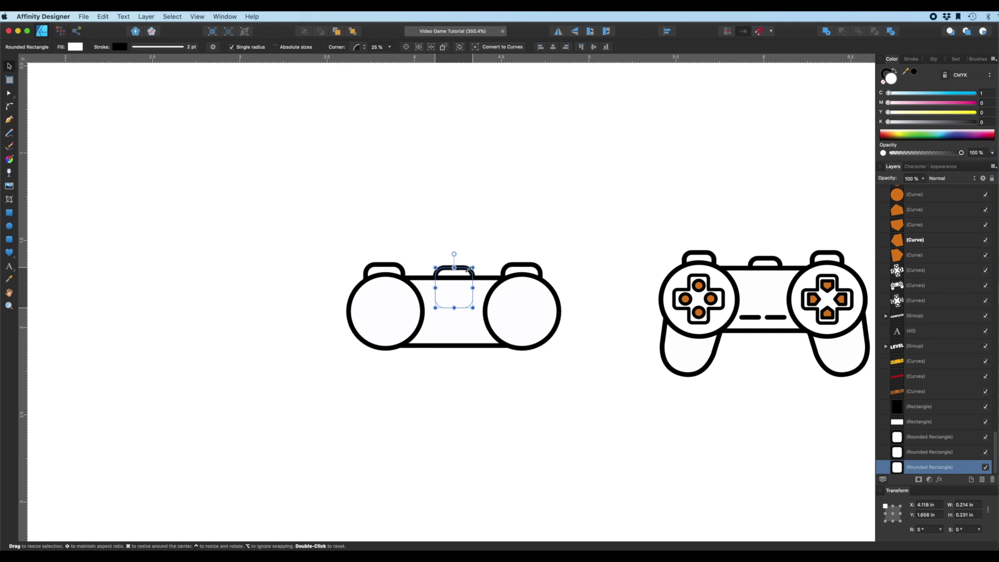
left_click(458, 238)
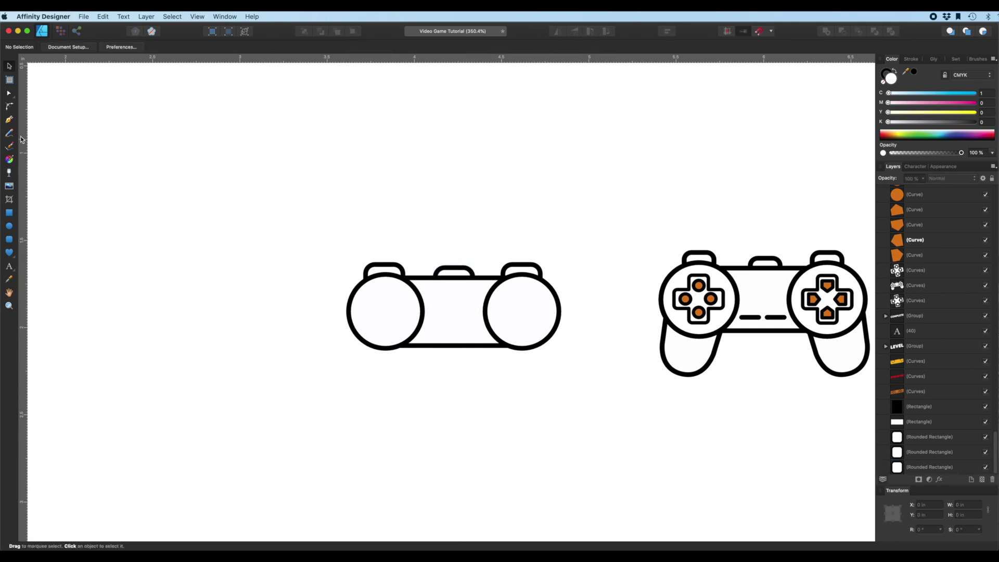
Step: Draw a short black Pen dash in the lower body, shorten it, and copy it to the right
left_click(9, 119)
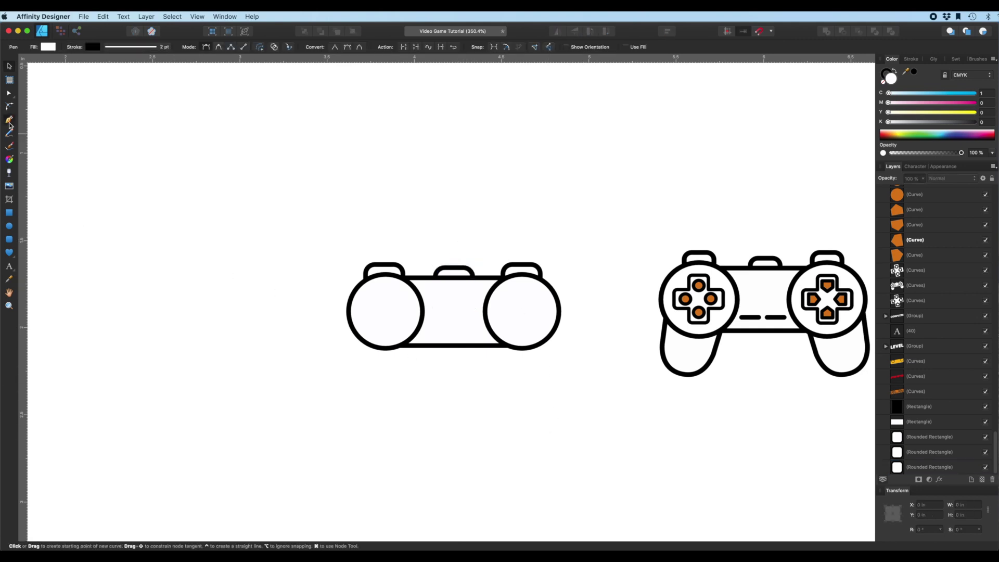
left_click(425, 334)
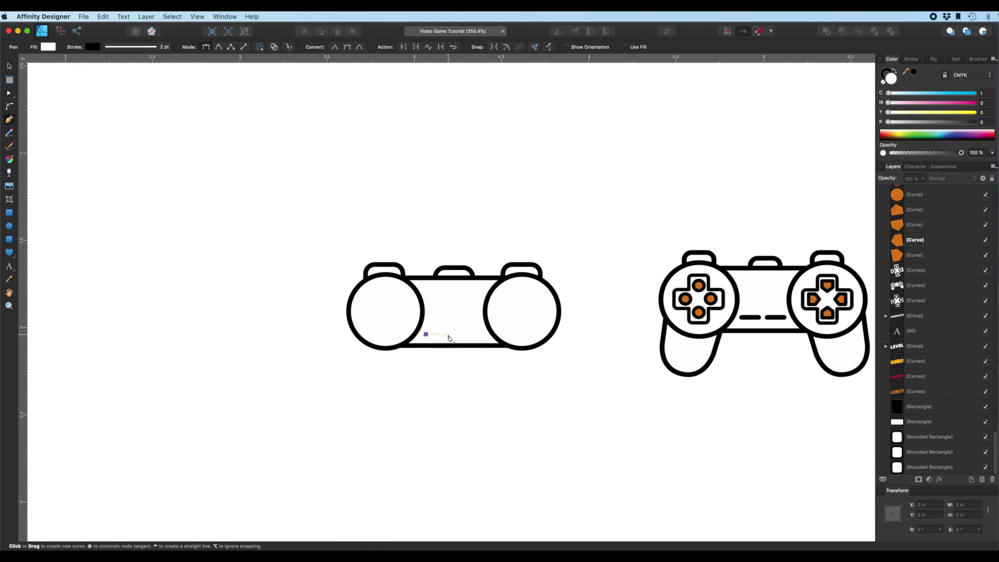
left_click(448, 334)
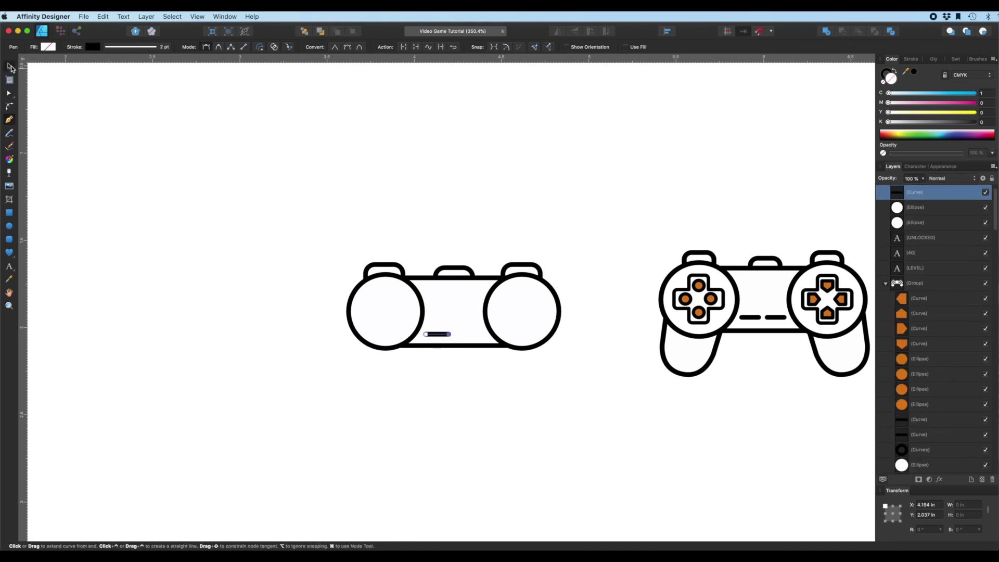
left_click(9, 67)
left_click(399, 384)
left_click(437, 334)
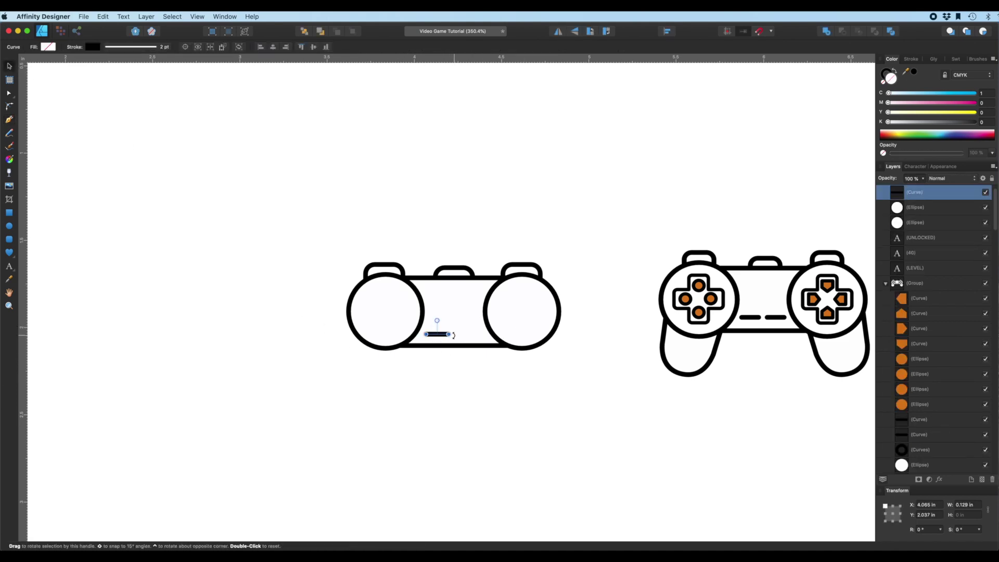
left_click_drag(448, 334, 473, 336)
left_click(447, 353)
left_click(467, 402)
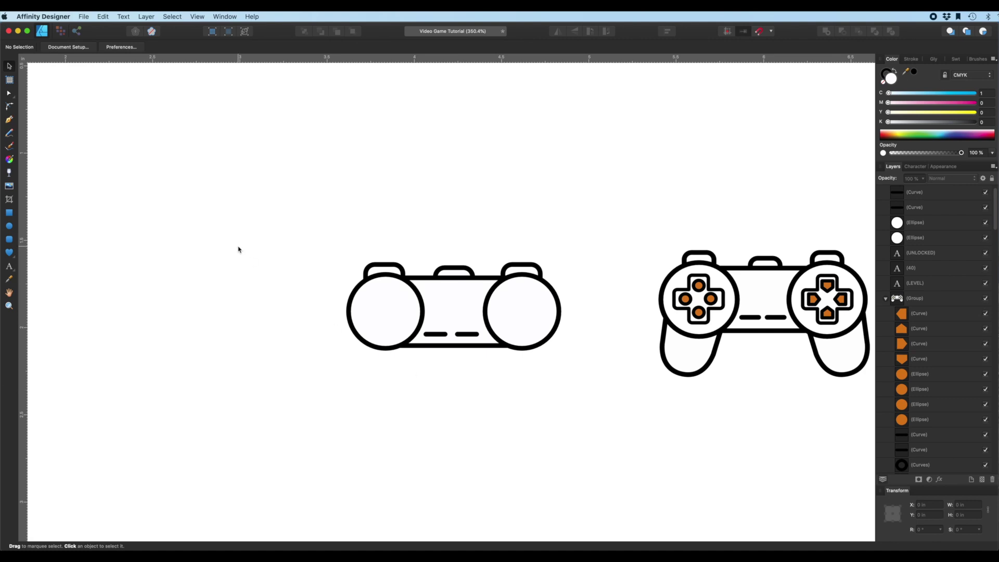
left_click(9, 240)
Step: Draw a tall rounded rectangle below the left circle with corners rounded to 56%
left_click_drag(347, 331, 406, 415)
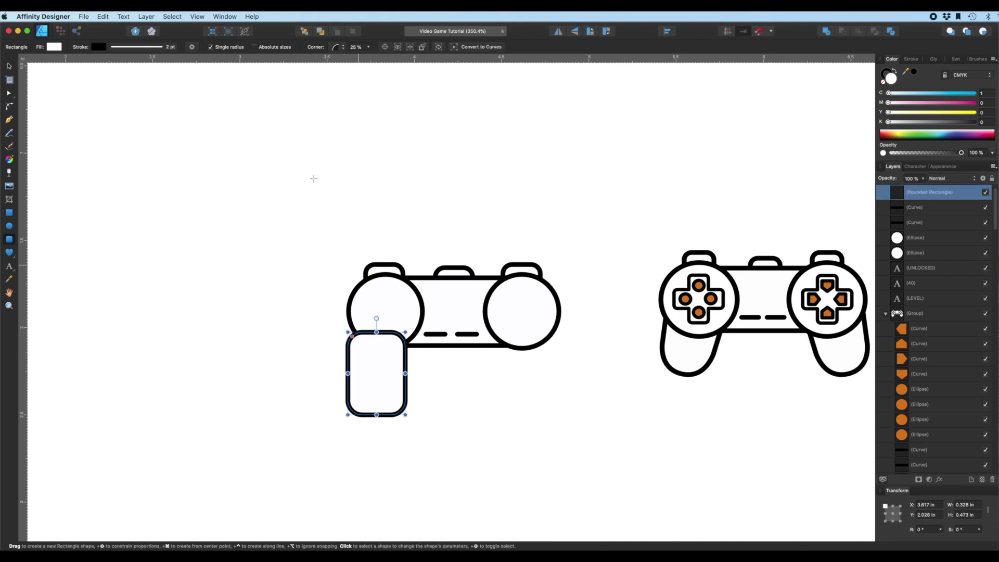
left_click(369, 47)
left_click_drag(366, 58, 388, 59)
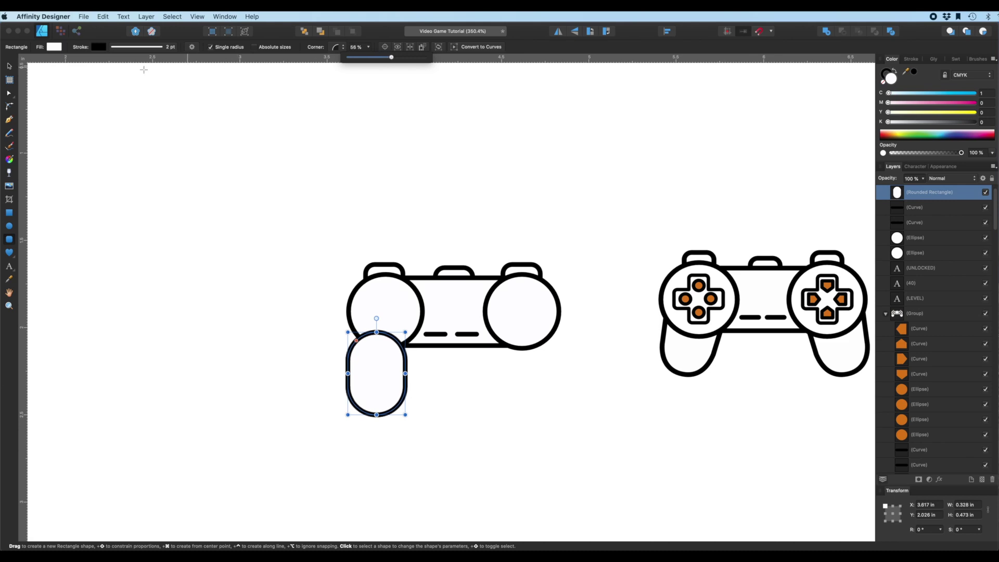
Step: Tilt the pill to −15.9°, send it behind the circle, narrow it and convert to curves
left_click(9, 66)
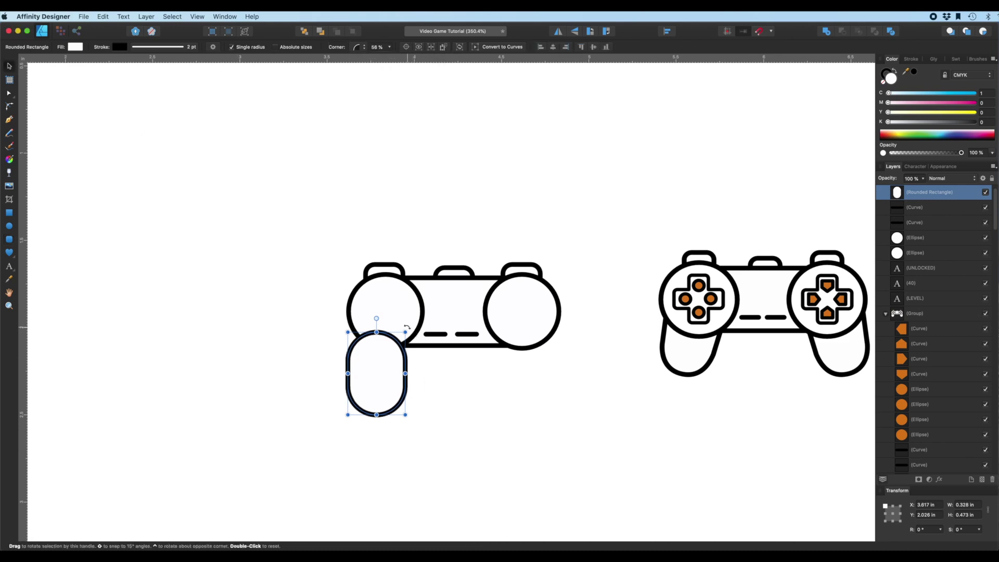
mouse_move(409, 328)
left_mouse_down()
mouse_move(424, 345)
mouse_move(409, 367)
mouse_move(406, 342)
left_mouse_up()
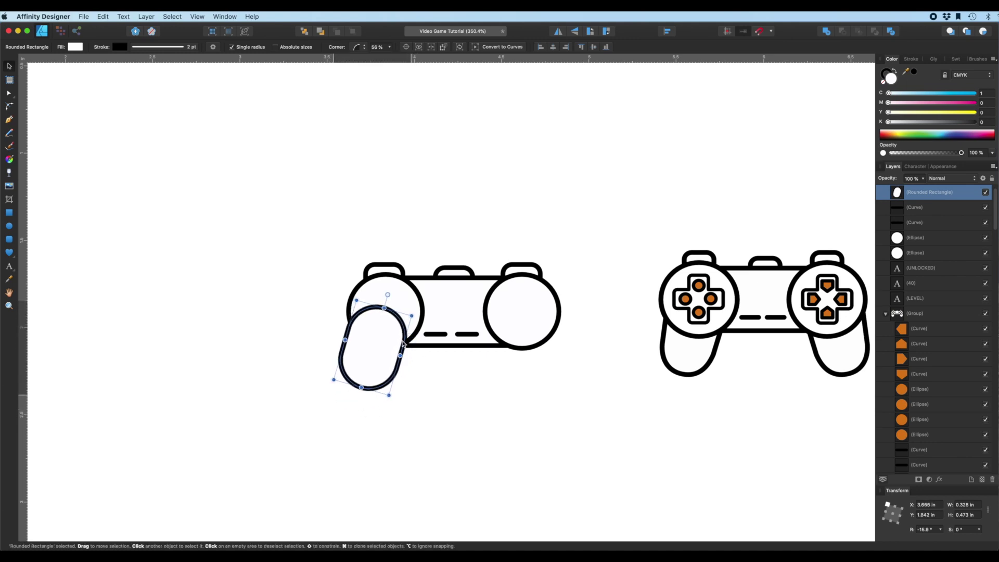
left_click(304, 31)
left_click(395, 415)
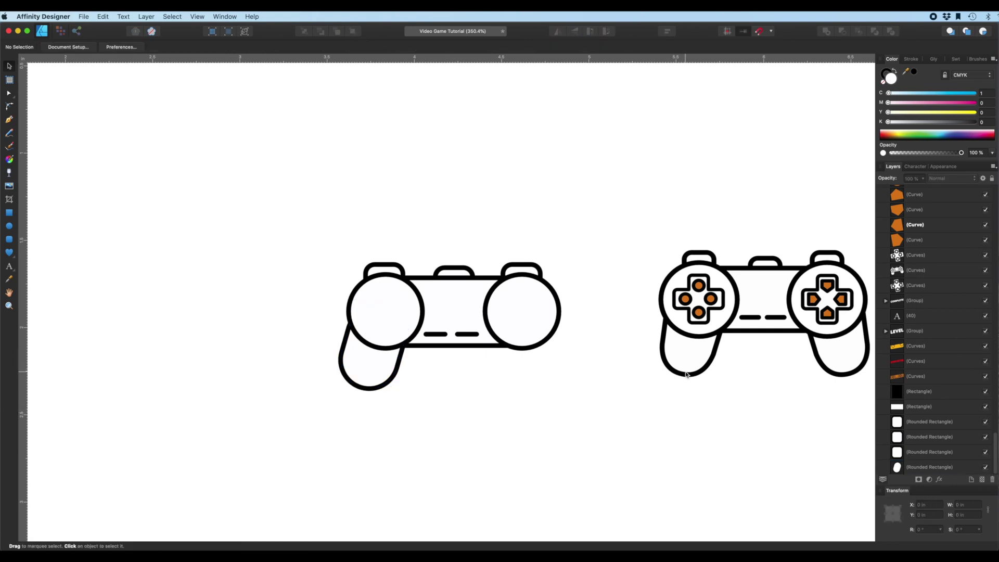
left_click(373, 386)
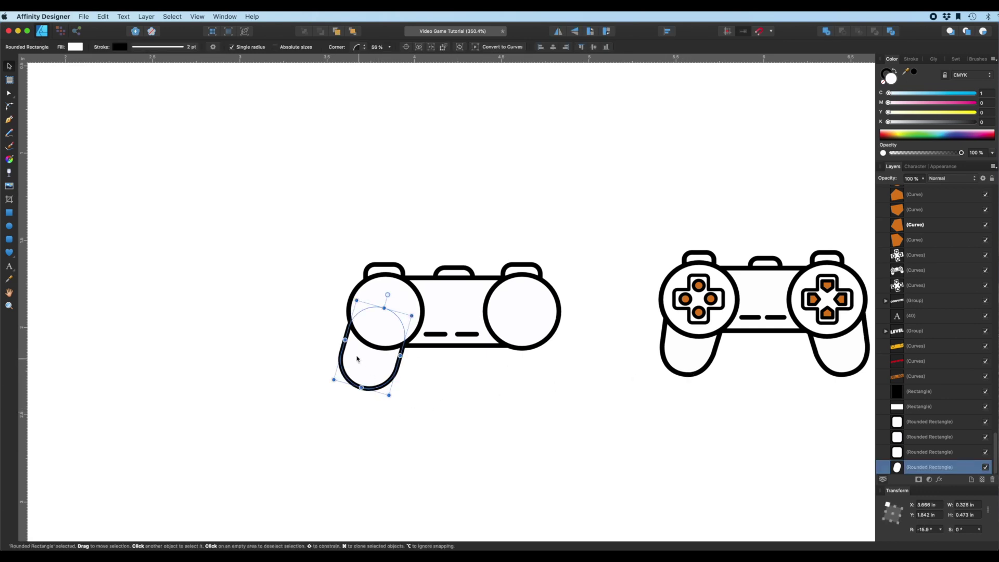
left_click_drag(346, 340, 397, 354)
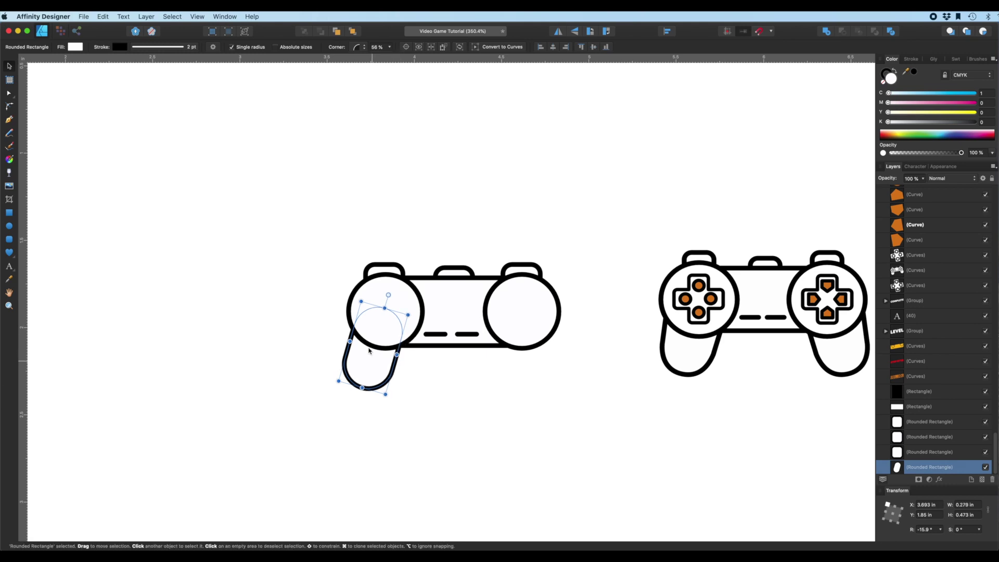
left_click(505, 47)
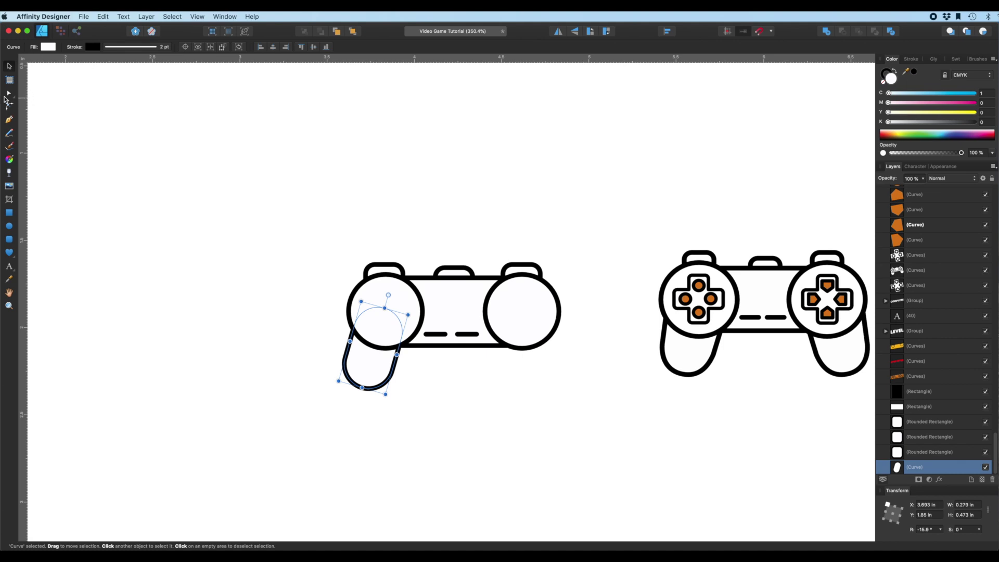
Step: Move the grip's top-left, lower-right and bottom nodes to give it a fuller, rounder bottom
left_click(9, 94)
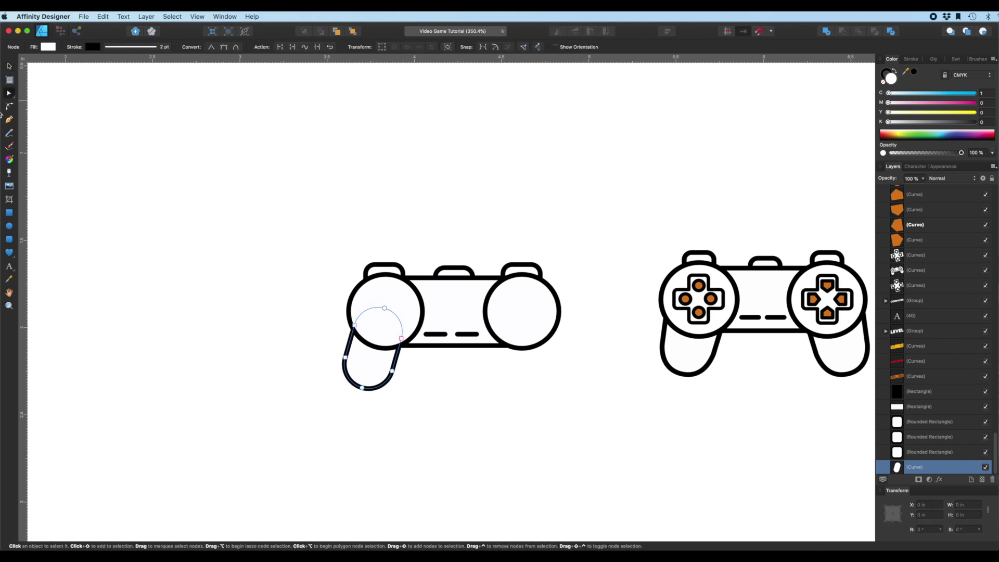
left_click(355, 325)
left_click_drag(354, 325, 407, 340)
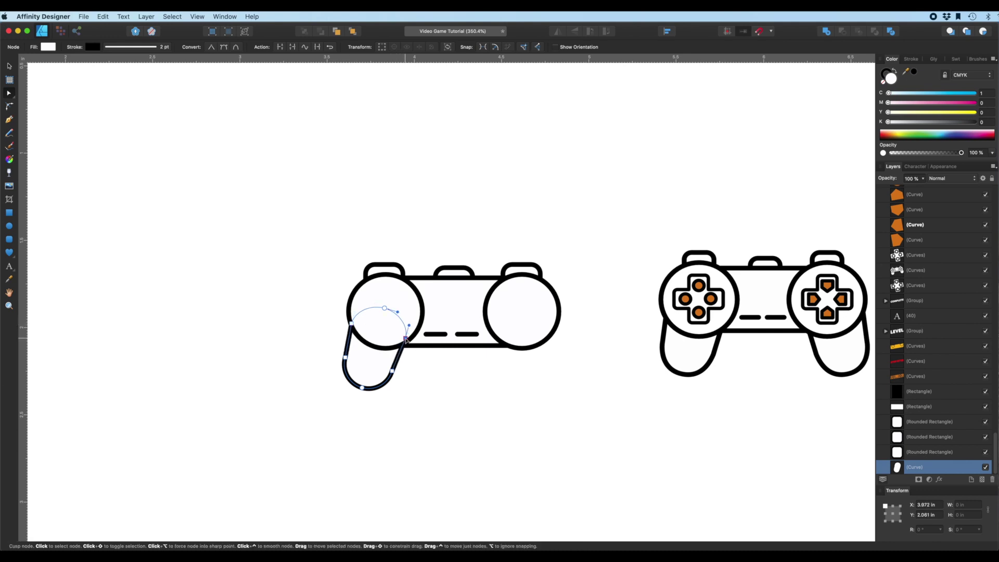
left_click(392, 371)
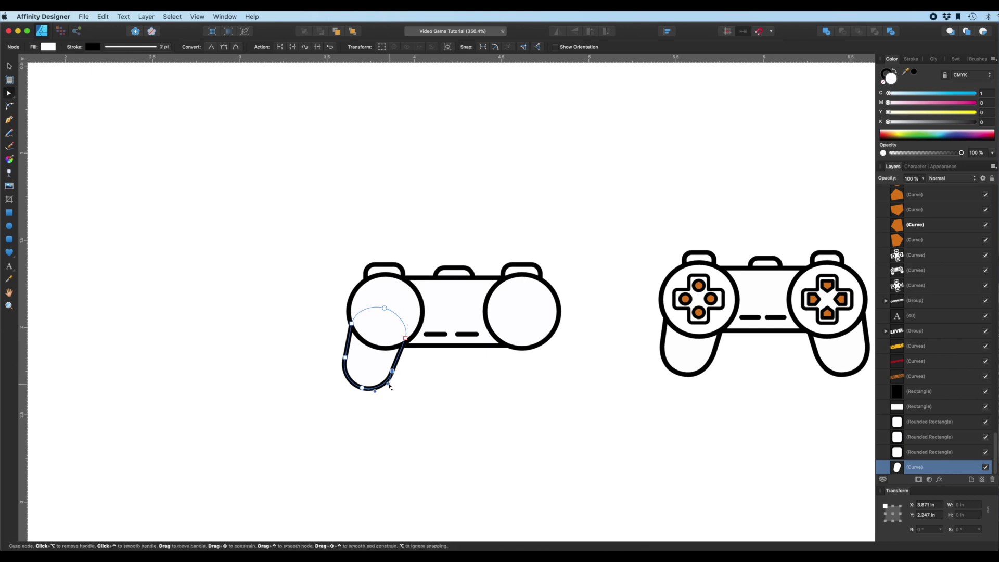
left_click_drag(388, 386, 385, 392)
left_click(345, 358)
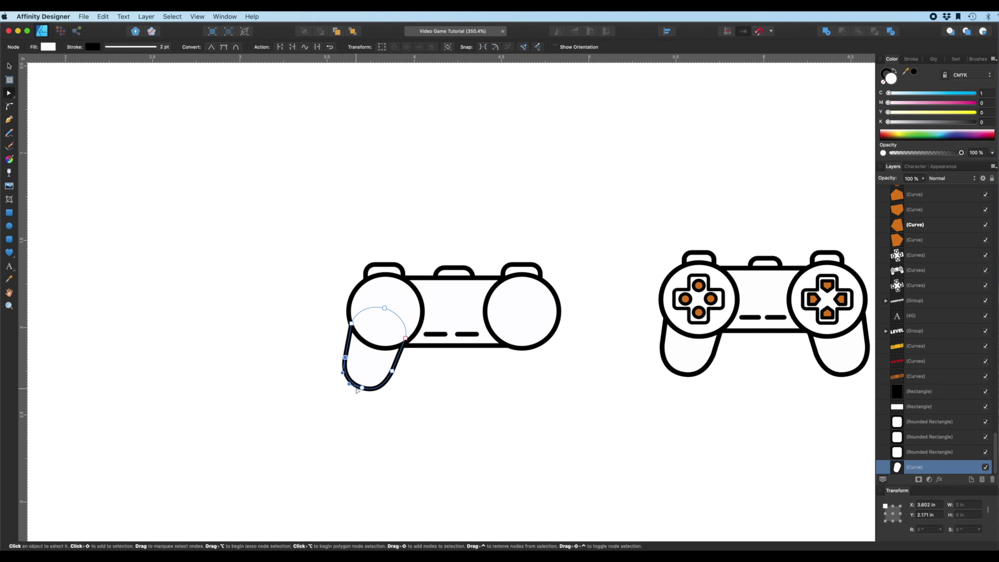
left_click(363, 388)
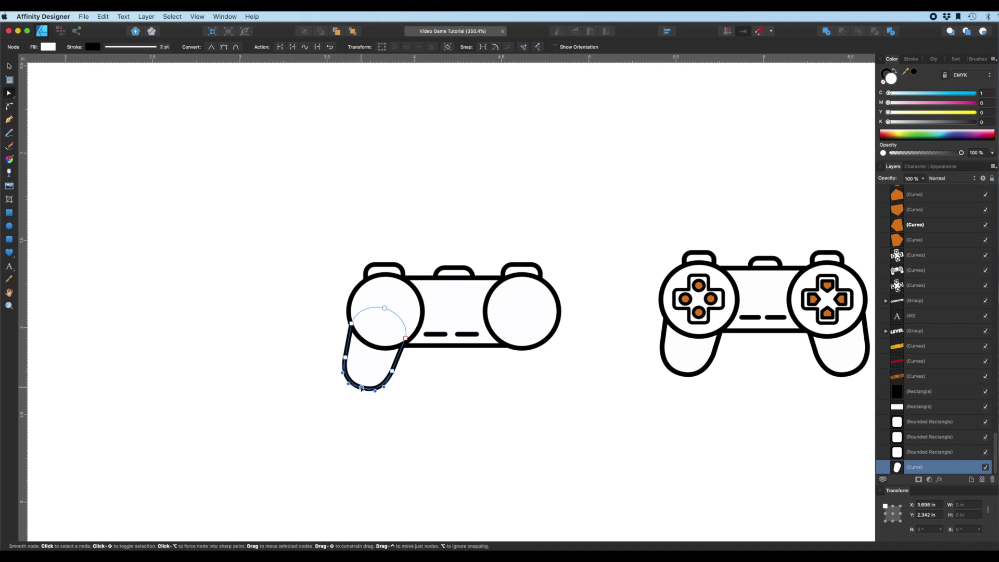
left_click_drag(362, 387, 361, 388)
left_click(361, 401)
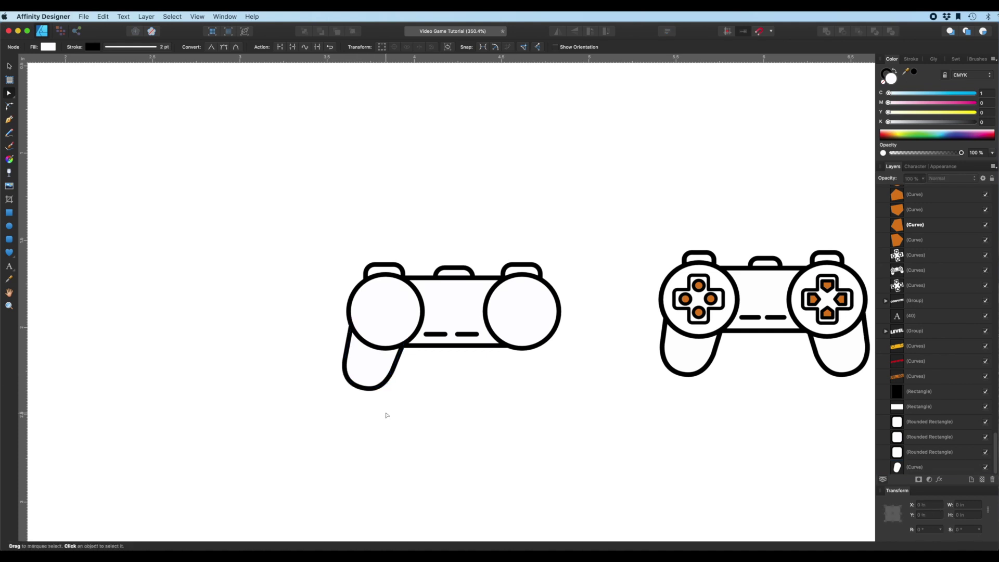
Step: Copy the left grip, flip it horizontally, and tuck it beneath the right circle
left_click(11, 67)
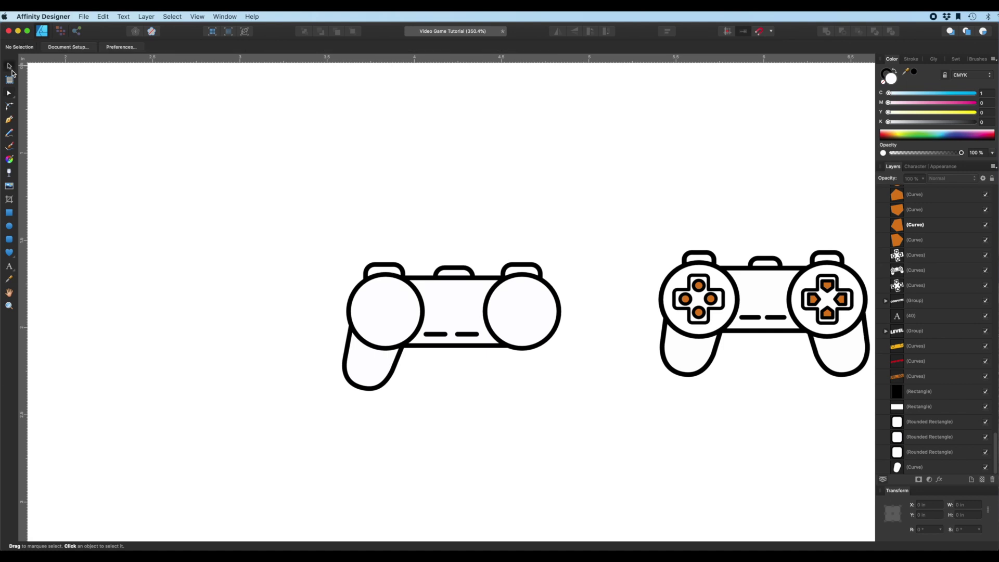
left_click(396, 379)
left_click_drag(396, 373, 394, 371)
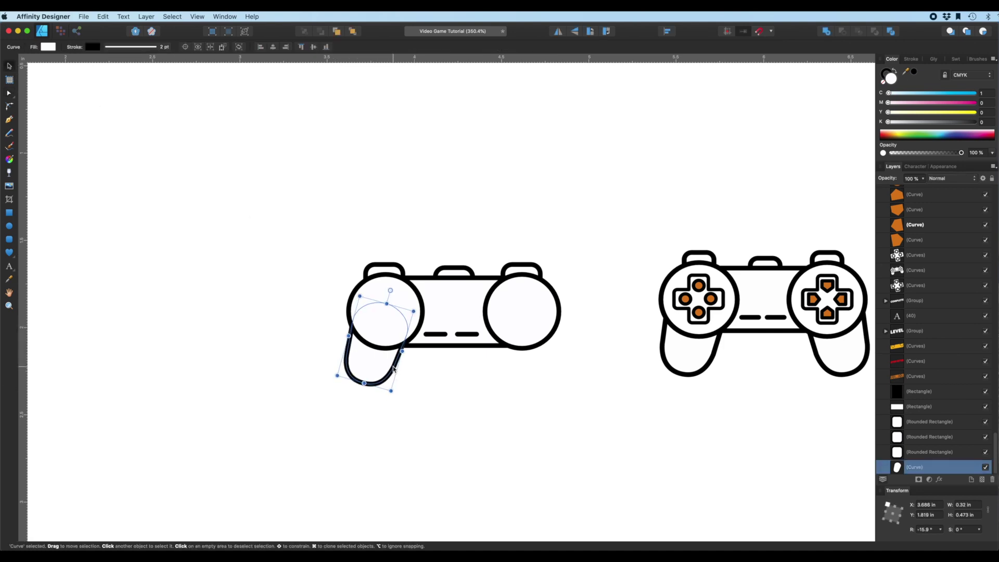
left_click_drag(394, 369, 494, 391)
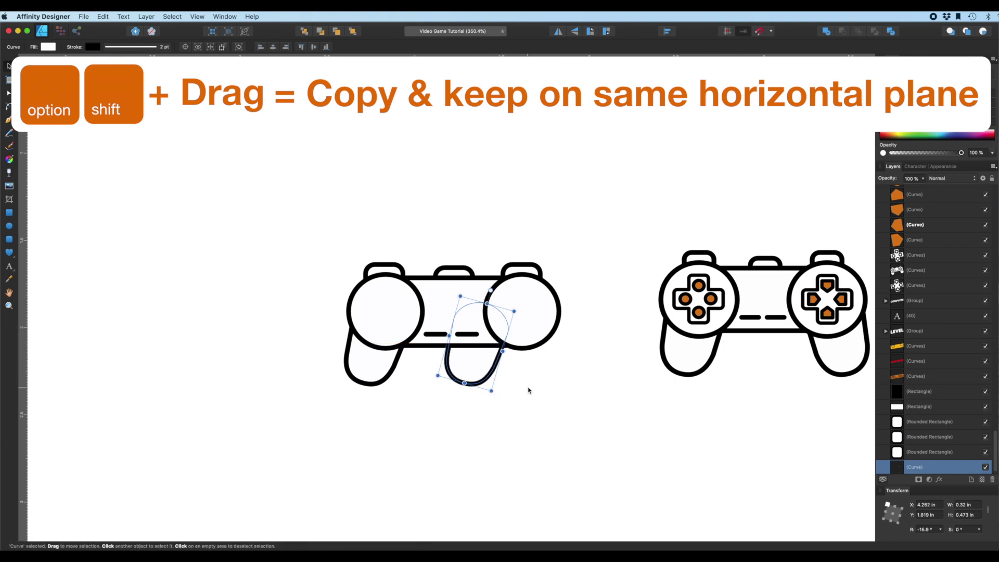
left_click(558, 32)
left_click_drag(510, 372, 563, 364)
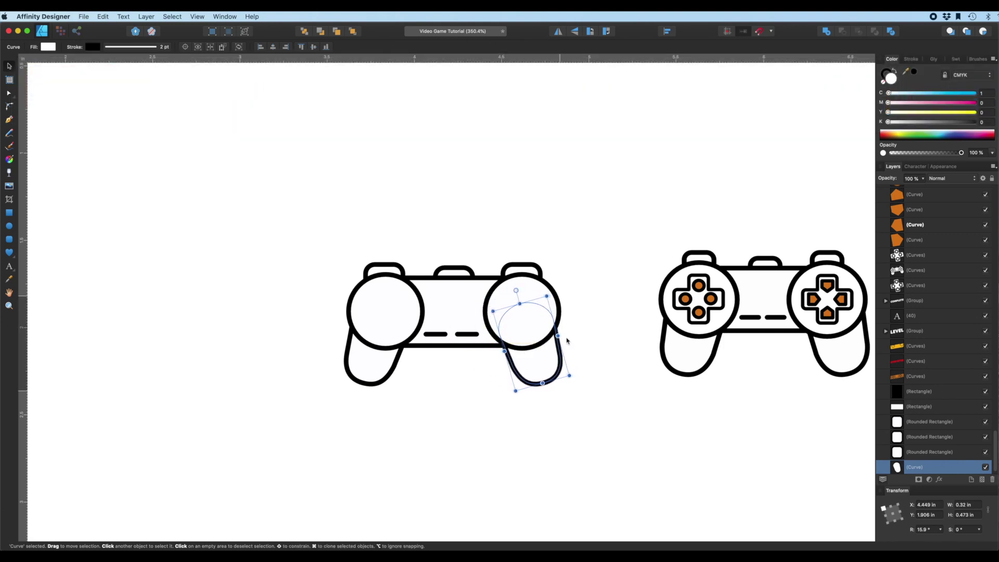
left_click(592, 160)
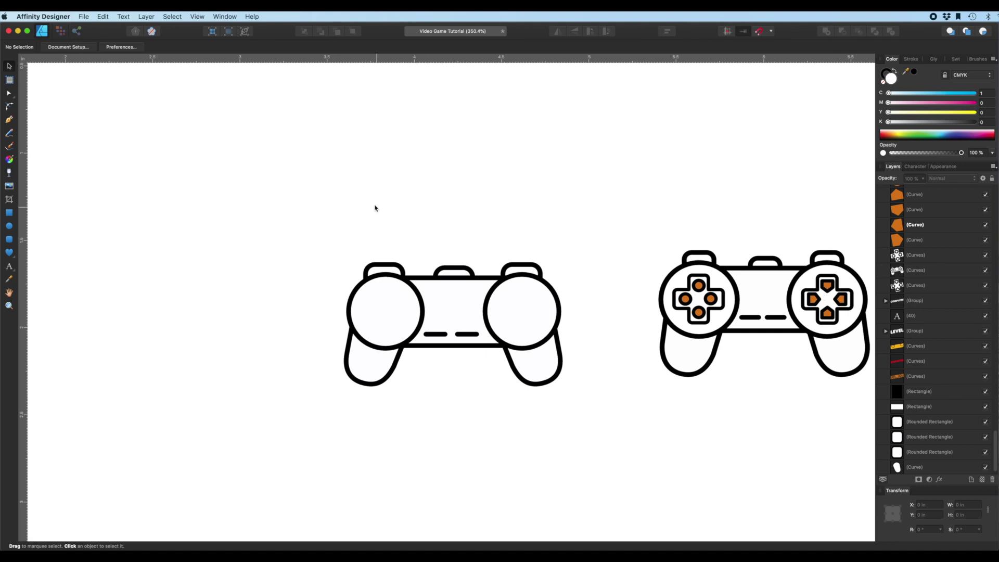
Step: Draw a tall rounded bar inside the left circle with corner rounding about 17%
left_click(8, 239)
left_click_drag(379, 293, 400, 333)
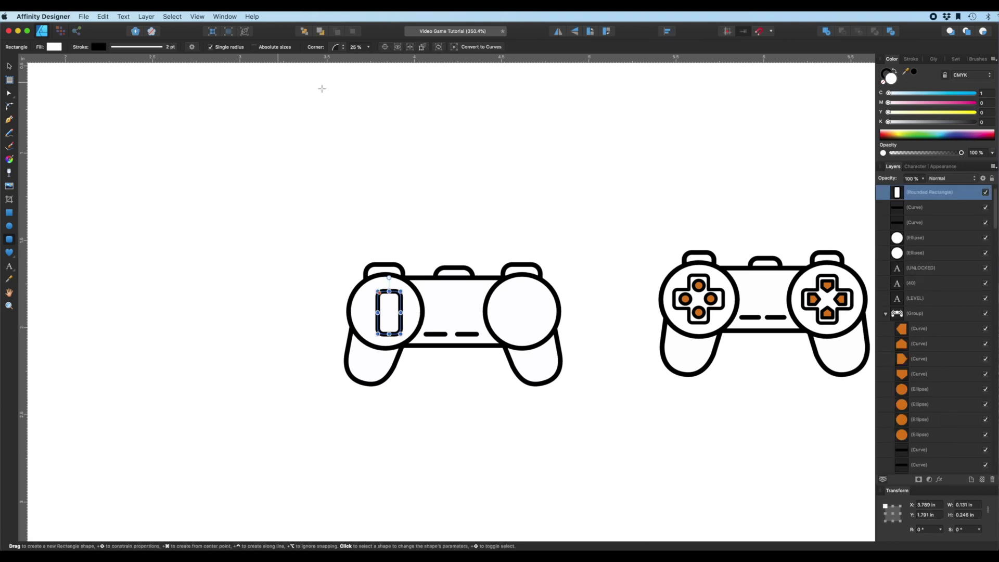
left_click(370, 48)
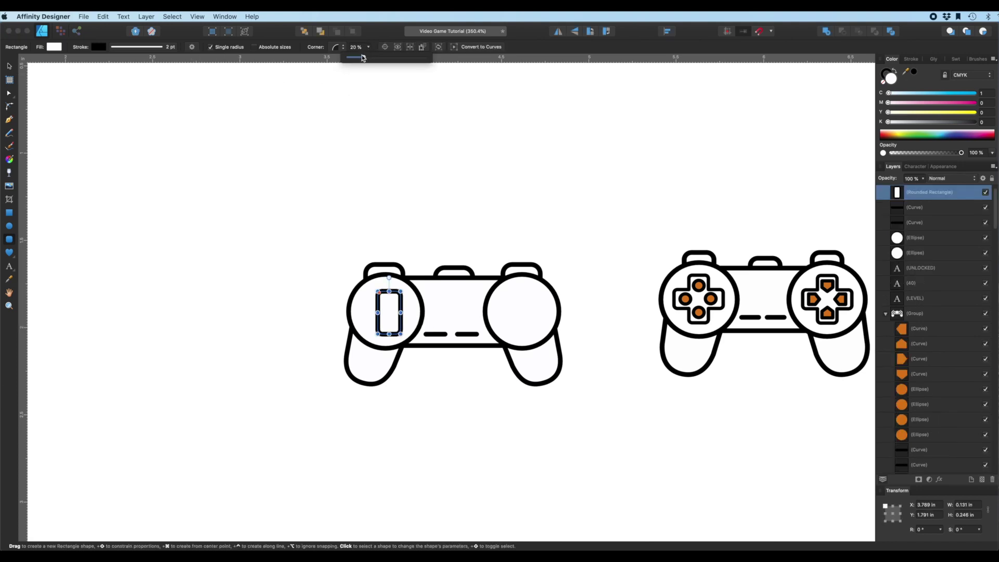
left_click_drag(363, 57, 362, 58)
left_click_drag(364, 58, 362, 58)
left_click(384, 124)
Step: Widen the bar slightly and centre it within the left circle
scroll(383, 124, "left", 3)
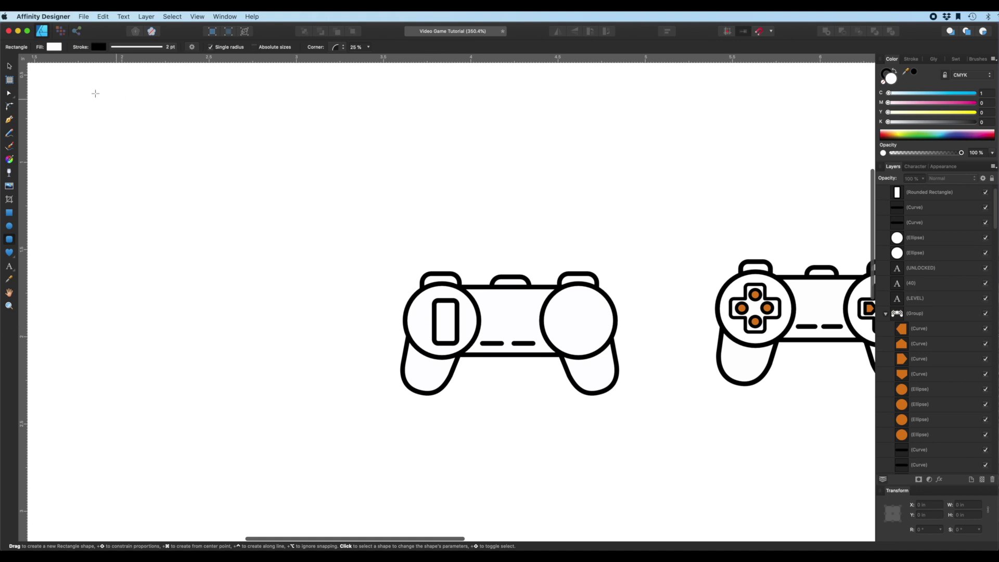
key("v")
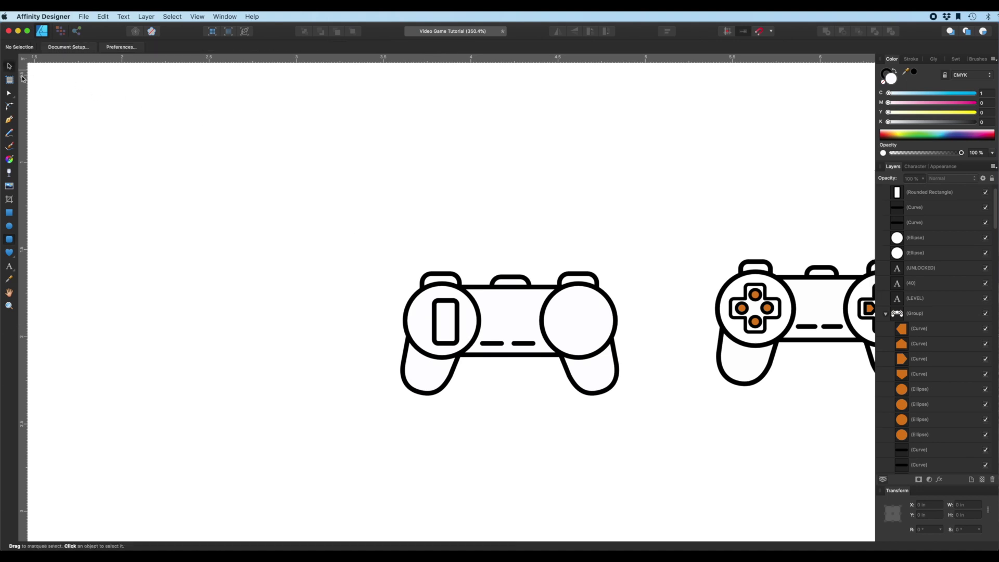
left_click(450, 333)
left_click_drag(450, 333, 443, 345)
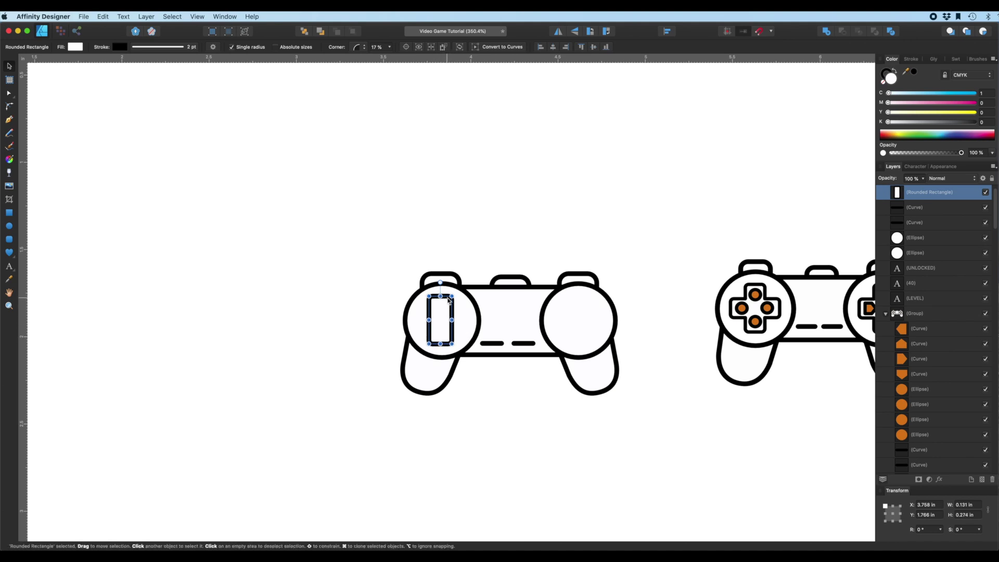
left_click_drag(447, 297, 451, 312)
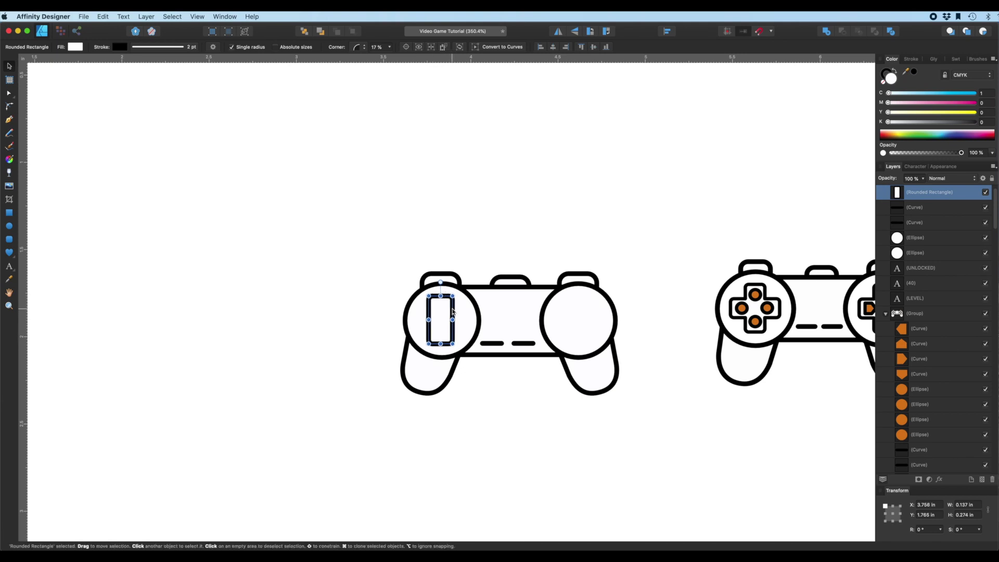
Step: Duplicate the bar, rotate the copy 90°, and merge both with Add into a cross
key("super+v")
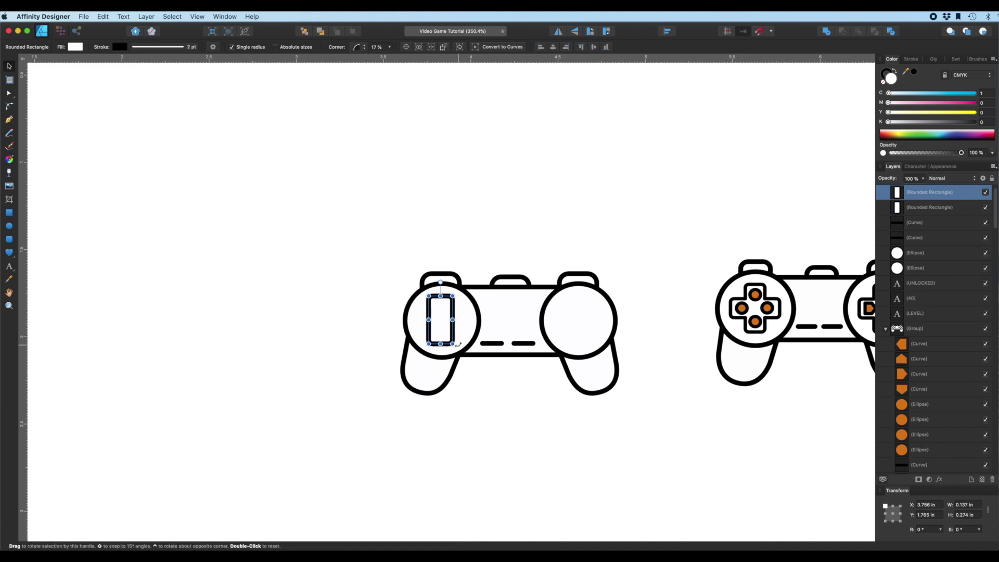
left_click_drag(458, 344, 473, 301)
left_click(466, 412)
left_click(452, 304)
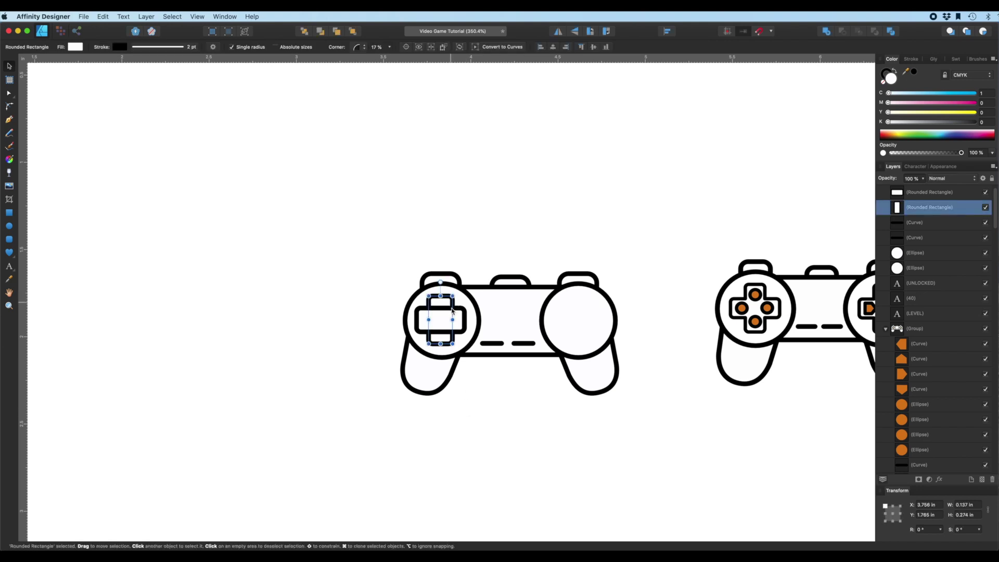
left_click(453, 312, "shift")
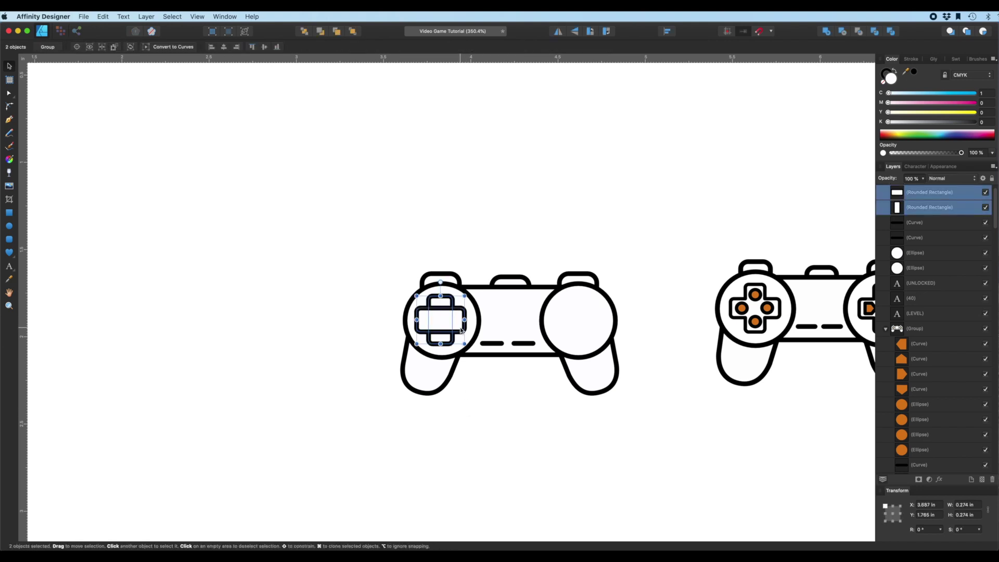
left_click(827, 33)
left_click(619, 131)
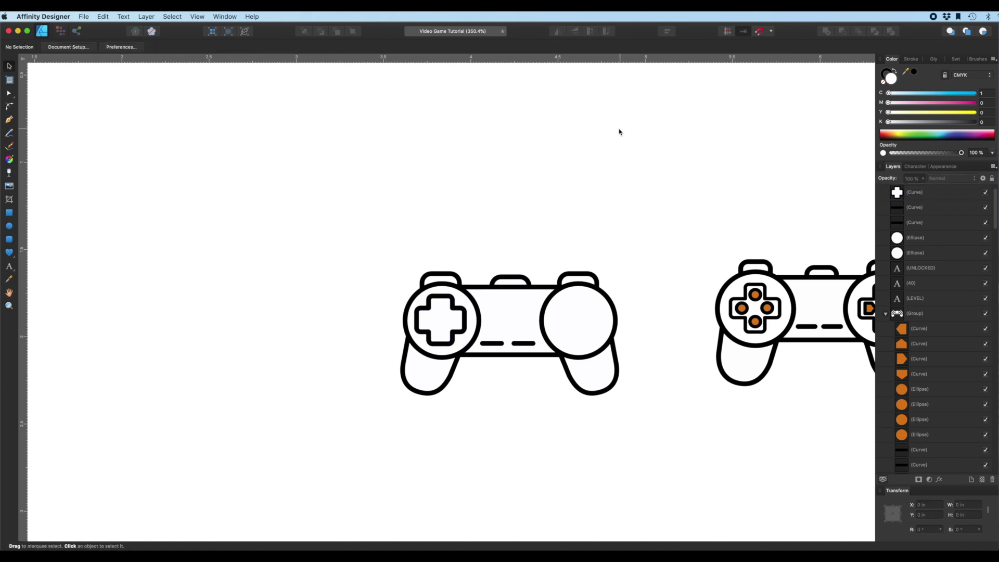
Step: Undo the merge, delete the horizontal bar, and narrow the vertical bar to 0.104 in
key("super+z")
key("super+z")
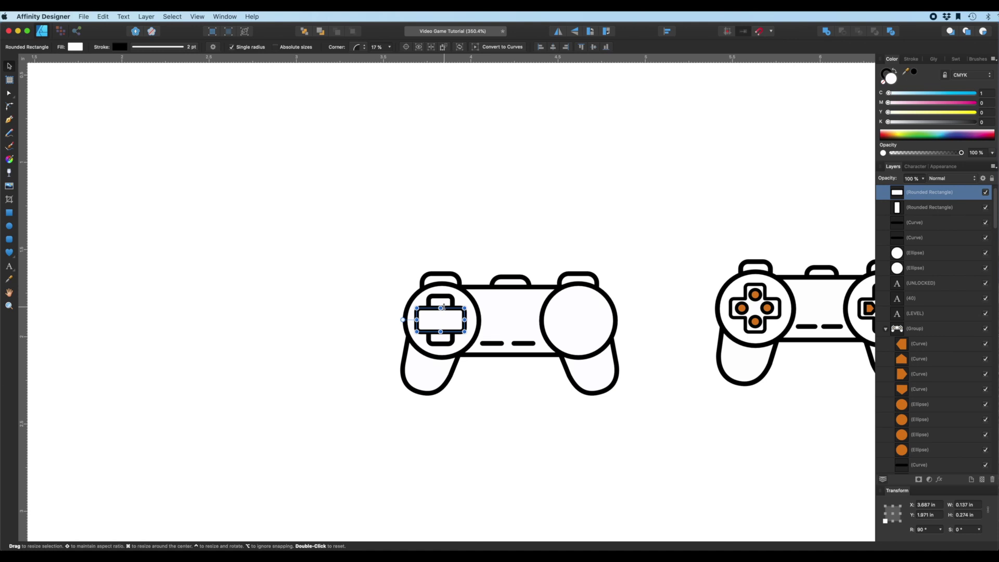
left_click_drag(441, 307, 440, 310)
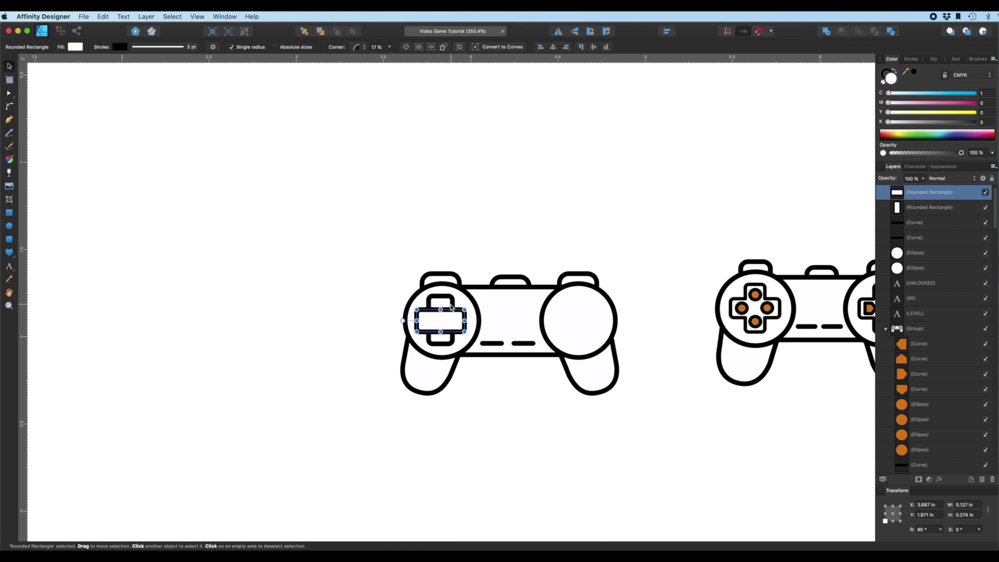
key("Delete")
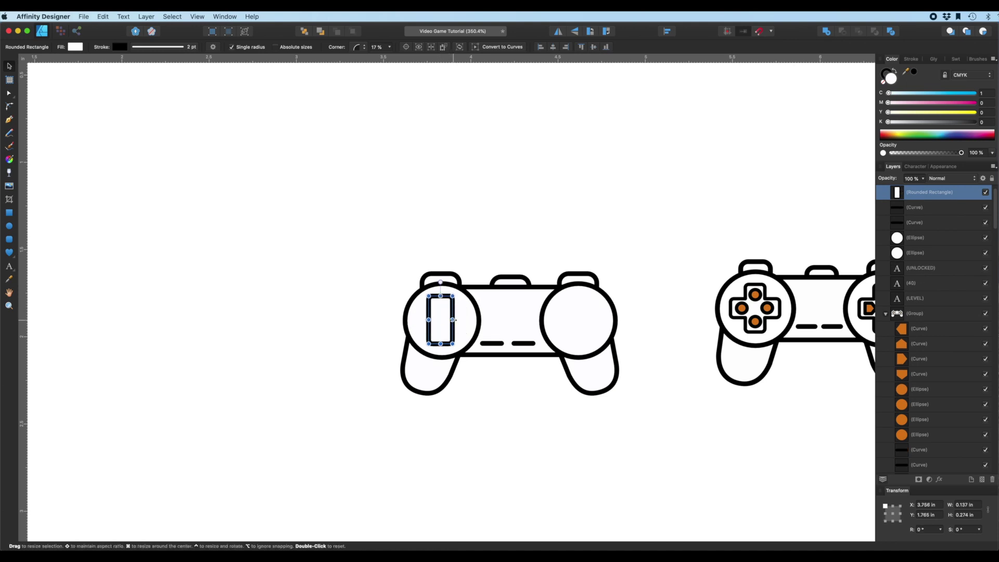
left_click_drag(452, 320, 615, 348)
left_click_drag(686, 340, 449, 315)
Step: Duplicate the slim bar with Cmd+J, rotate it 90°, and Add both into one cross
key("super+j")
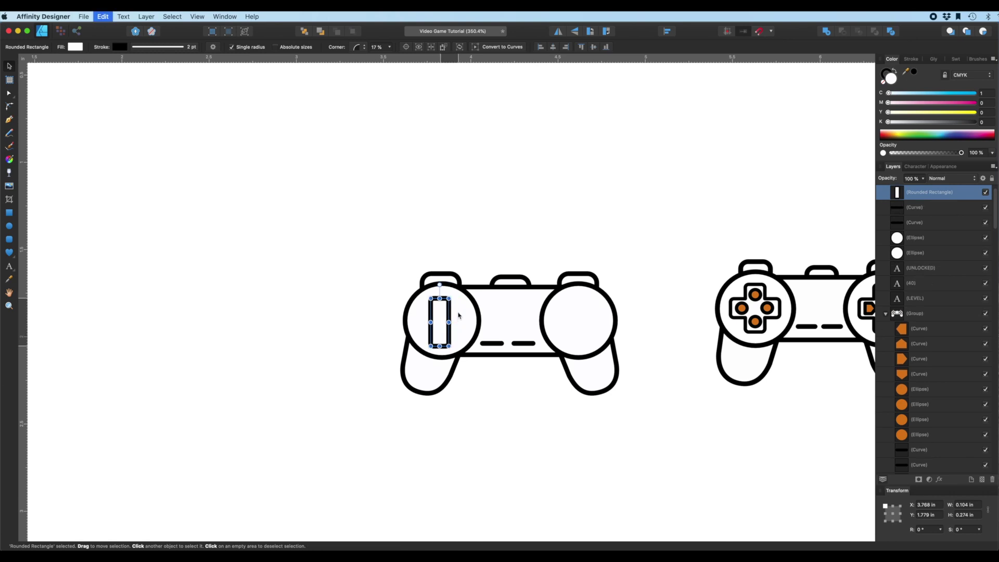
left_click_drag(454, 349, 467, 307)
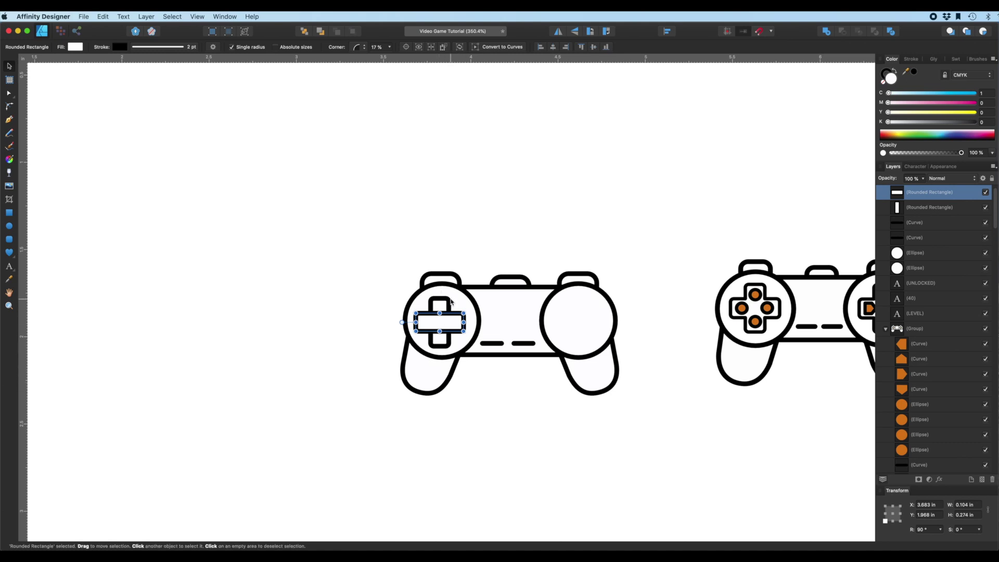
left_click(449, 300, "shift")
left_click(827, 32)
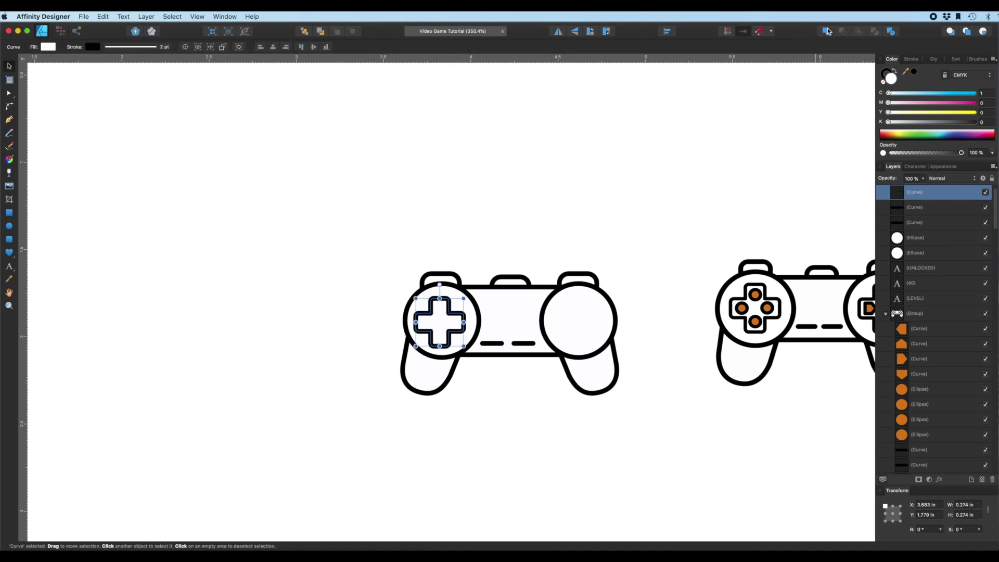
left_click(556, 161)
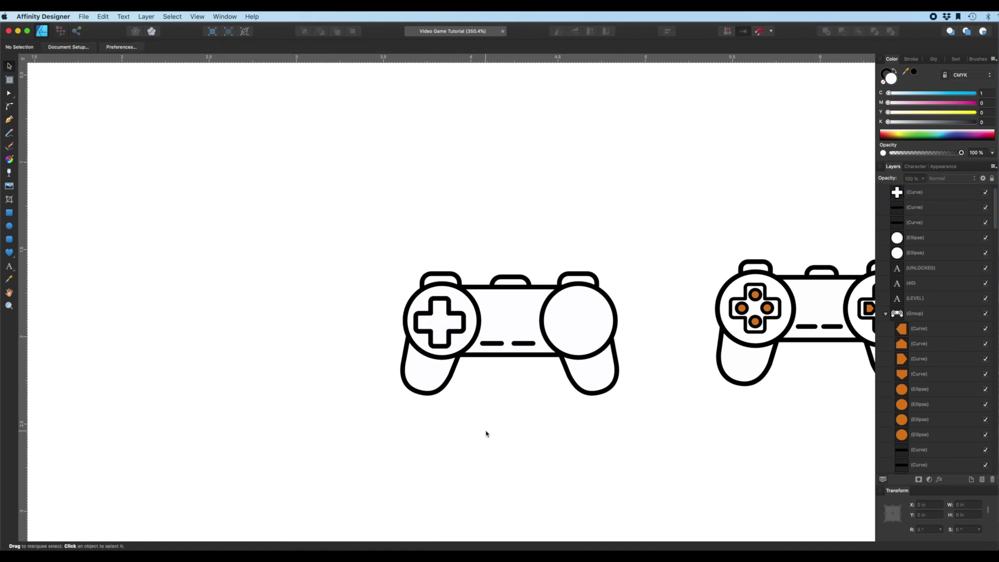
scroll(486, 434, "up", 2)
left_click(457, 323)
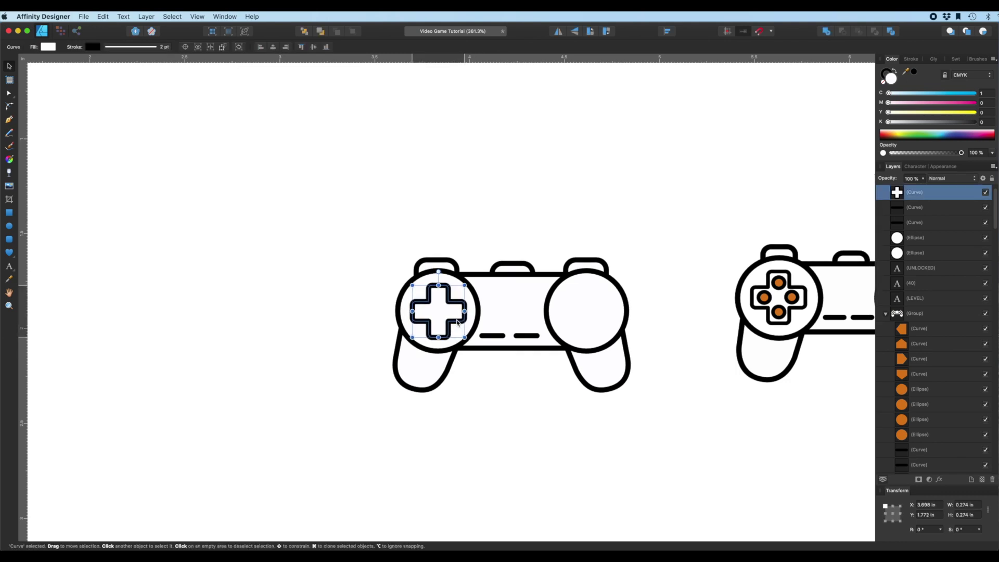
Step: Copy the cross onto the right circle, then thin the left cross's outline to 1.5 pt
left_click_drag(457, 322, 607, 321)
left_click(517, 195)
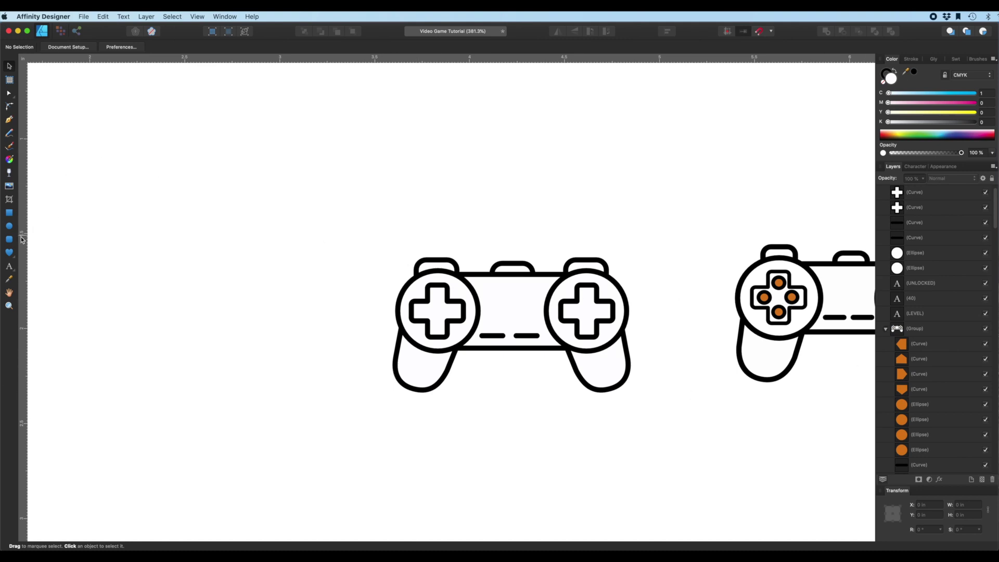
left_click(9, 226)
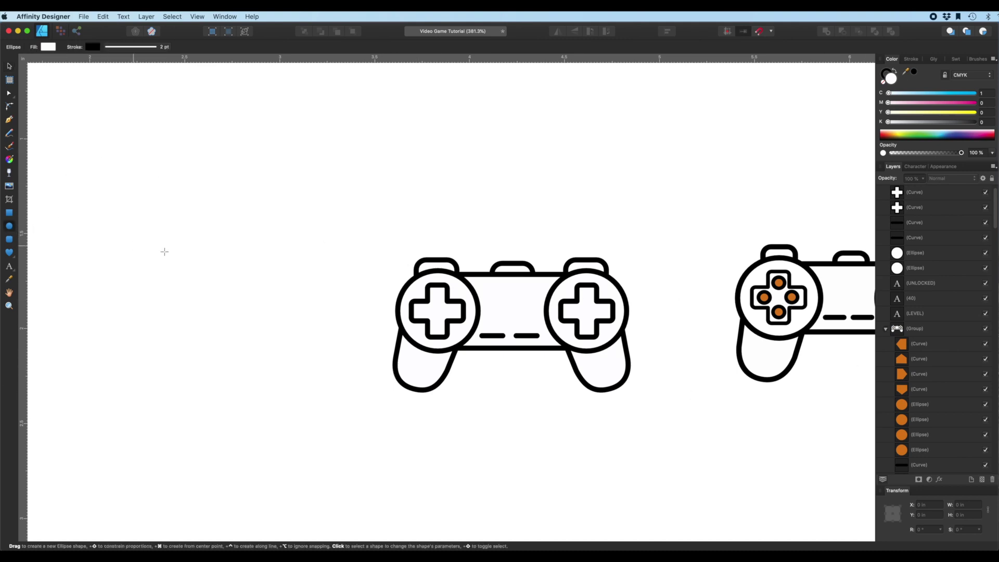
left_click(433, 292)
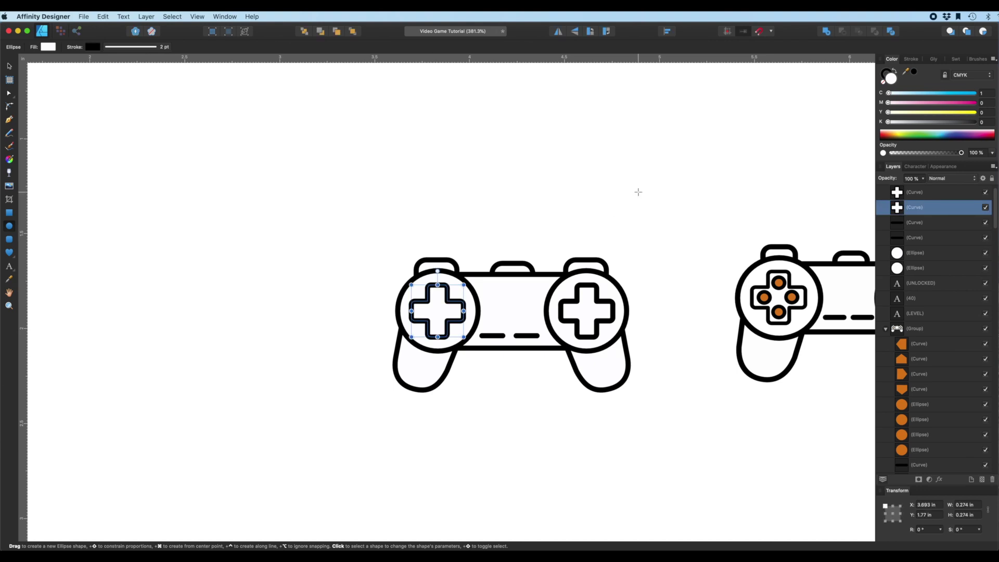
left_click(910, 59)
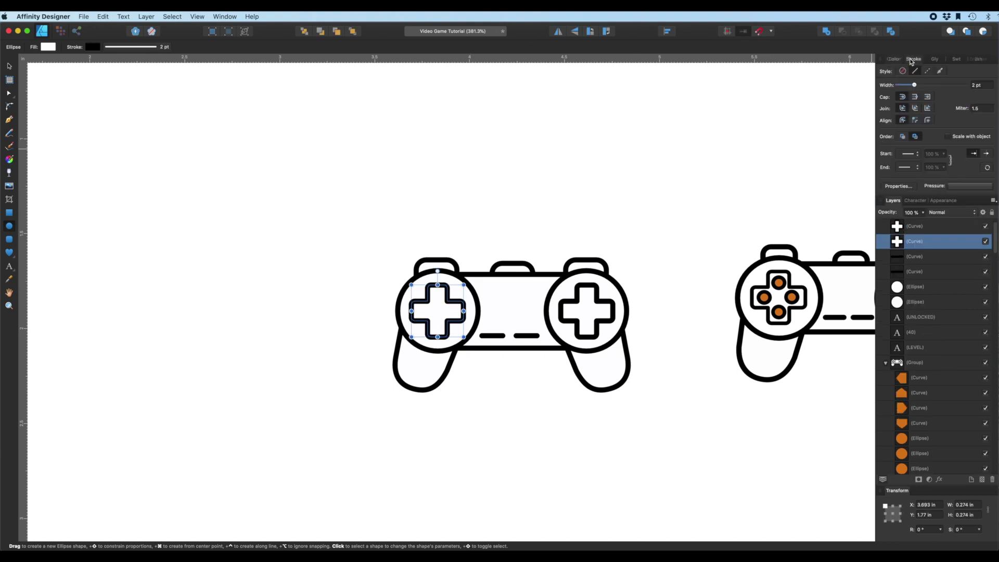
left_click_drag(919, 86, 915, 87)
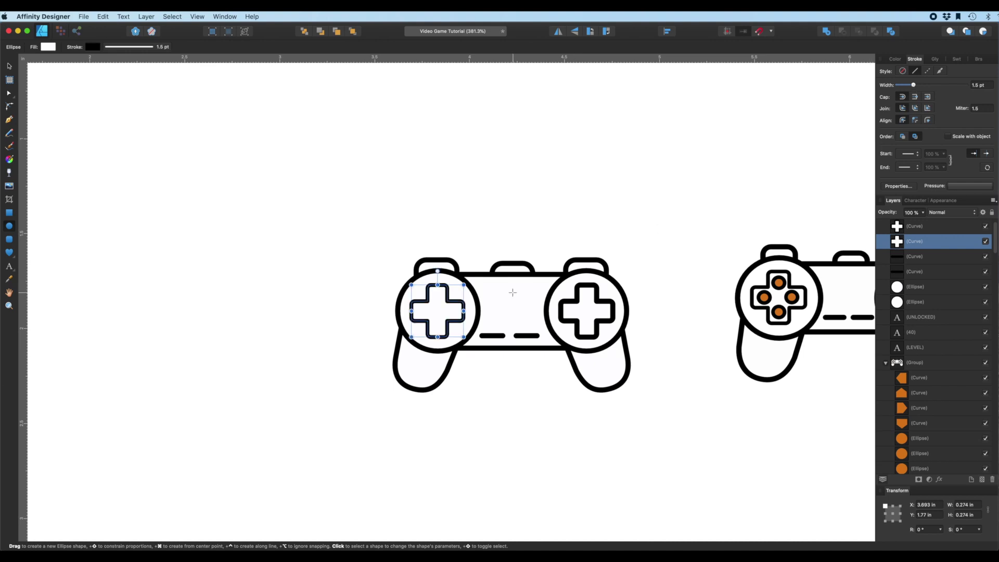
left_click(480, 208)
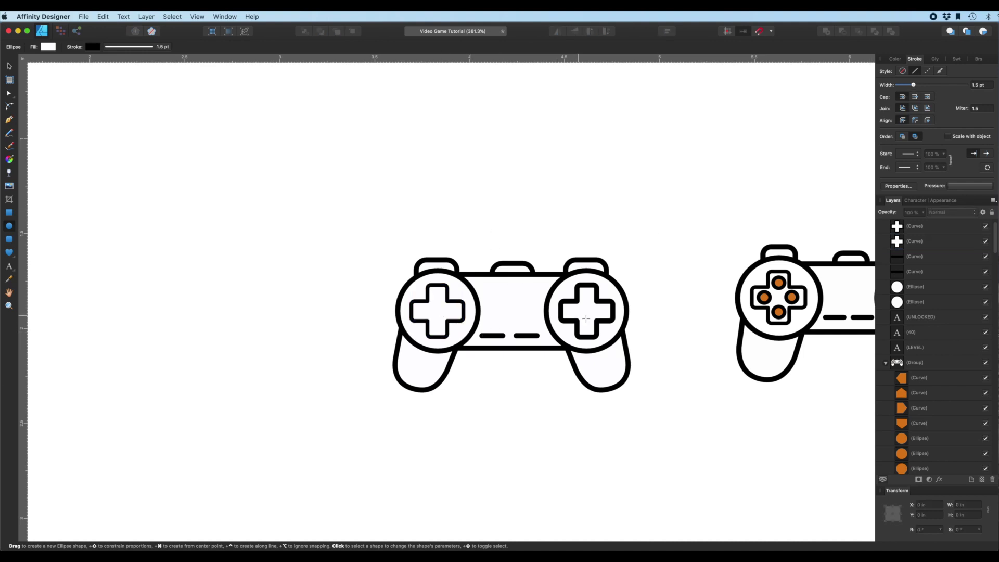
Step: Replace the right cross with a centred copy of the thinner left cross
left_click(9, 66)
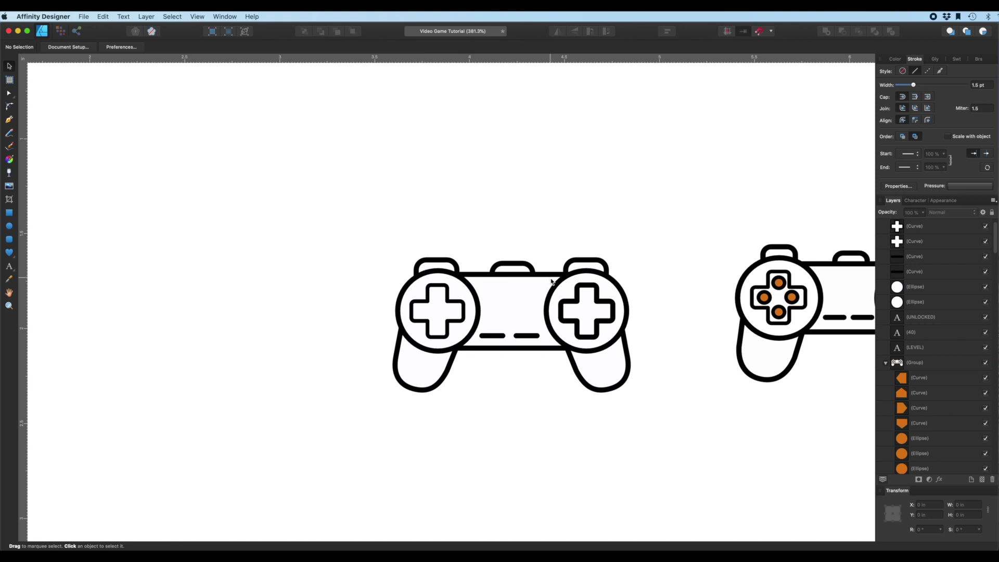
left_click(596, 308)
key("Delete")
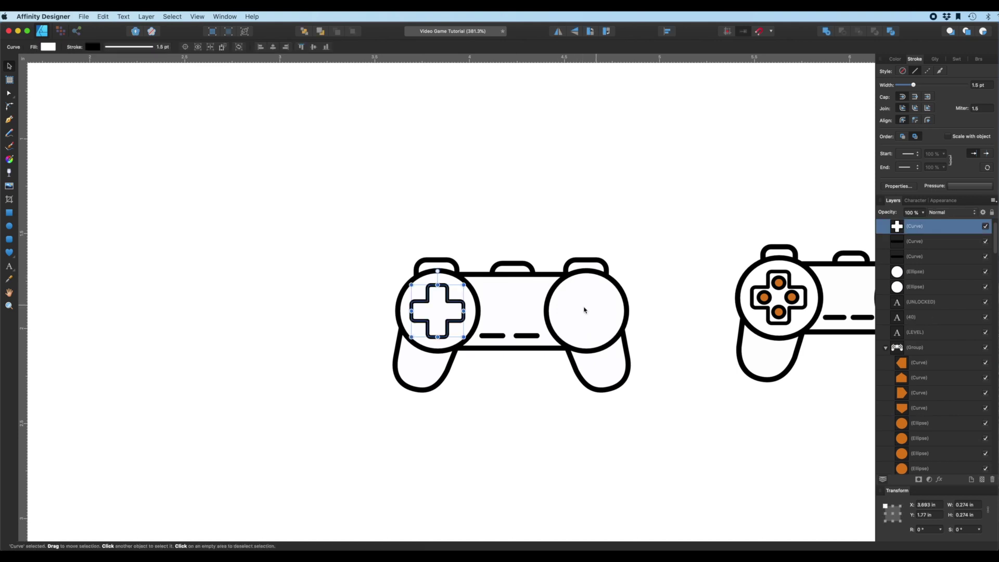
left_click_drag(461, 306, 608, 319)
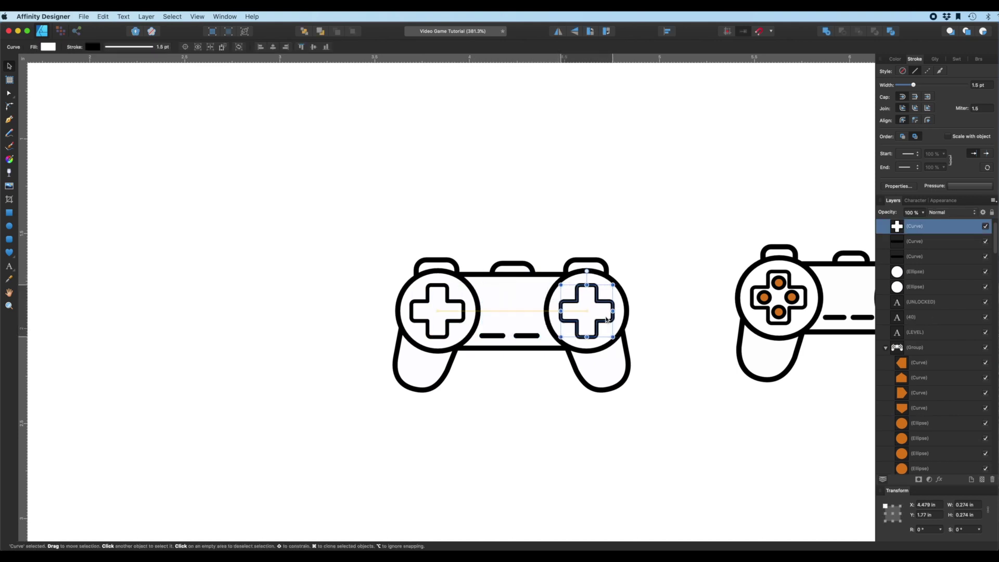
left_click(530, 185)
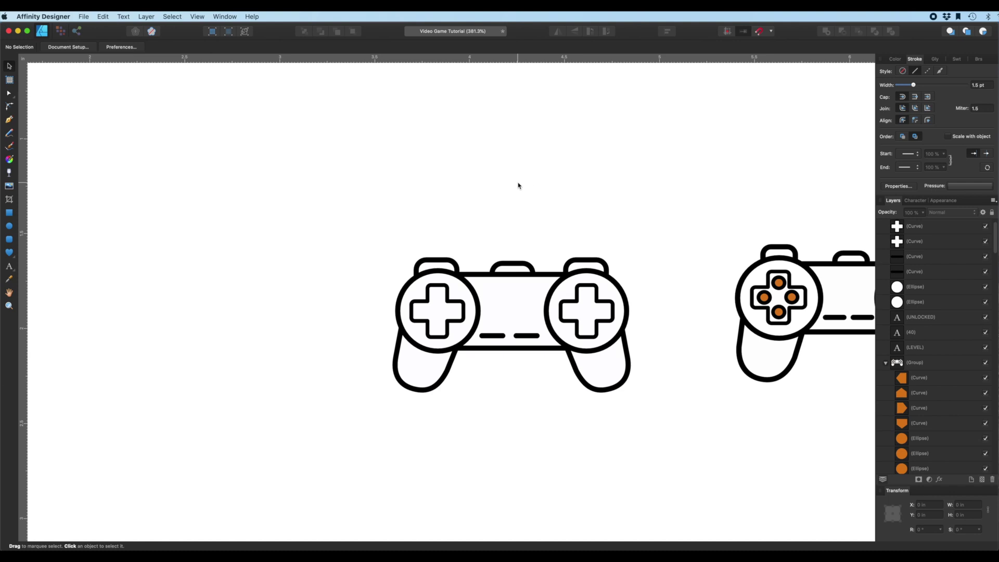
scroll(405, 237, "up", 3)
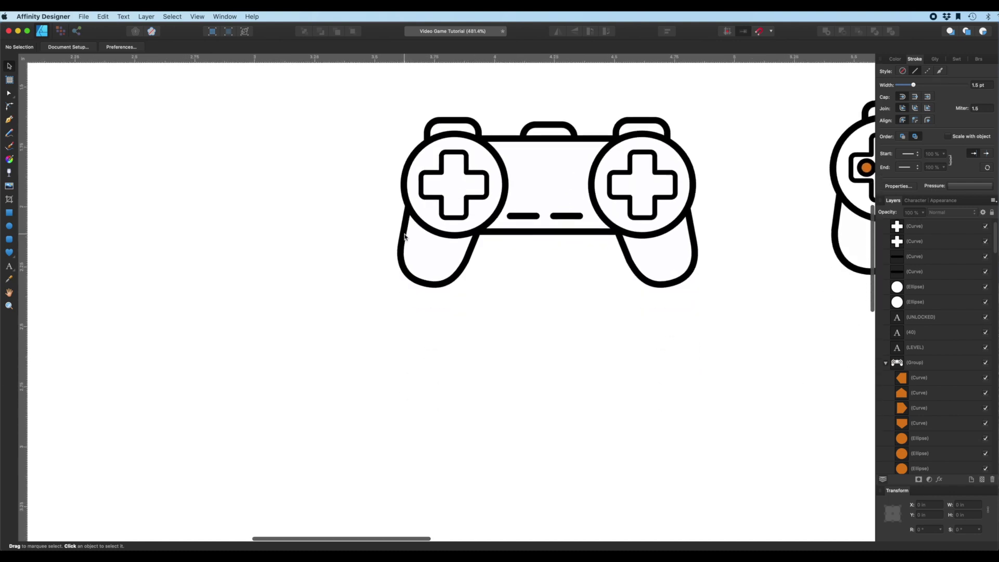
Step: Draw a small circle on the D-pad's top arm and fill it with orange sampled from the buttons
left_click(9, 227)
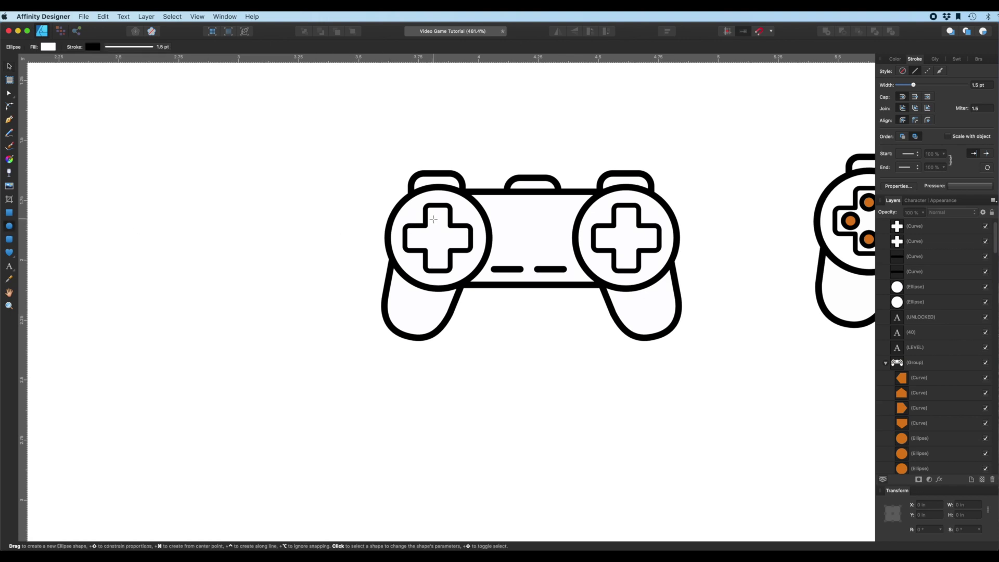
left_click_drag(433, 219, 445, 233)
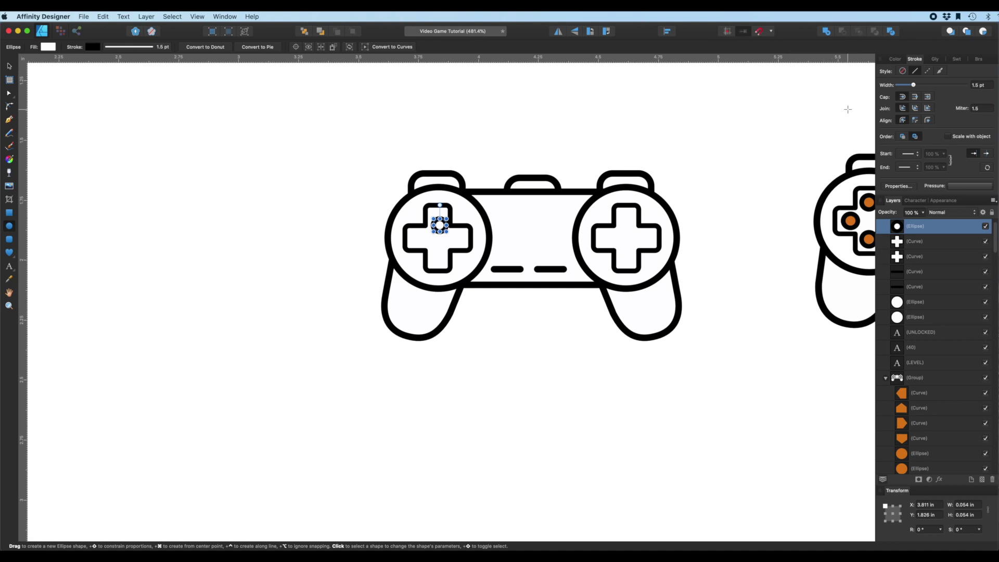
left_click(895, 59)
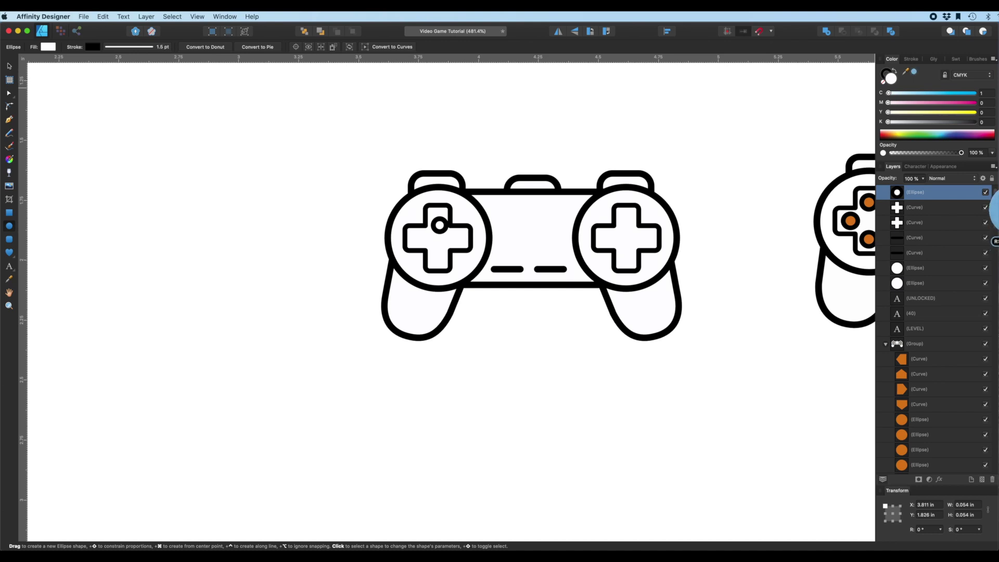
left_click_drag(905, 71, 851, 218)
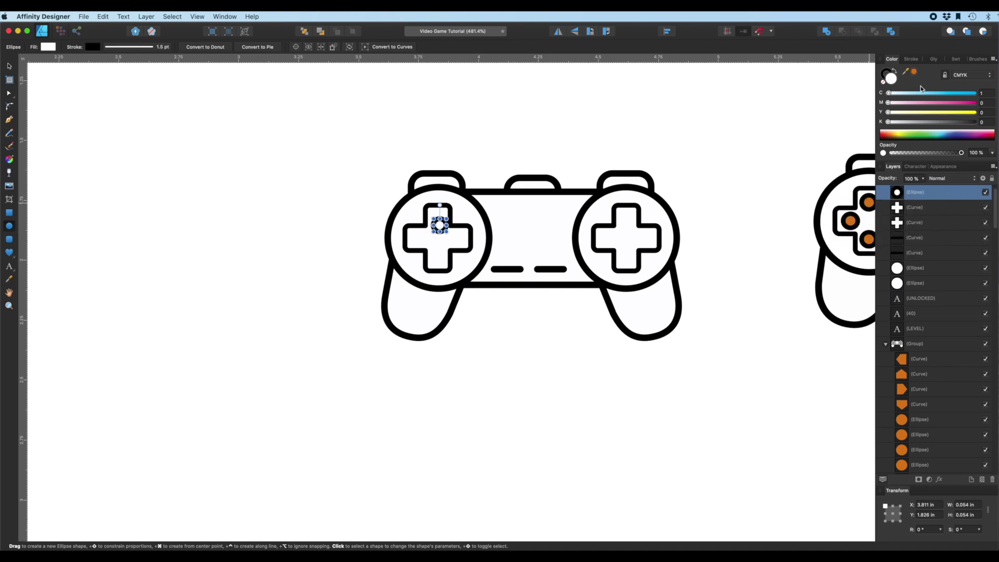
left_click(913, 72)
left_click(9, 66)
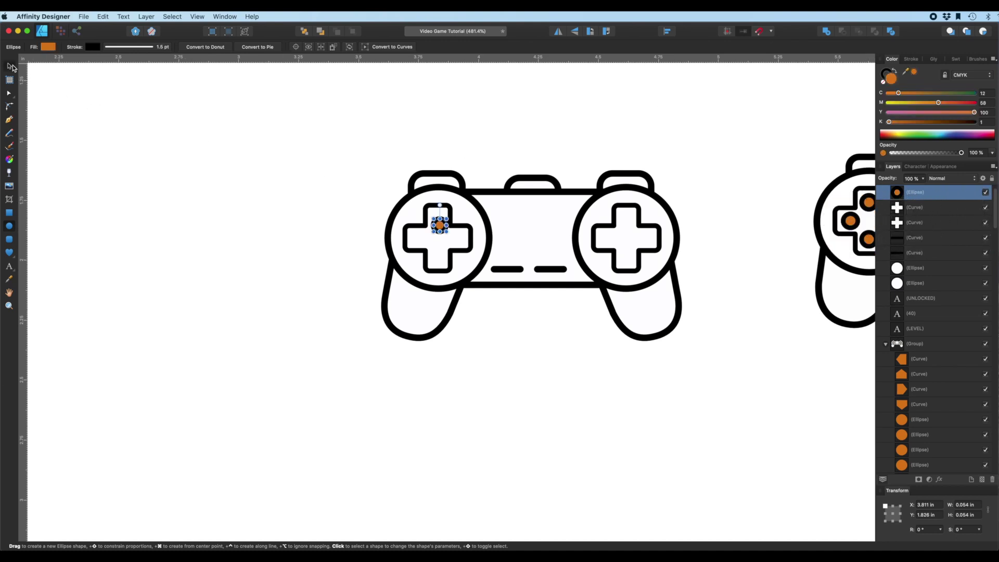
left_click(286, 161)
scroll(341, 263, "up", 5)
scroll(357, 271, "left", 5)
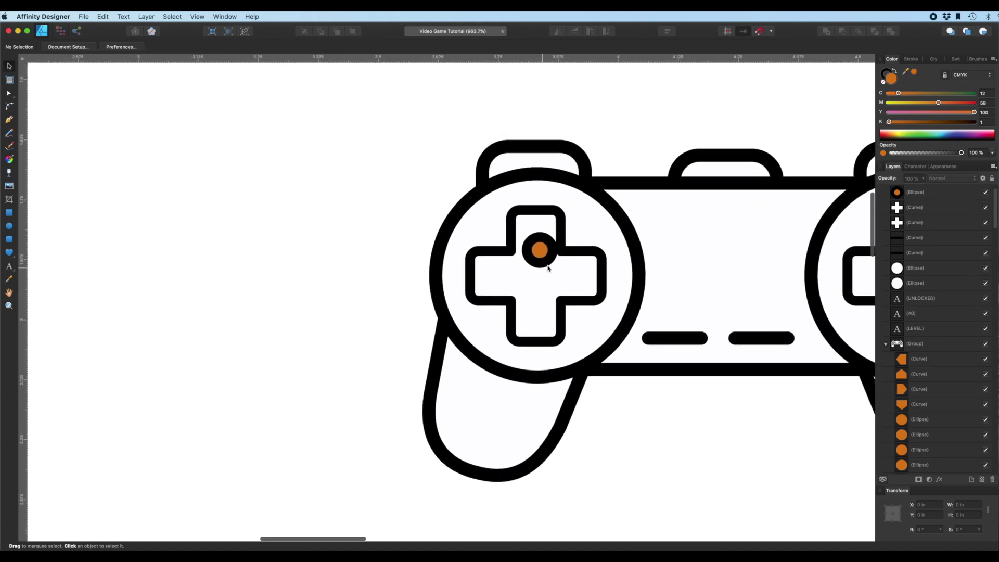
Step: Place copies of the orange dot on each D-pad arm, undoing the extra centre copy
left_click_drag(545, 261, 541, 312)
key("super+z")
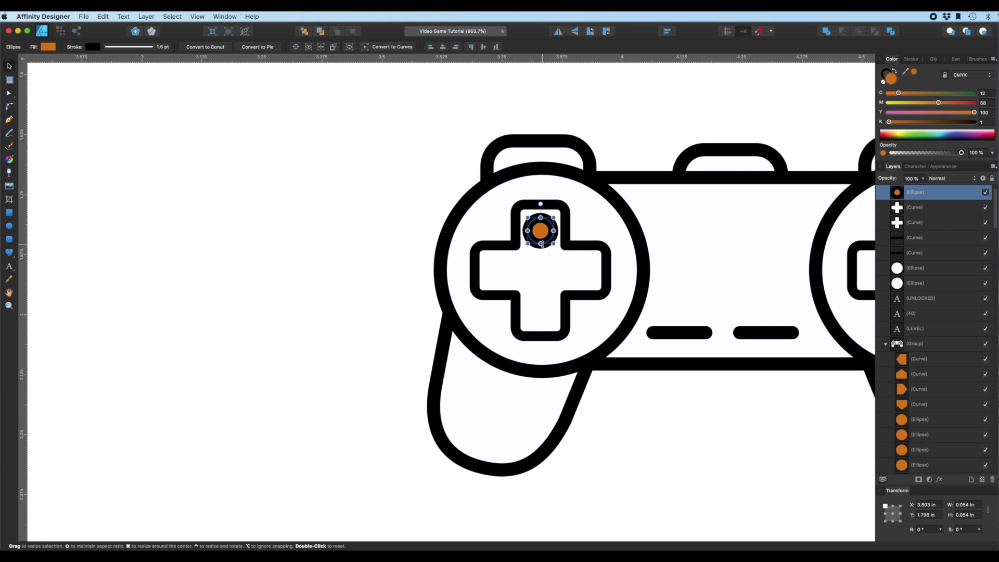
left_click_drag(548, 242, 548, 323)
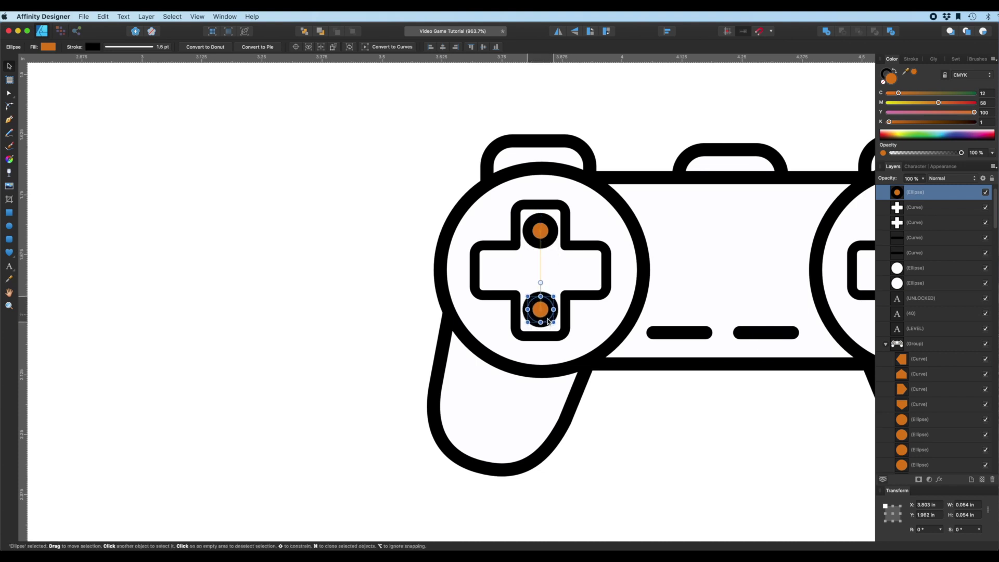
left_click_drag(547, 246, 591, 280)
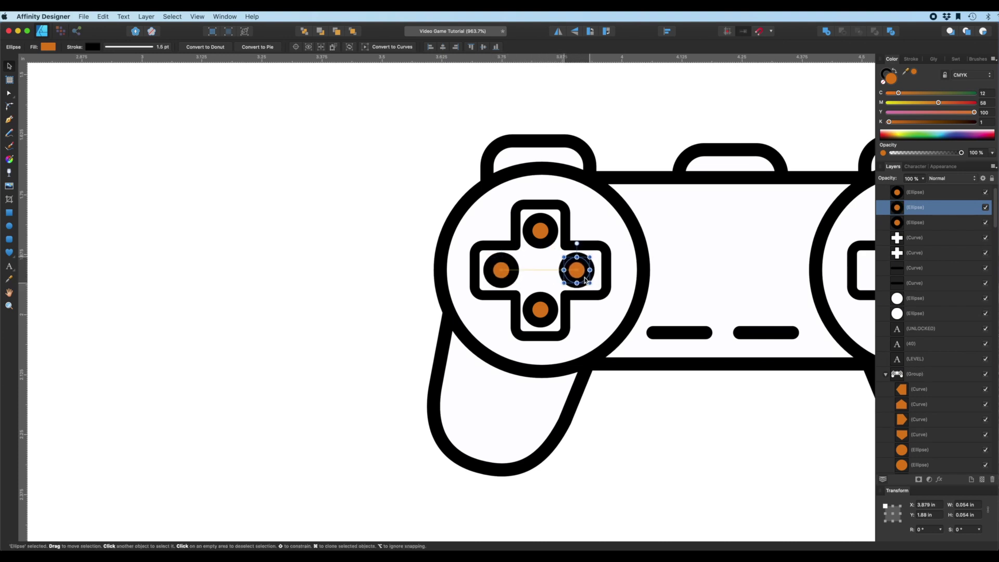
left_click(331, 181)
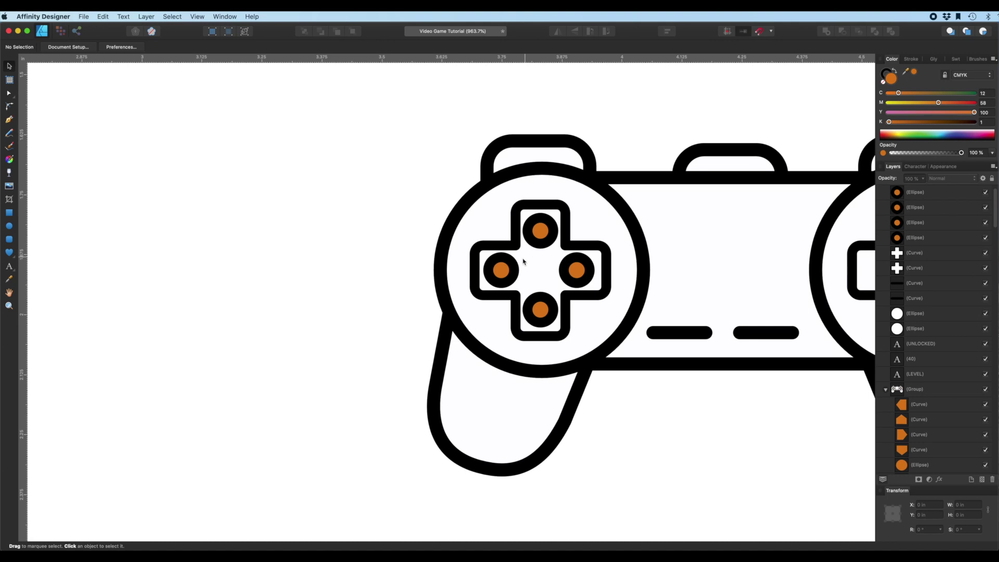
left_click(569, 275)
left_click_drag(575, 278, 541, 285)
key("super+z")
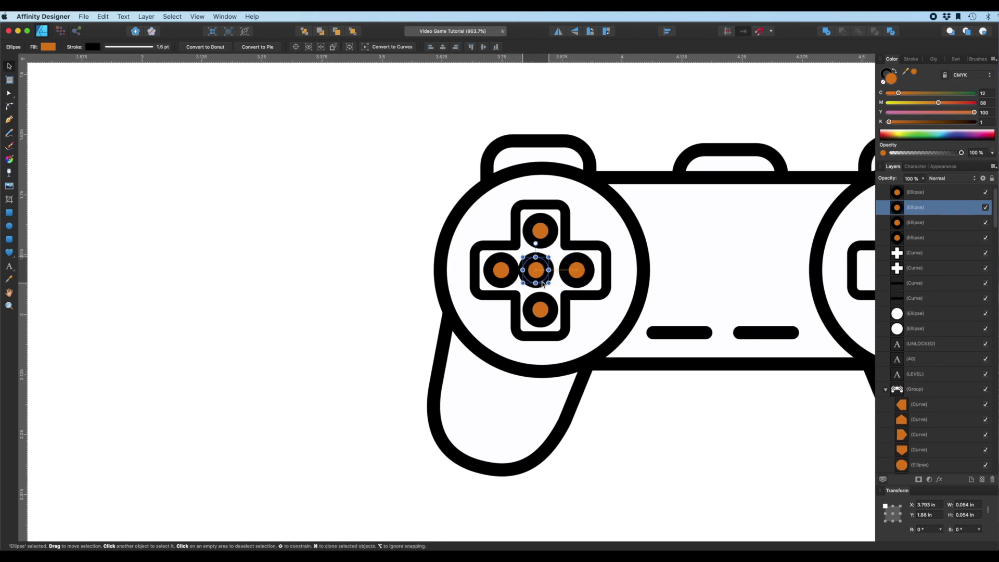
key("super+z")
left_click(695, 432)
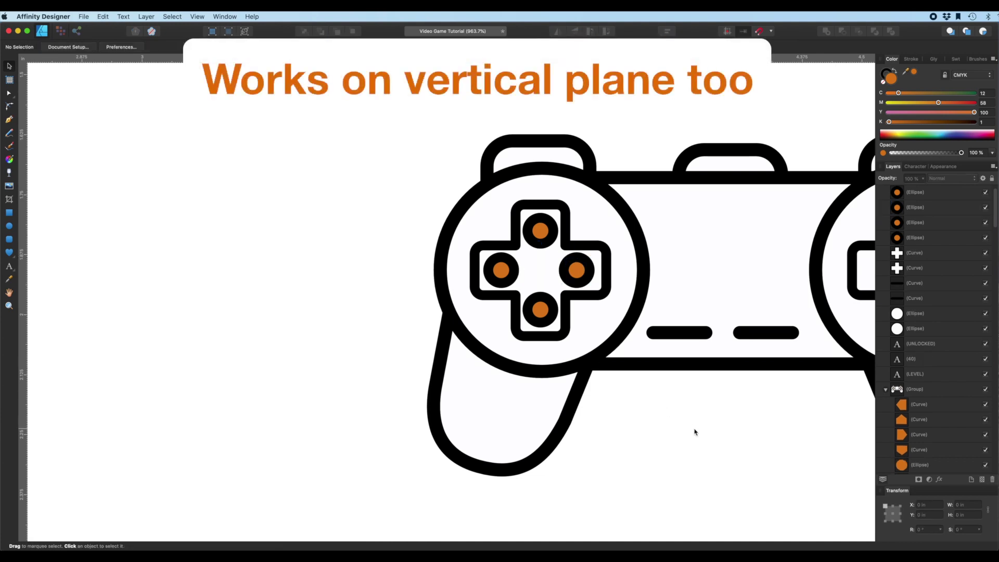
scroll(613, 453, "down", 5)
scroll(613, 453, "right", 5)
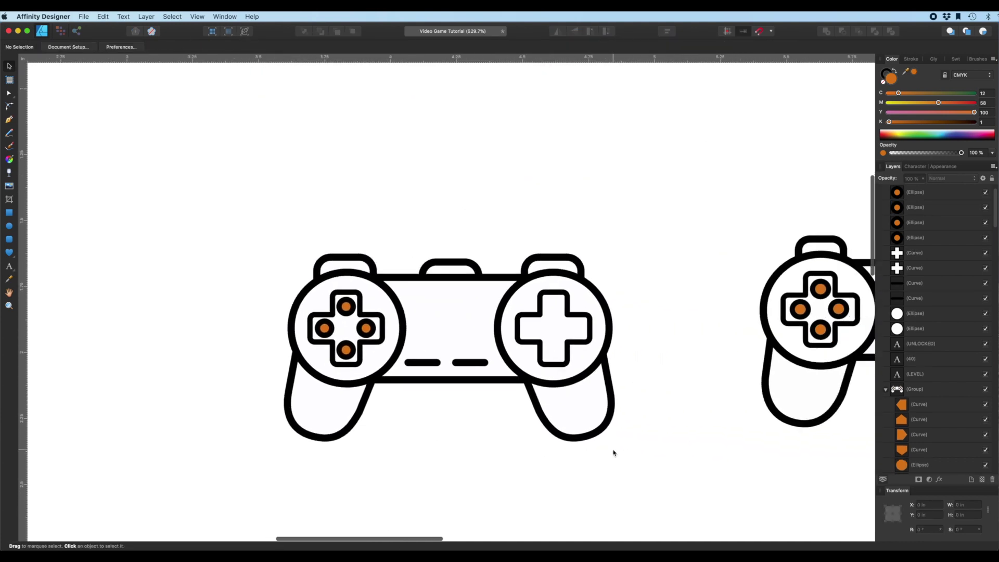
scroll(352, 333, "left", 2)
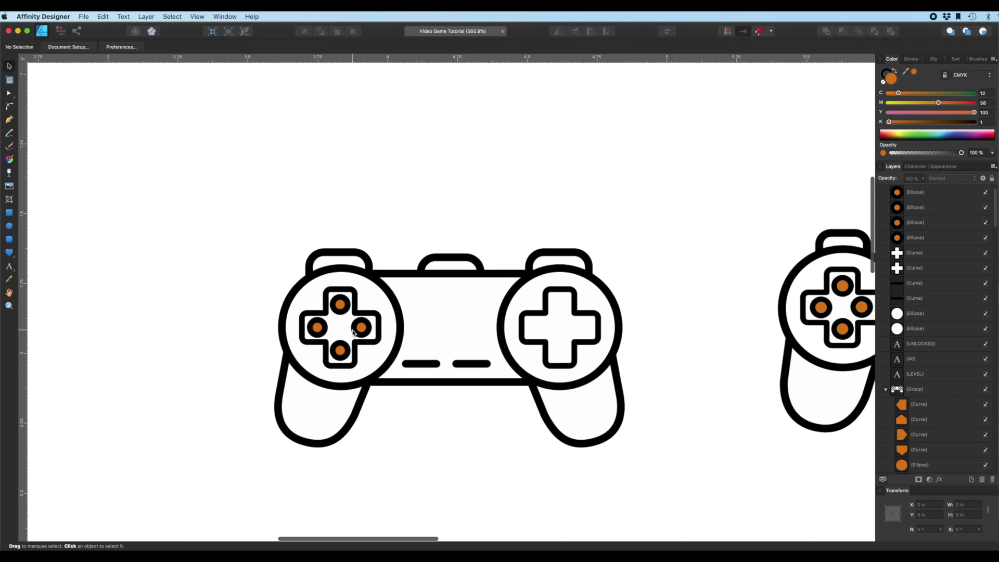
scroll(599, 346, "up", 3)
scroll(609, 350, "right", 8)
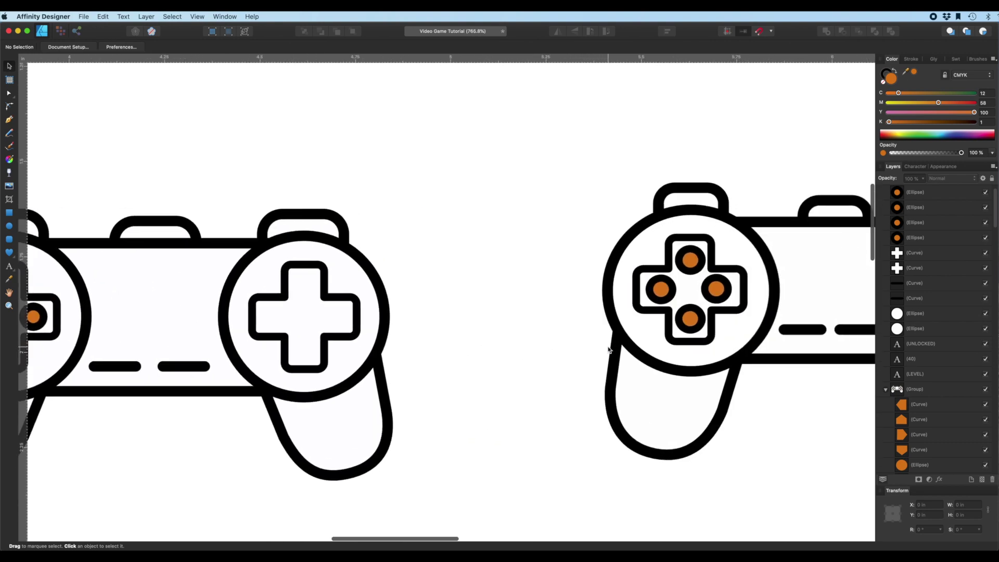
scroll(183, 276, "left", 5)
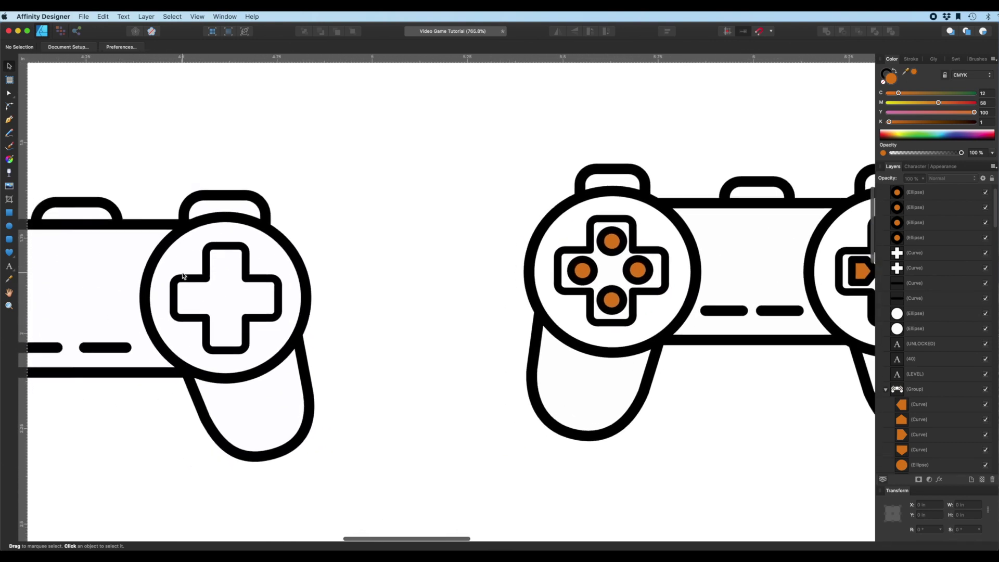
Step: Draw a small orange square, about 0.049 × 0.05 in, on the right D-pad's top arm
left_click(13, 215)
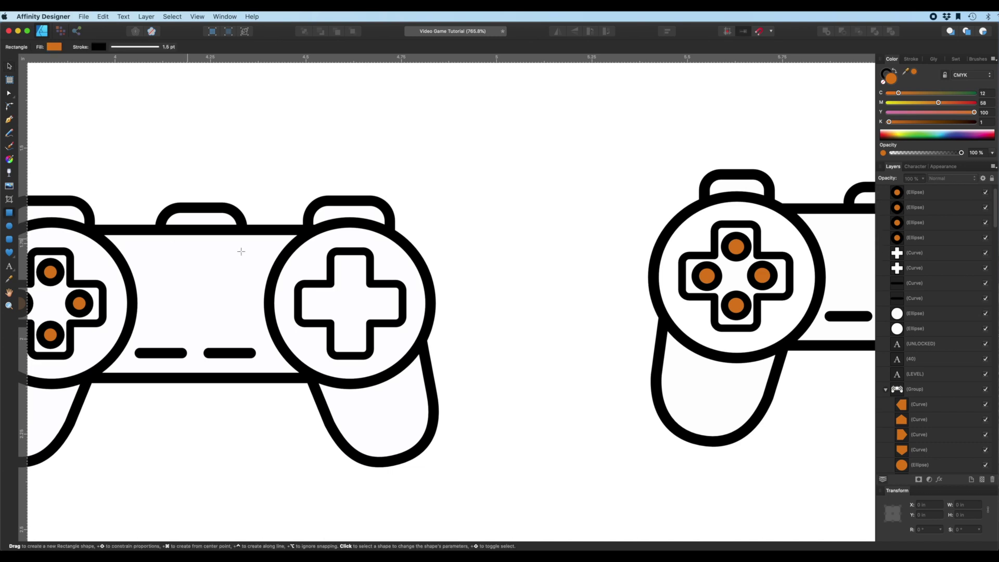
left_click_drag(341, 266, 359, 283)
scroll(359, 283, "up", 5)
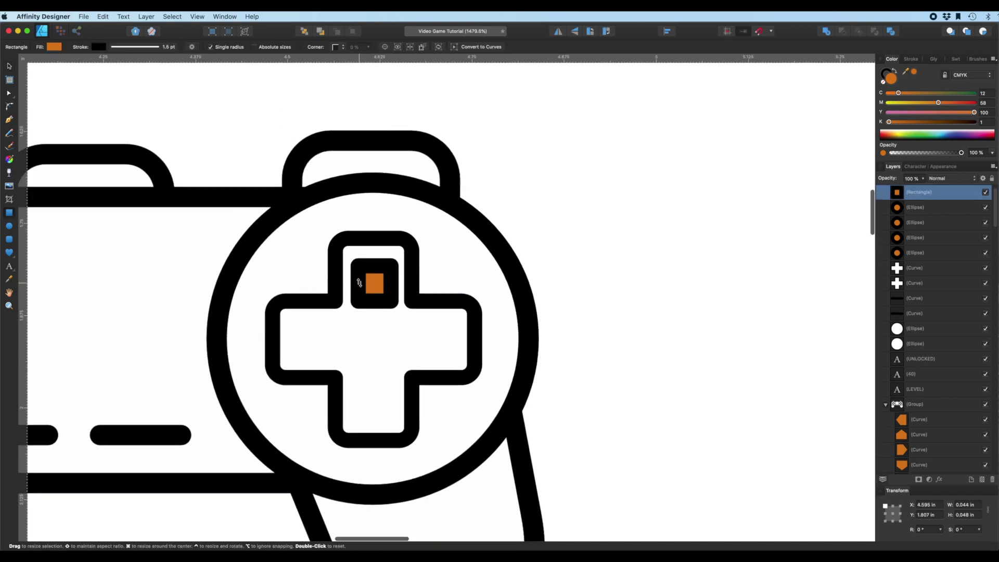
left_click_drag(404, 277, 401, 275)
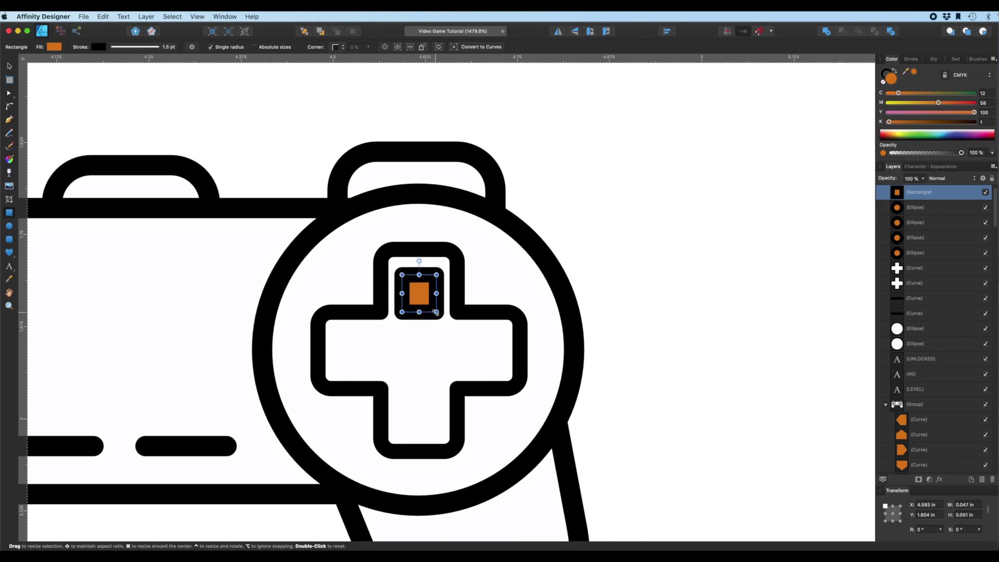
left_click_drag(436, 312, 438, 312)
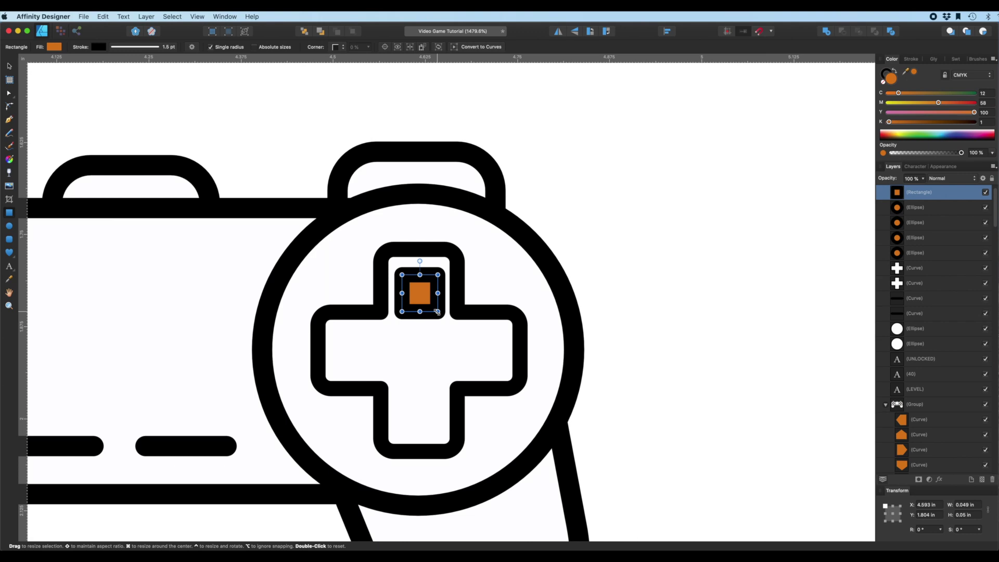
left_click(914, 60)
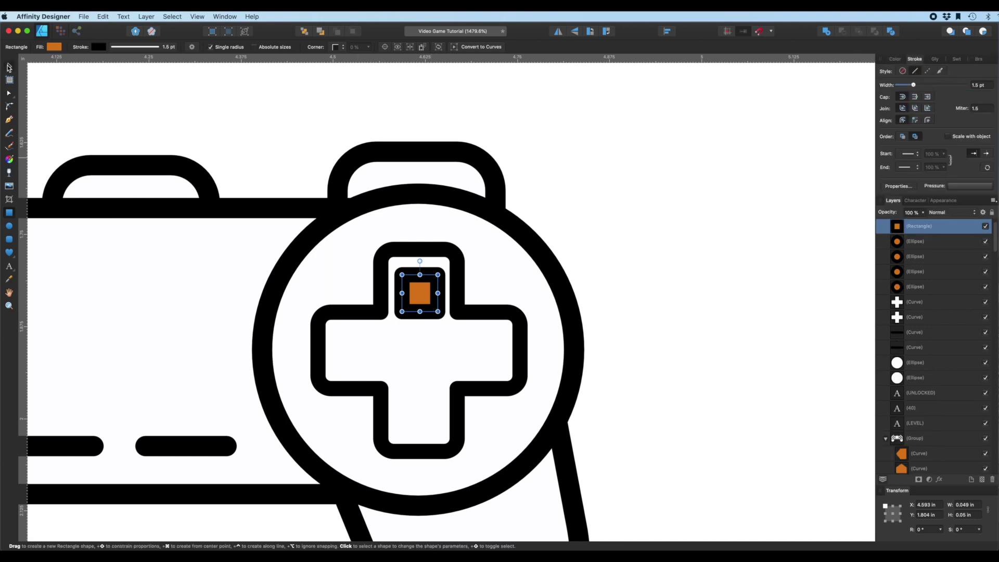
left_click(9, 68)
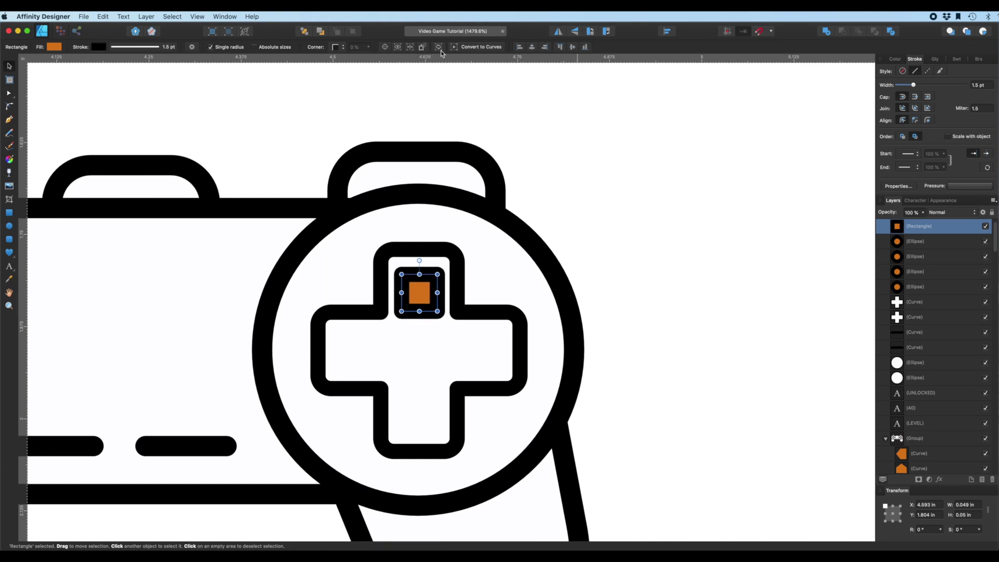
Step: Convert the square to curves and pull a new bottom-centre node down into a point
left_click(477, 48)
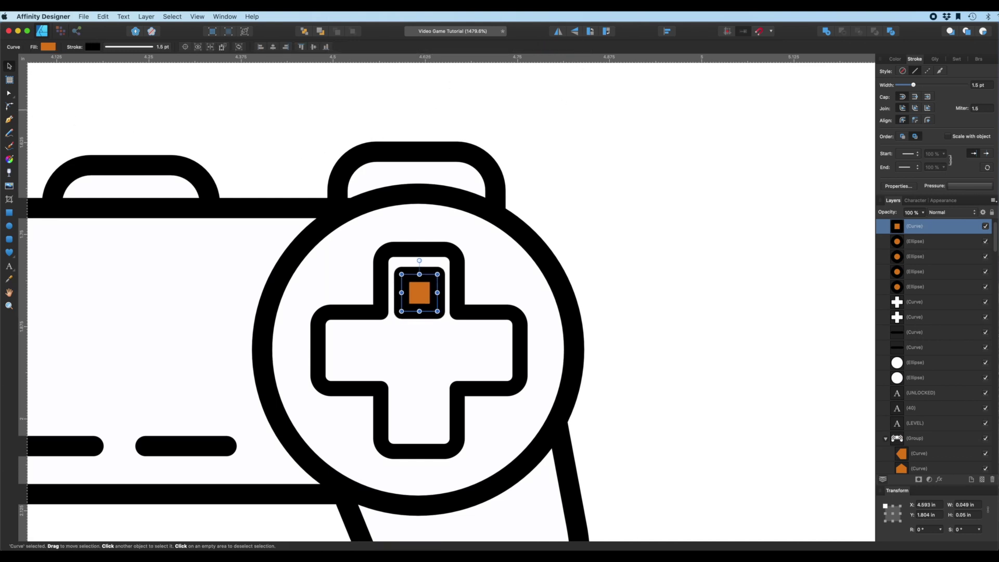
left_click(9, 95)
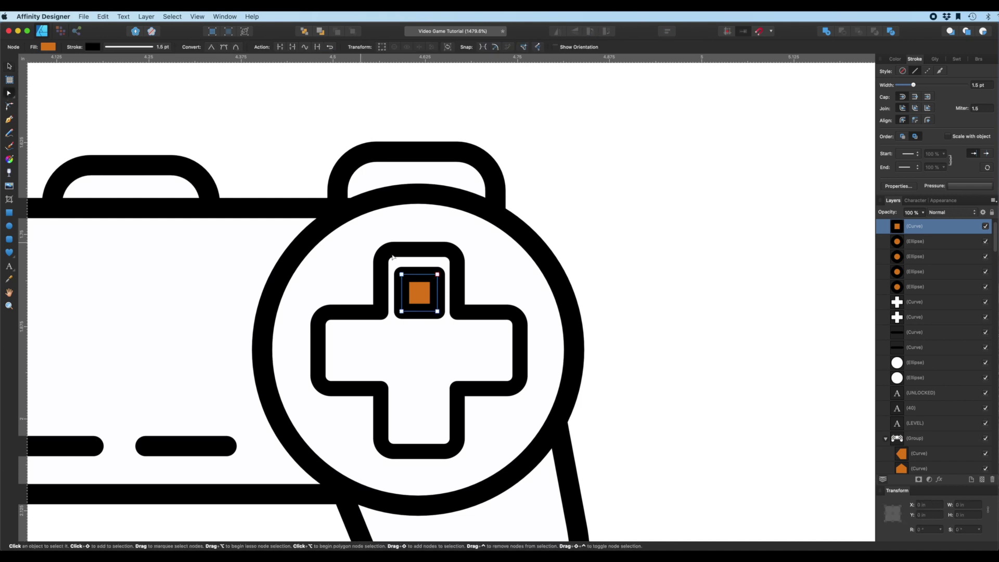
left_click(420, 311)
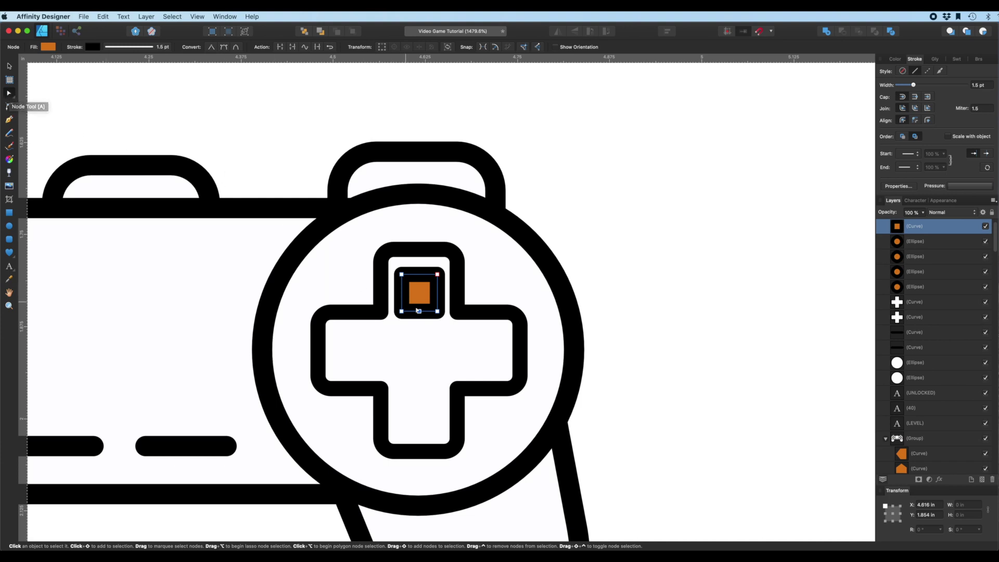
left_click_drag(420, 312, 421, 324)
left_click(468, 268)
left_click(431, 285)
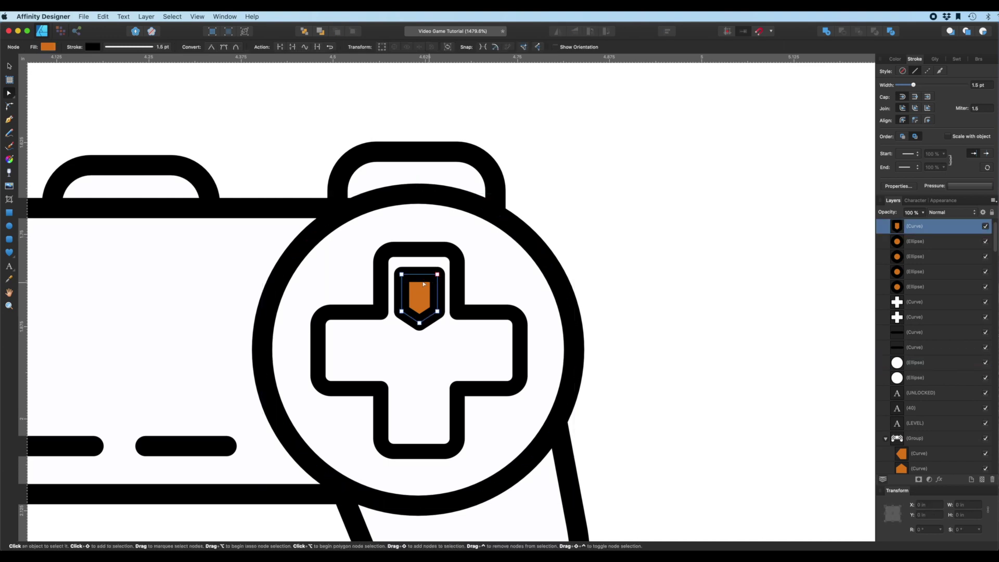
Step: Shorten the shield, then copy and flip it into the D-pad's bottom arm
key("v")
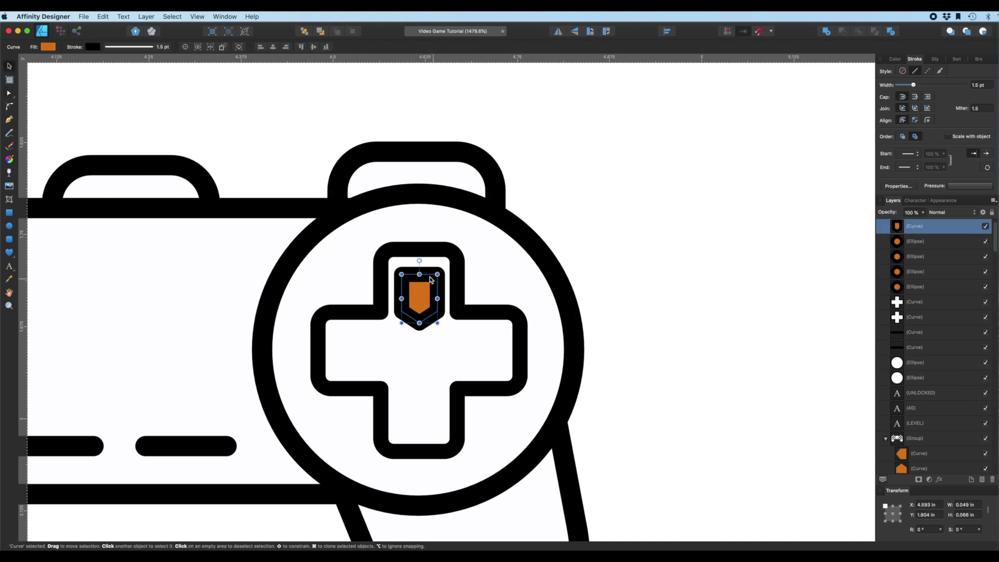
left_click_drag(419, 275, 420, 280)
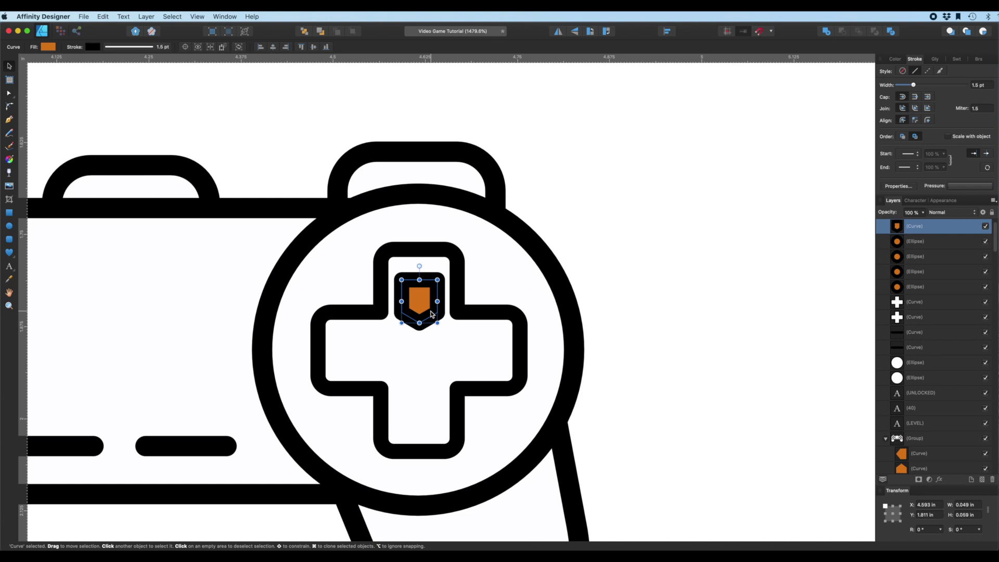
left_click_drag(432, 313, 432, 380)
left_click_drag(438, 346, 438, 347)
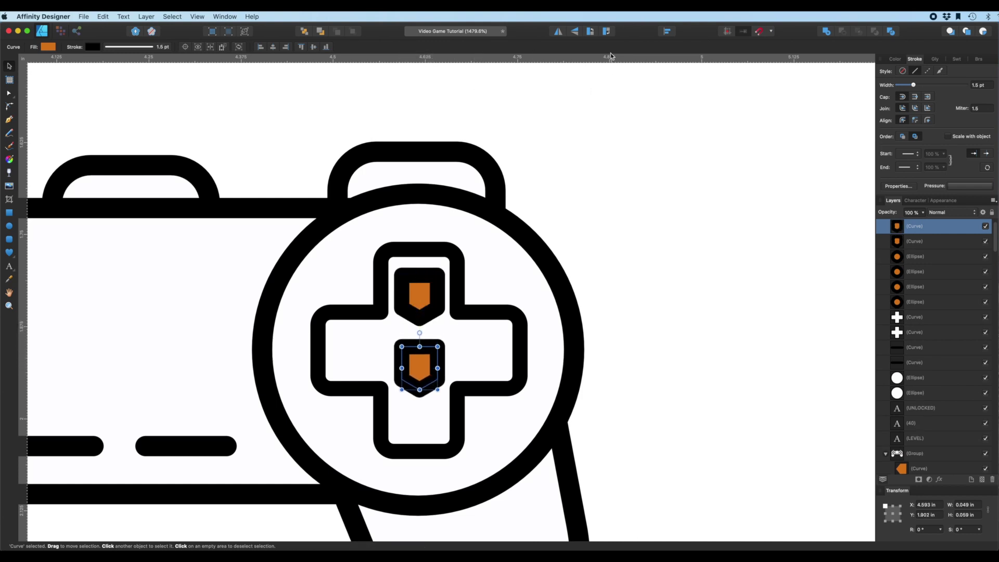
left_click(574, 33)
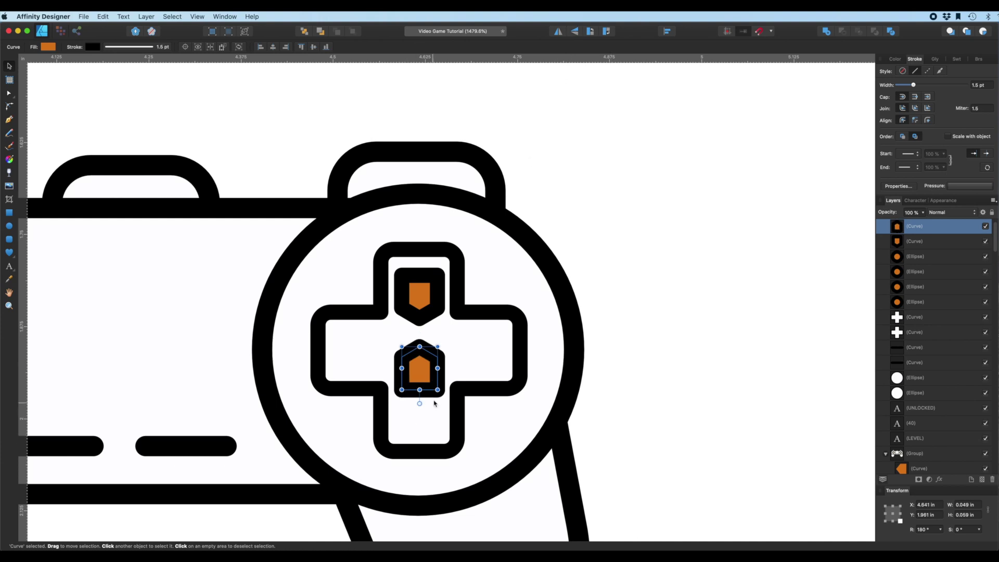
mouse_move(426, 386)
left_mouse_down()
mouse_move(428, 429)
mouse_move(431, 366)
left_mouse_up()
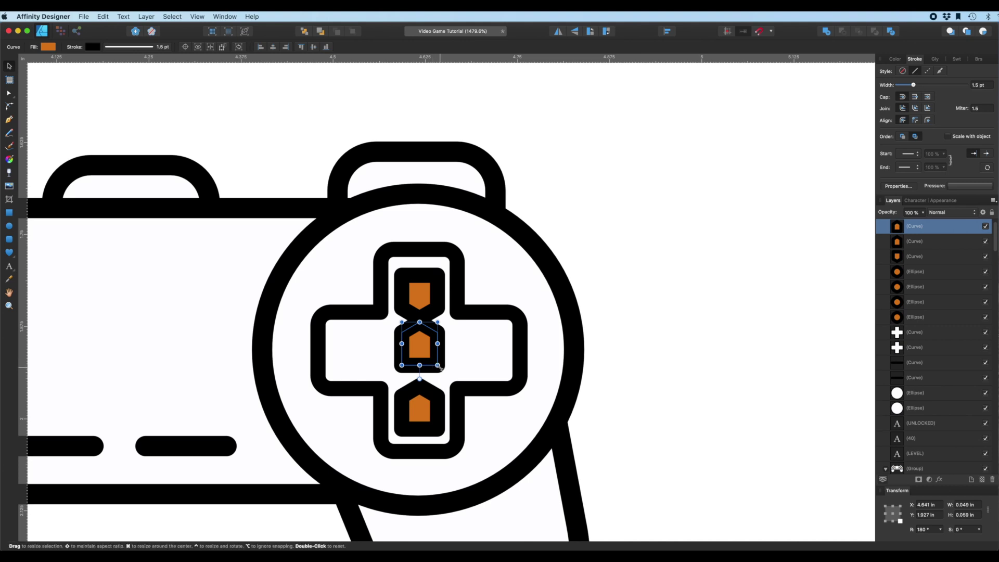
Step: Rotate and flip copies into the side arms, nudging all four shields to point inward
left_click_drag(439, 366, 363, 362)
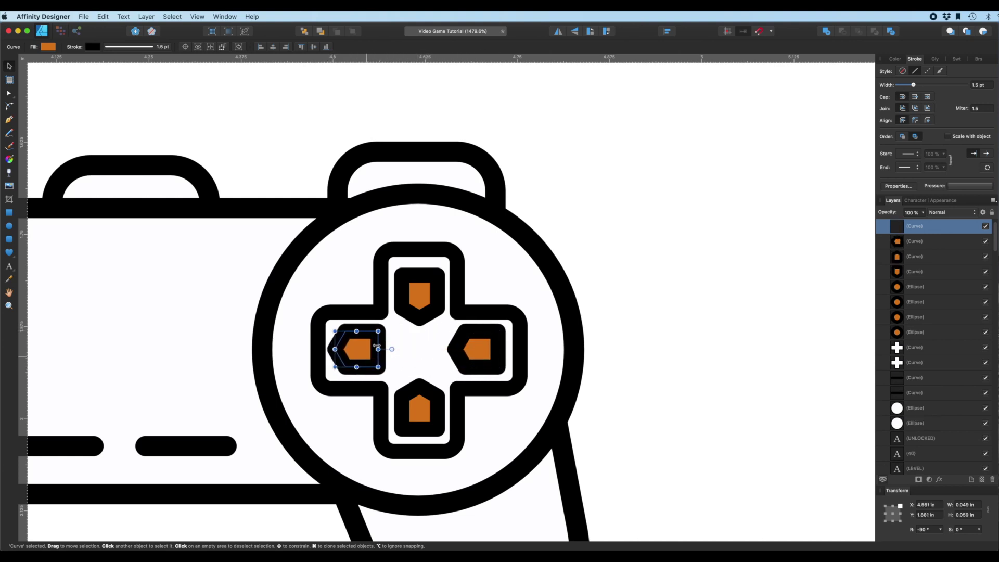
left_click(558, 32)
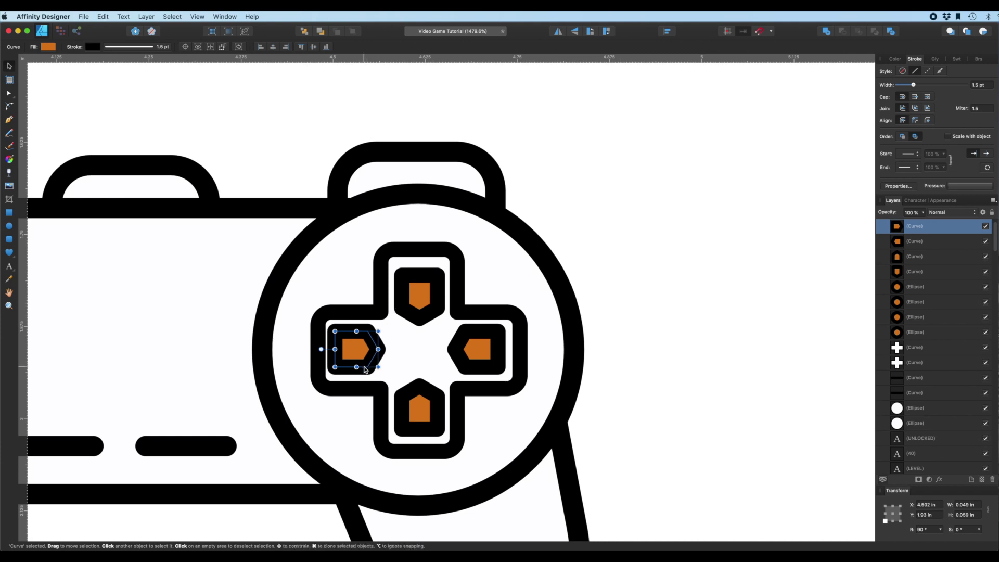
left_click_drag(365, 369, 377, 371)
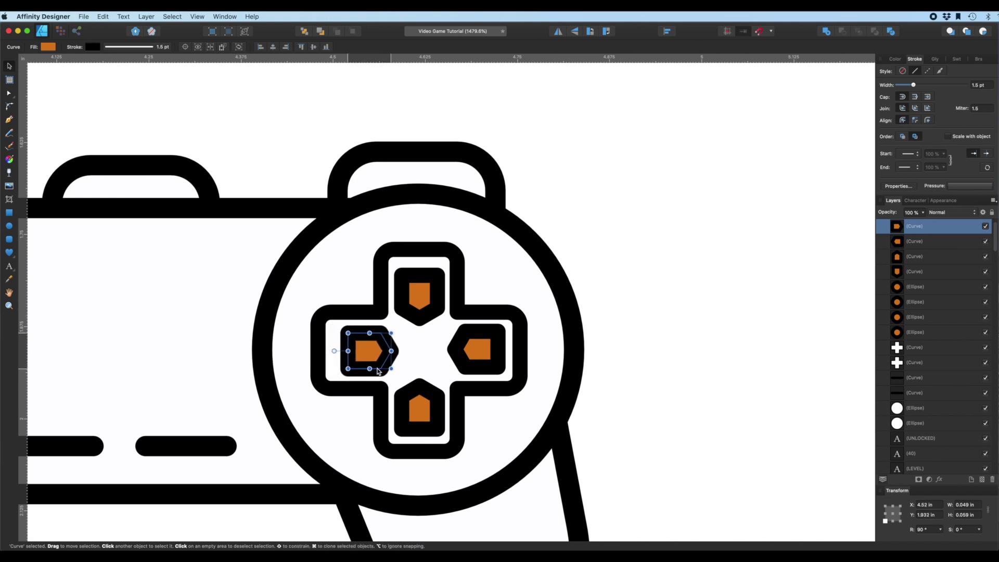
left_click_drag(438, 416, 438, 411)
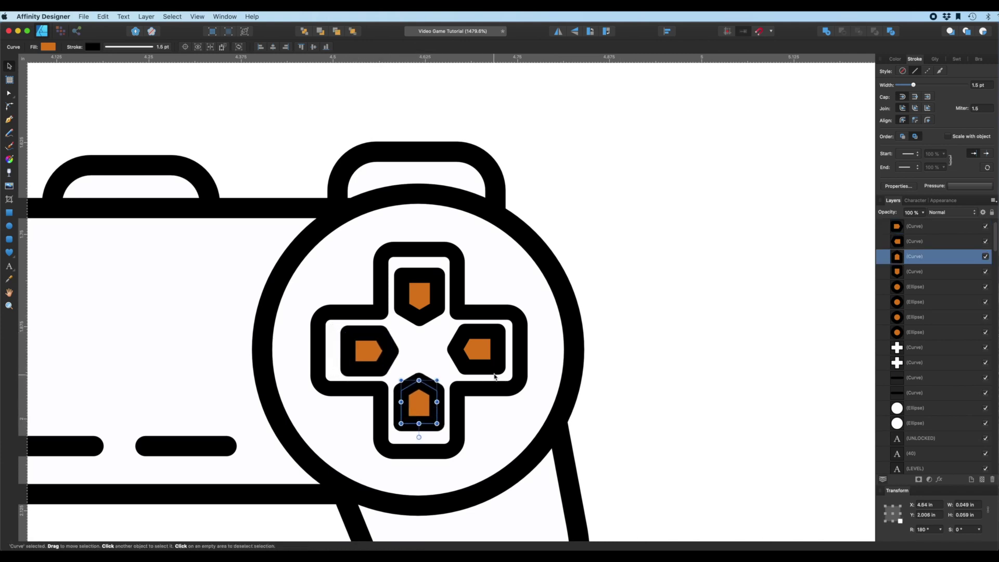
left_click_drag(478, 350, 467, 351)
left_click_drag(417, 286, 417, 290)
left_click(622, 304)
scroll(622, 304, "down", 10)
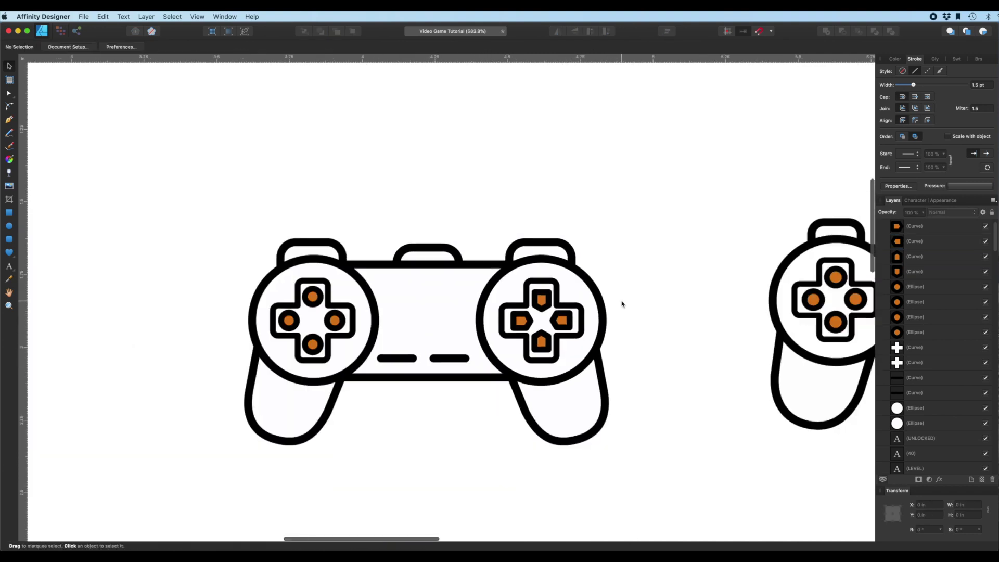
scroll(623, 304, "right", 5)
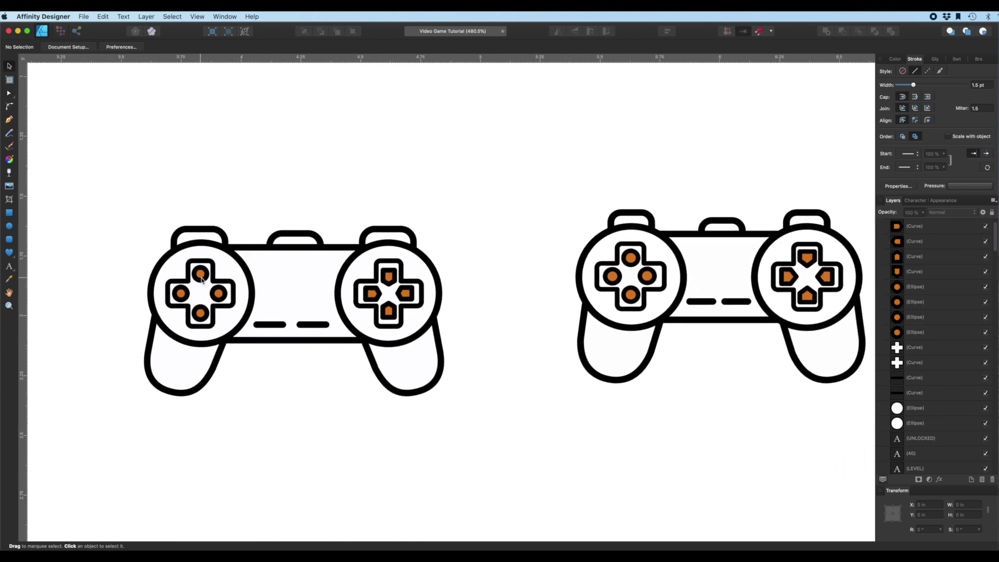
left_click(201, 275)
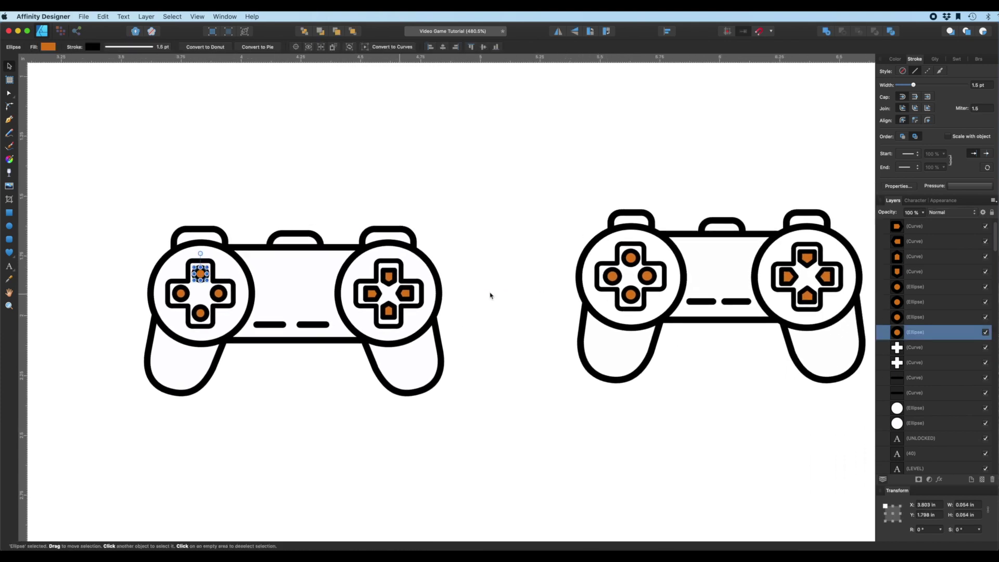
left_click(616, 275)
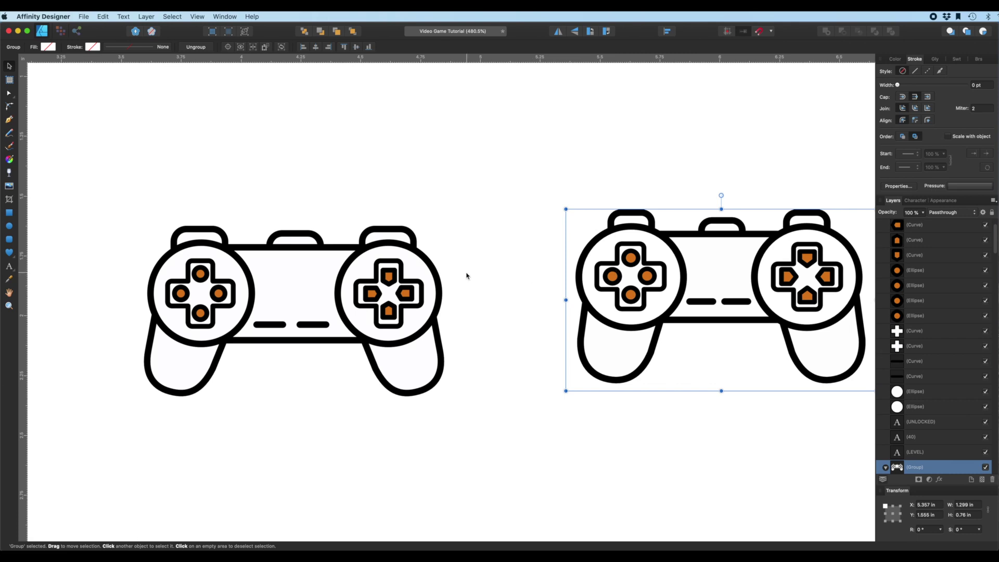
left_click(369, 203)
scroll(413, 316, "down", 3)
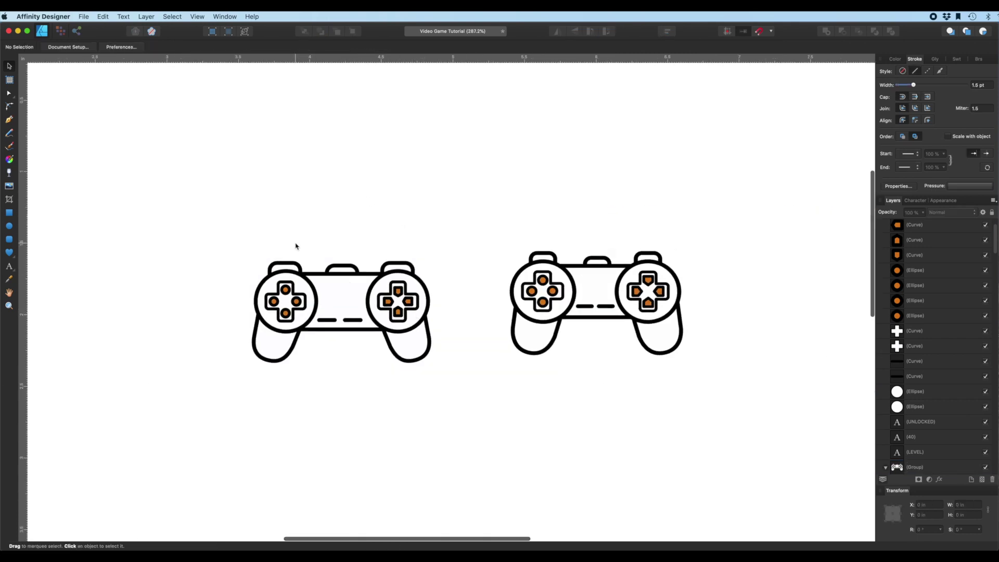
scroll(482, 272, "up", 5)
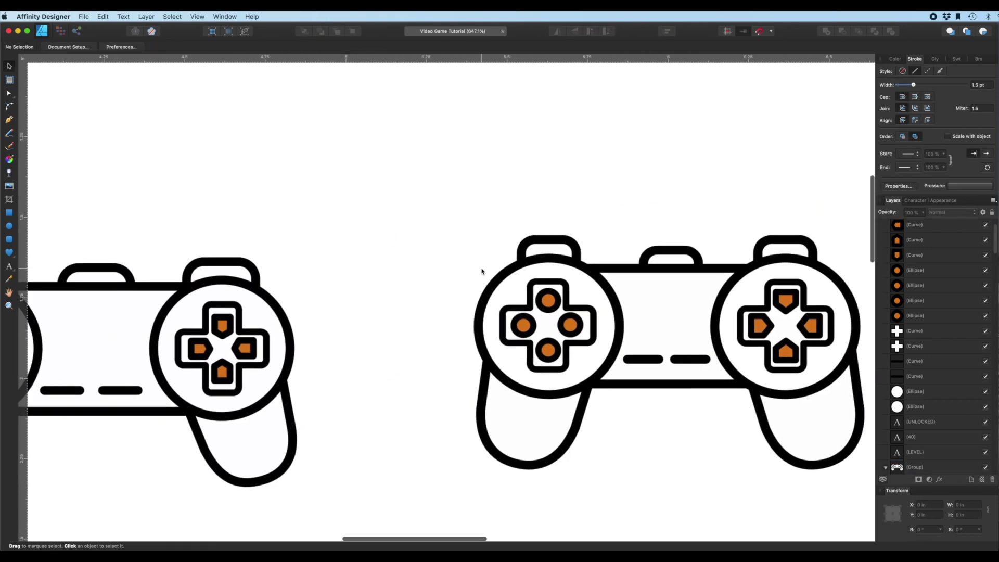
Step: Draw a vertical Pen line straight up from the controller's top with a 2 pt stroke
key("p")
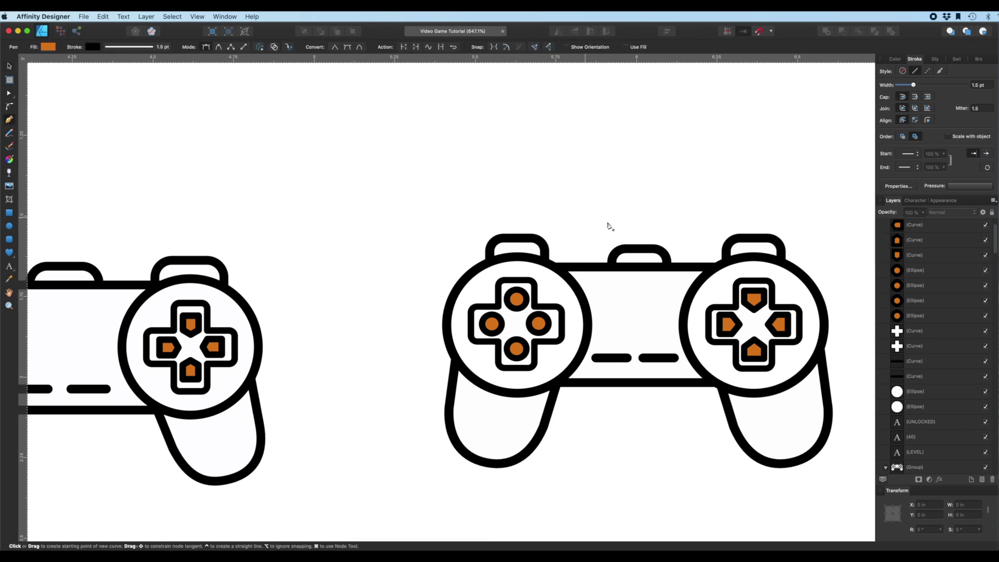
left_click(639, 247)
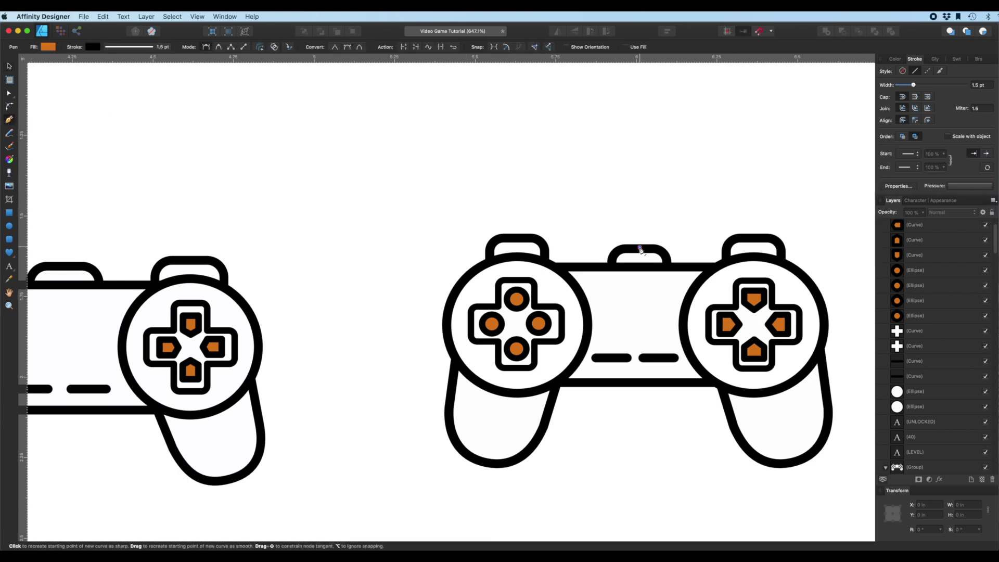
left_click(639, 177)
left_click_drag(913, 84, 915, 85)
scroll(626, 133, "right", 5)
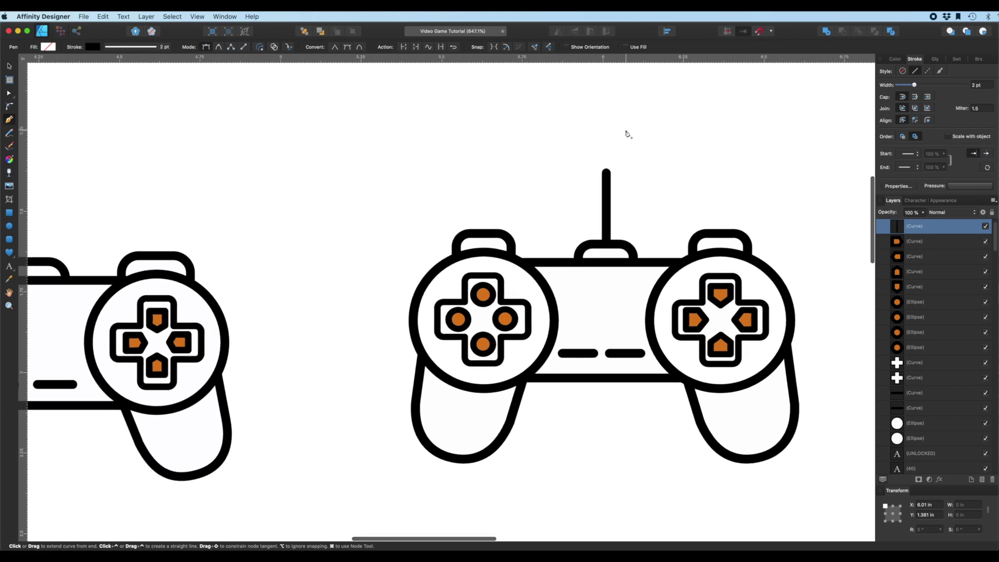
left_click(10, 67)
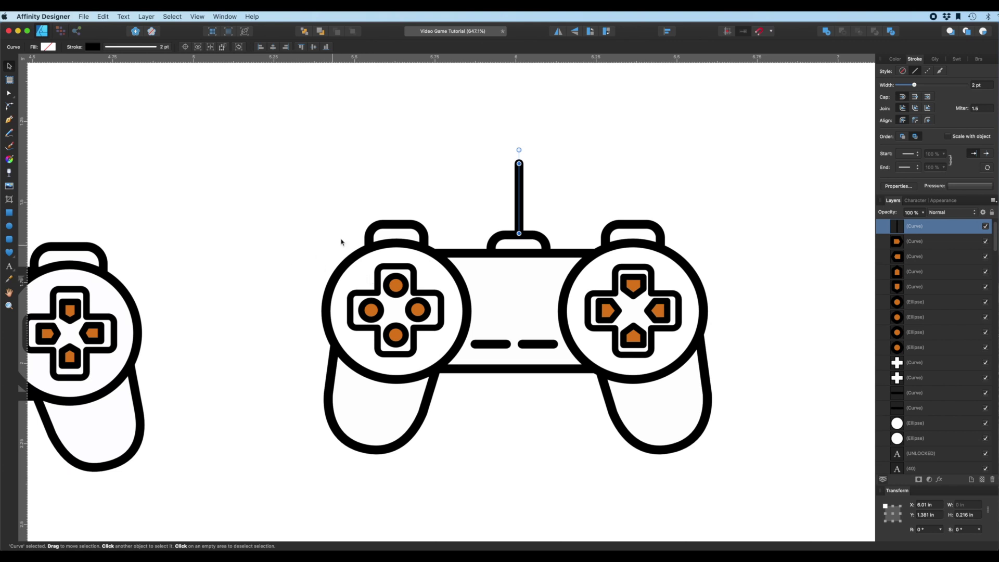
left_click(347, 199)
scroll(348, 199, "down", 3)
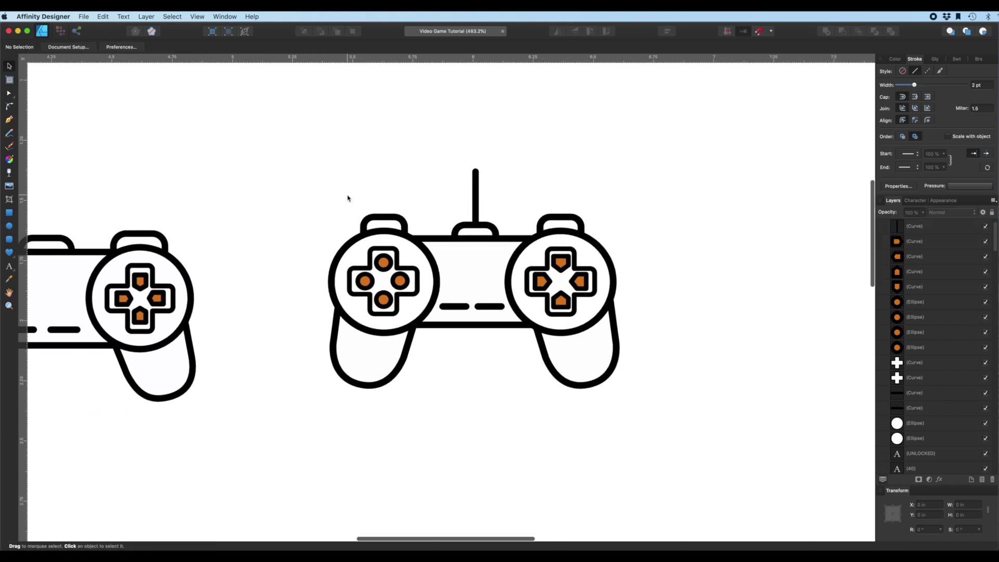
Step: Marquee-select the controller and antenna and group them with Cmd+G
scroll(318, 197, "down", 1)
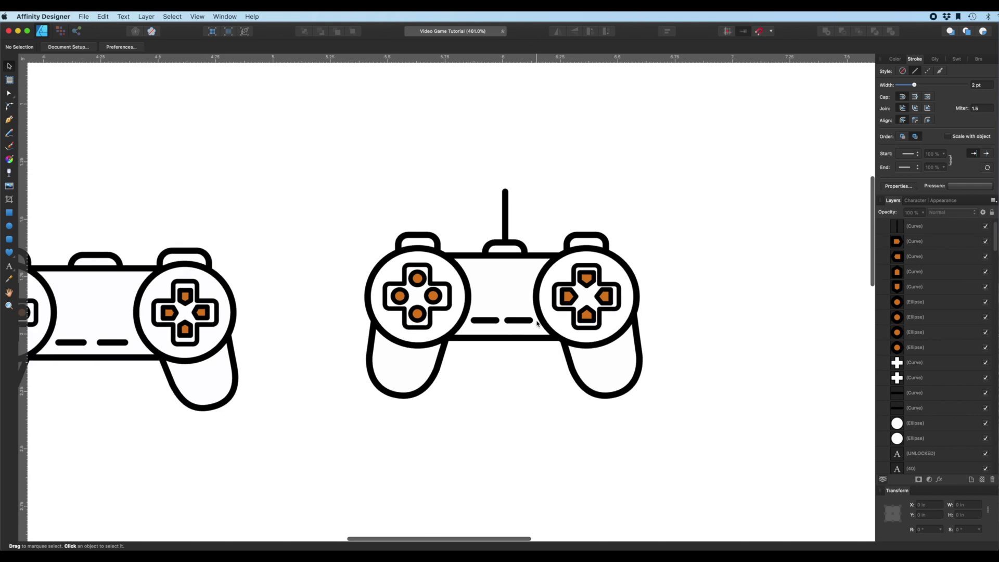
scroll(537, 323, "down", 2)
scroll(493, 272, "right", 5)
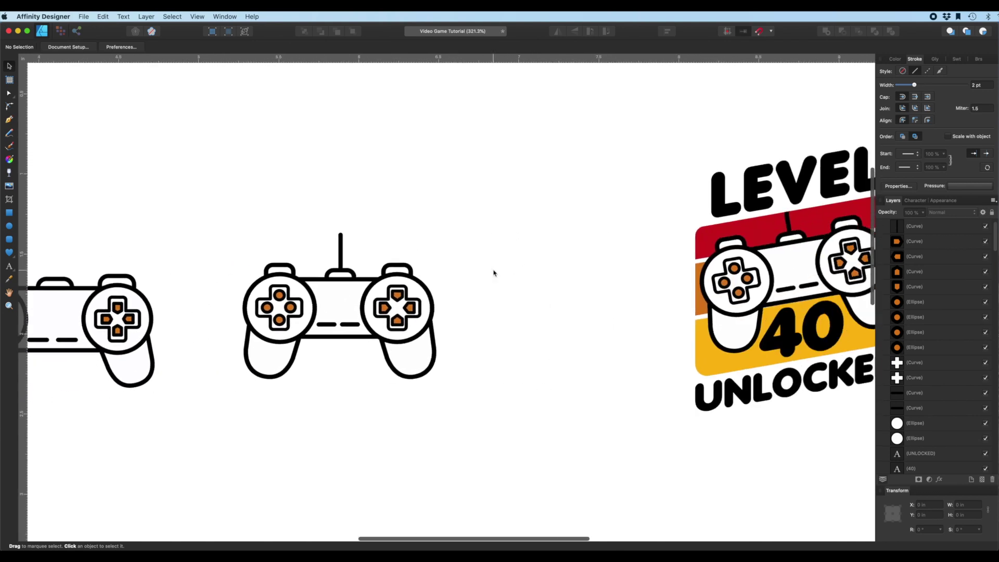
scroll(659, 256, "left", 2)
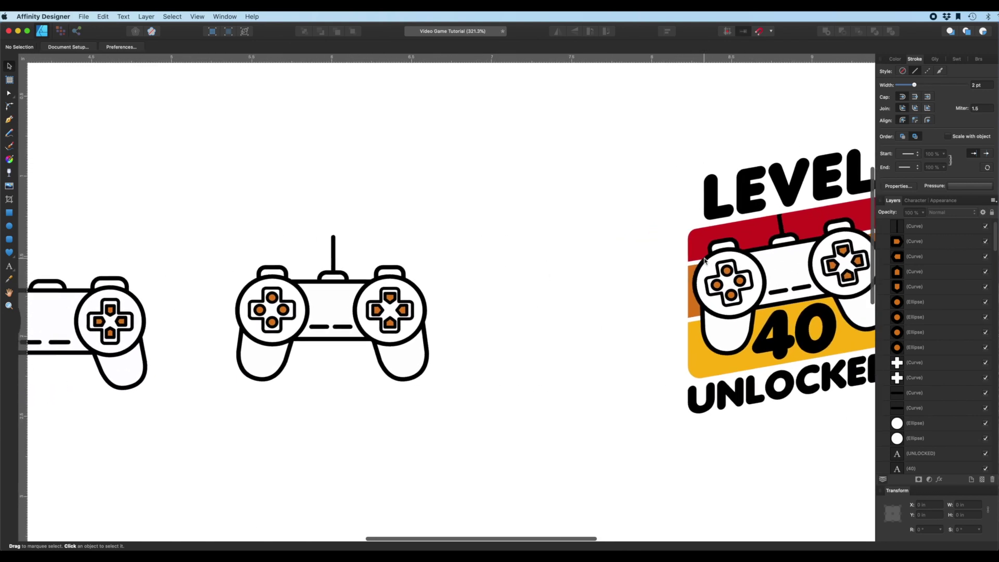
left_click_drag(249, 224, 494, 420)
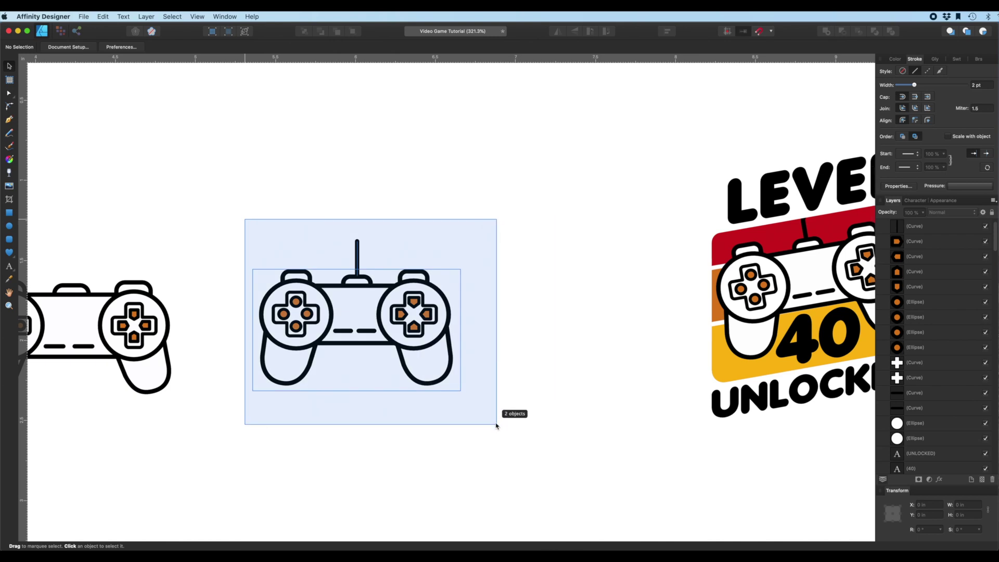
scroll(494, 421, "left", 2)
key("super+g")
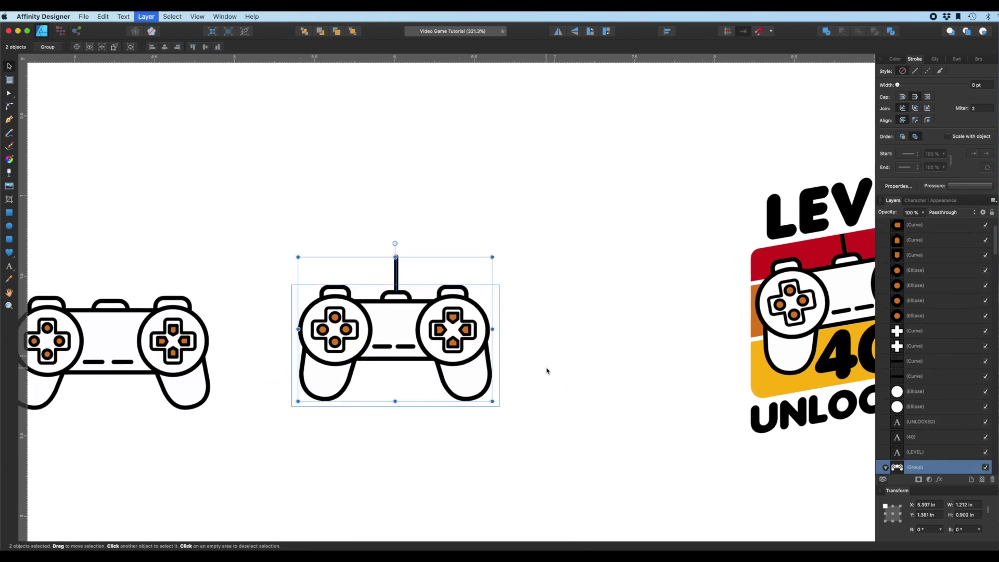
Step: Tilt the controller group about 10 degrees using a corner handle
scroll(520, 373, "down", 1)
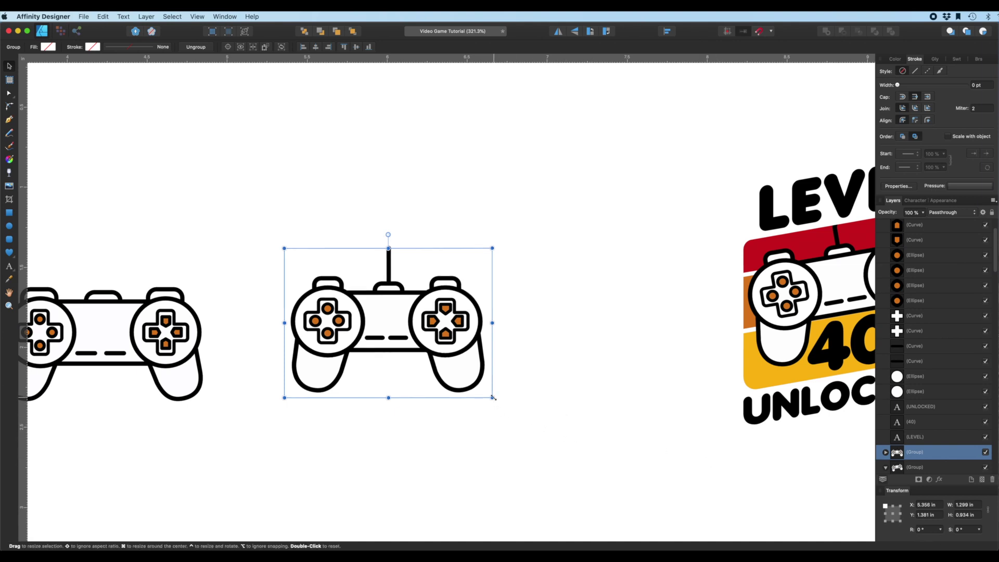
left_click_drag(495, 399, 503, 381)
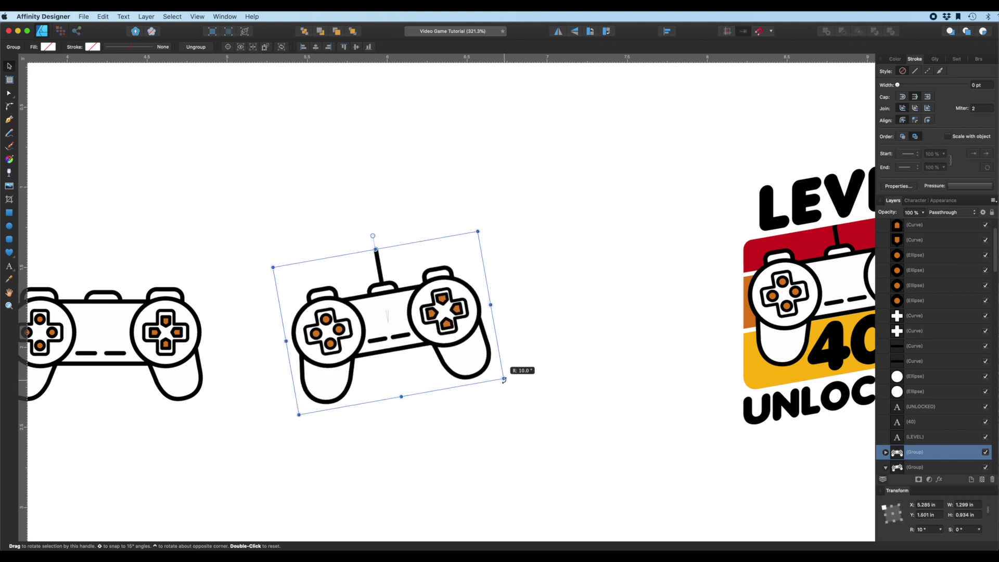
left_click(571, 296)
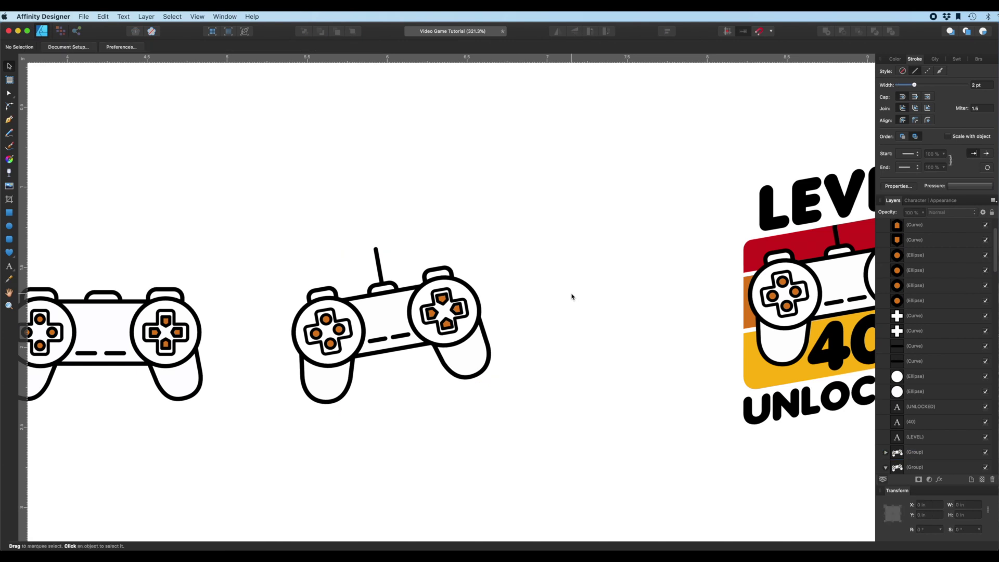
left_click(438, 323)
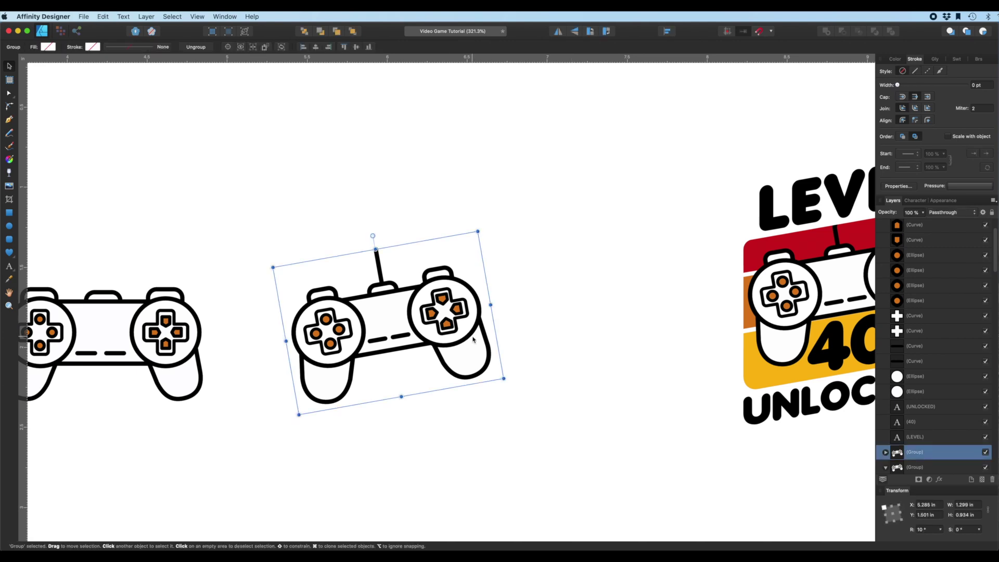
key("super+z")
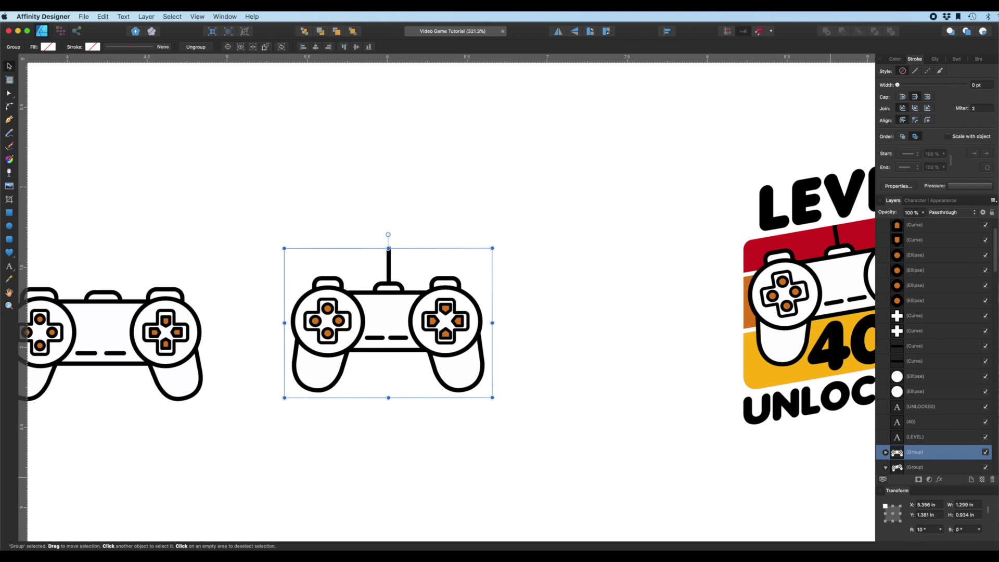
key("super+shift+z")
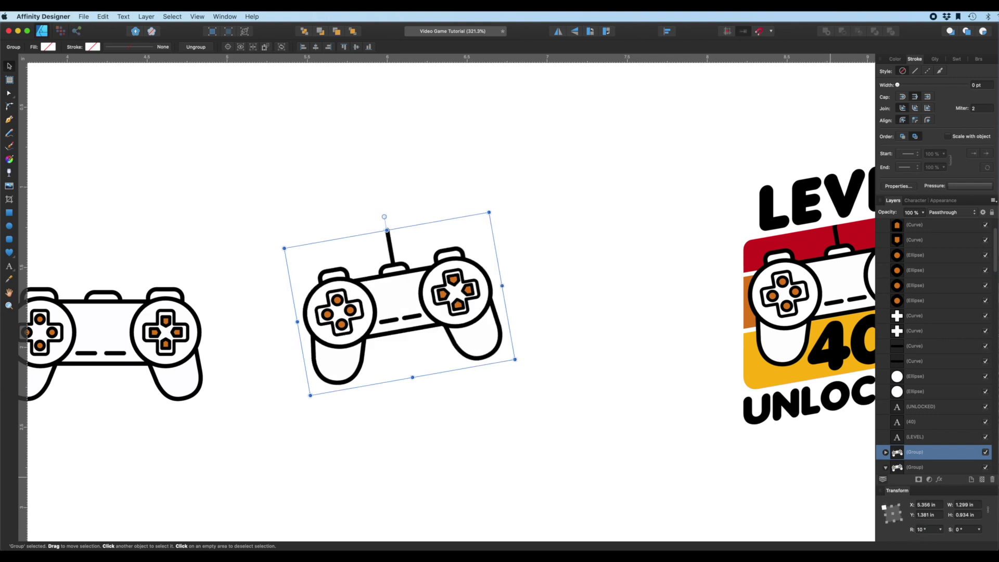
Step: Shift the tilted controller group to the right
left_click(526, 239)
left_click_drag(351, 304, 445, 316)
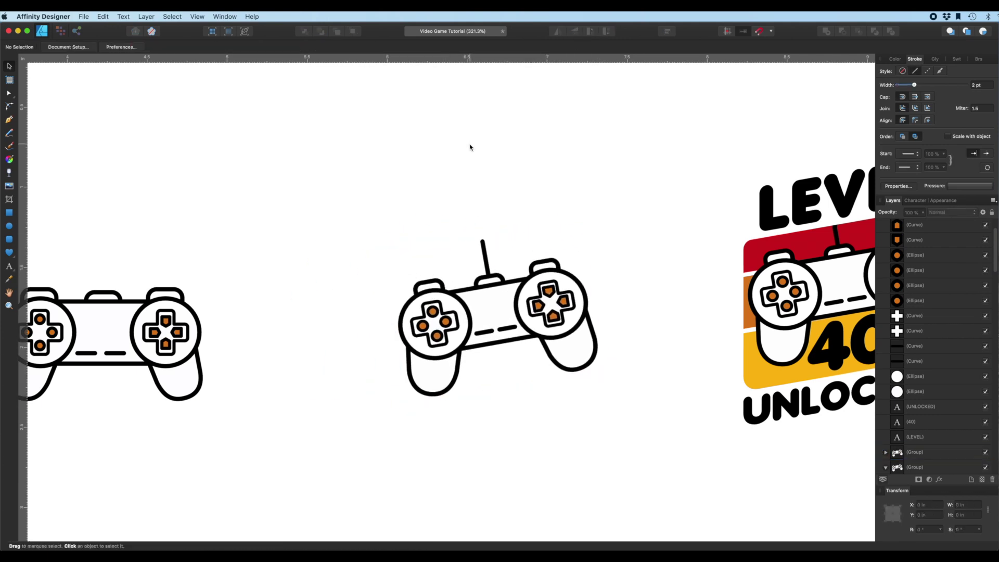
scroll(469, 148, "right", 8)
scroll(479, 363, "left", 7)
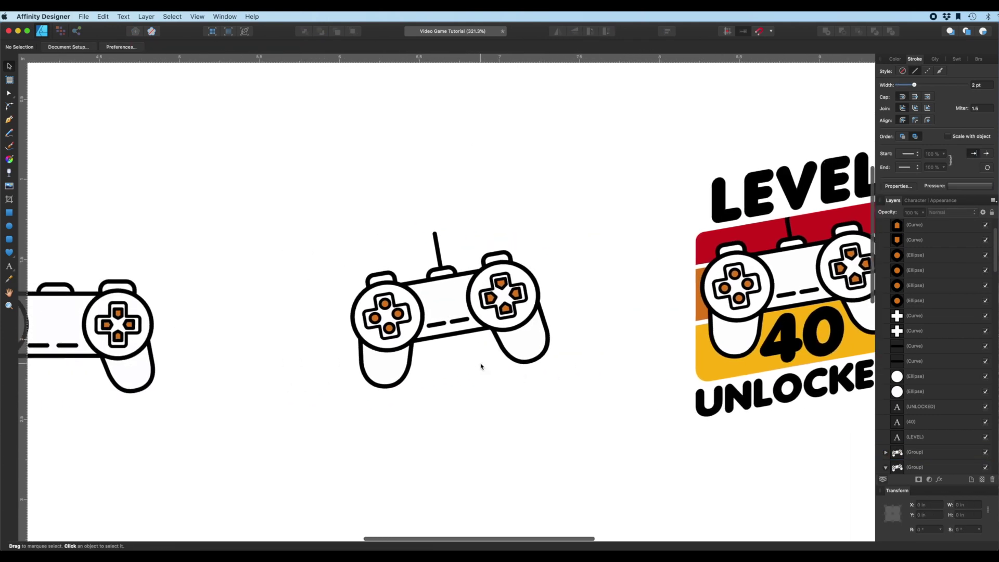
scroll(482, 367, "left", 2)
Step: Draw an outline-free rectangle over the middle controller, rotated 10° and sheared −10°
left_click(8, 214)
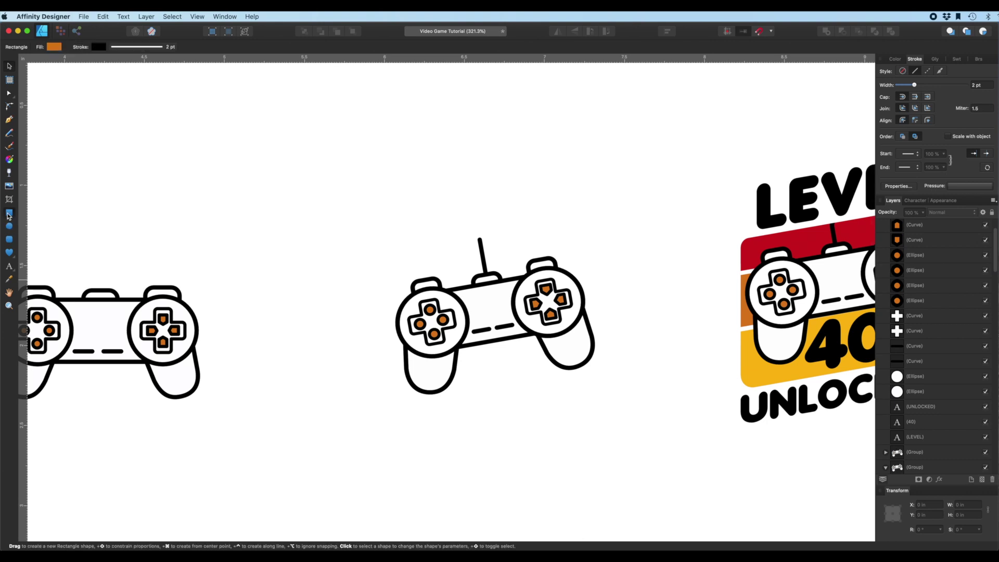
left_click_drag(375, 287, 598, 395)
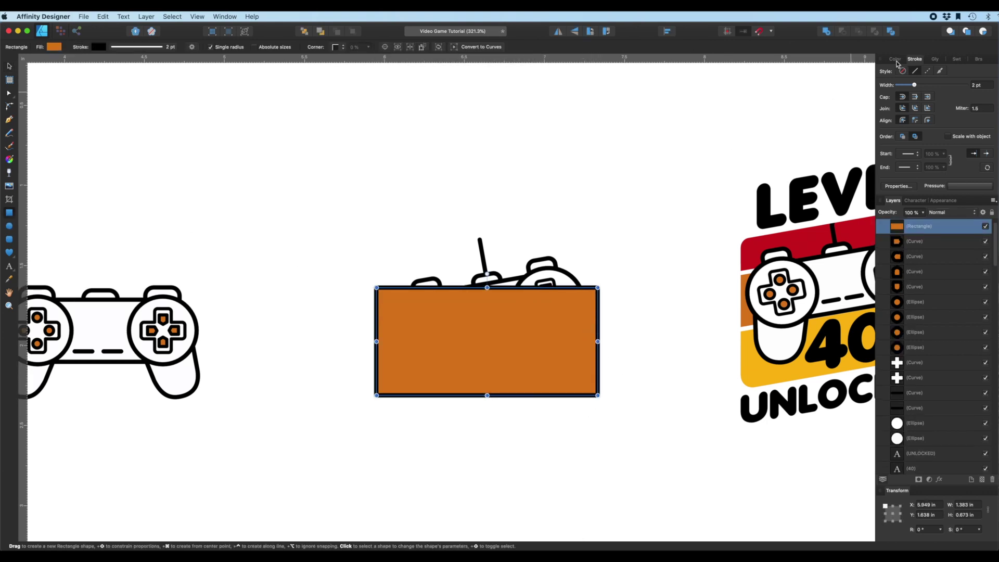
left_click(895, 59)
left_click(888, 73)
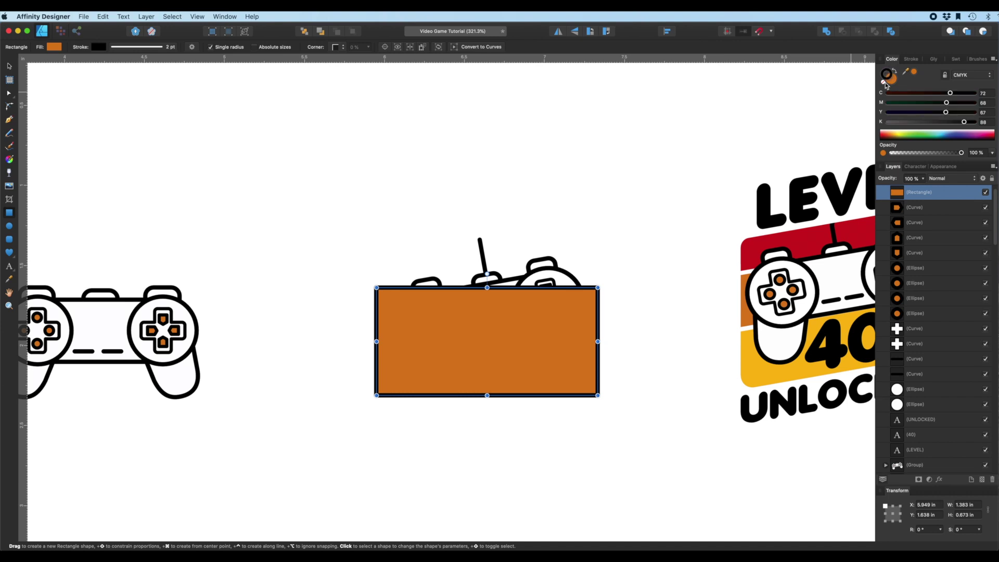
left_click(883, 82)
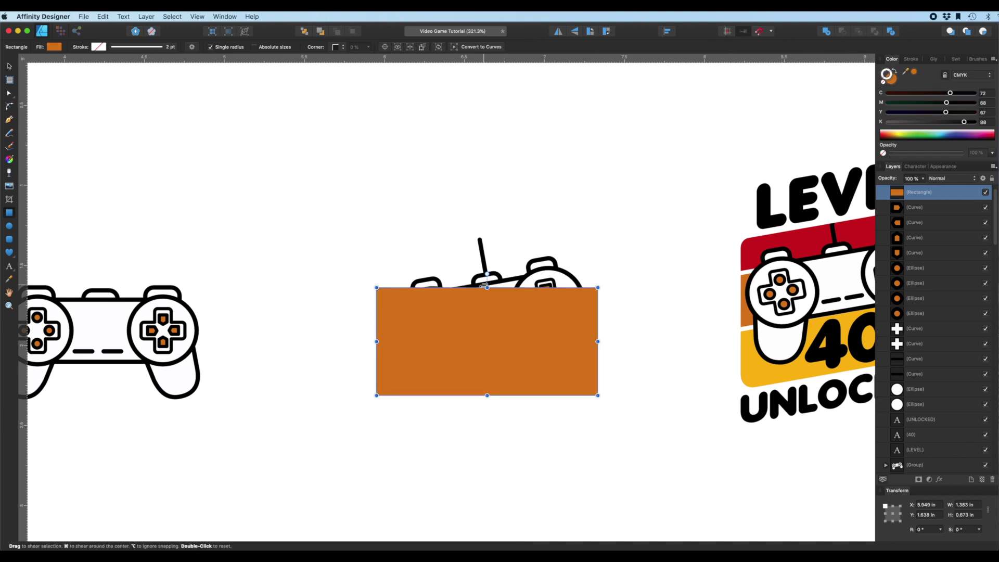
scroll(527, 274, "down", 5)
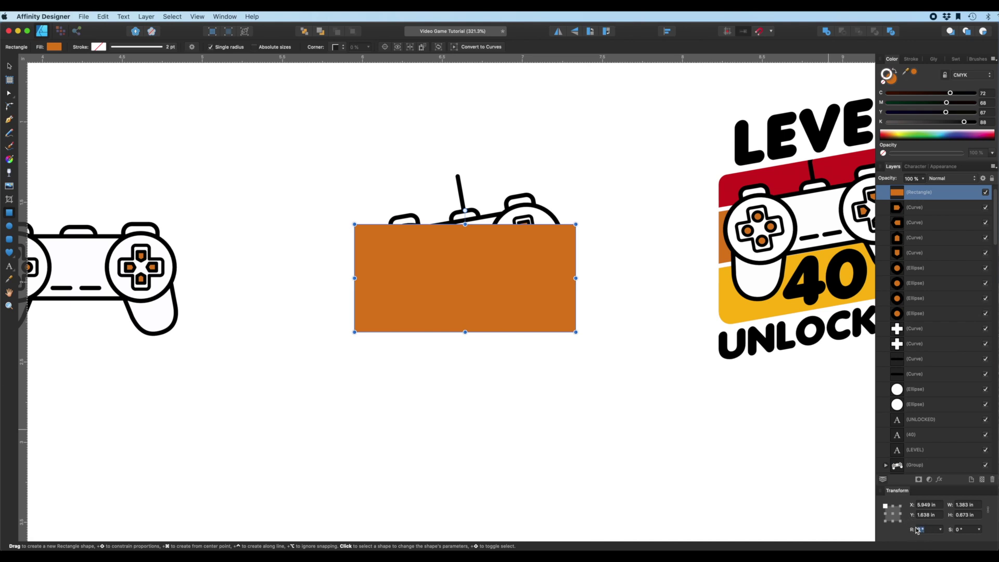
key("Return")
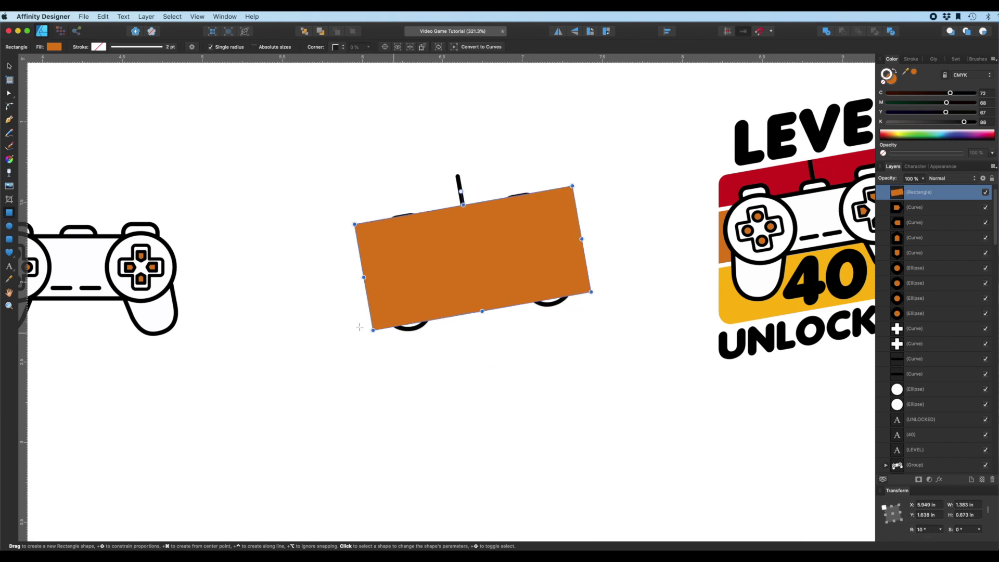
Step: Position the rectangle below the controller and send it to the back
left_click(9, 66)
left_click_drag(439, 251, 455, 346)
left_click_drag(517, 311, 516, 299)
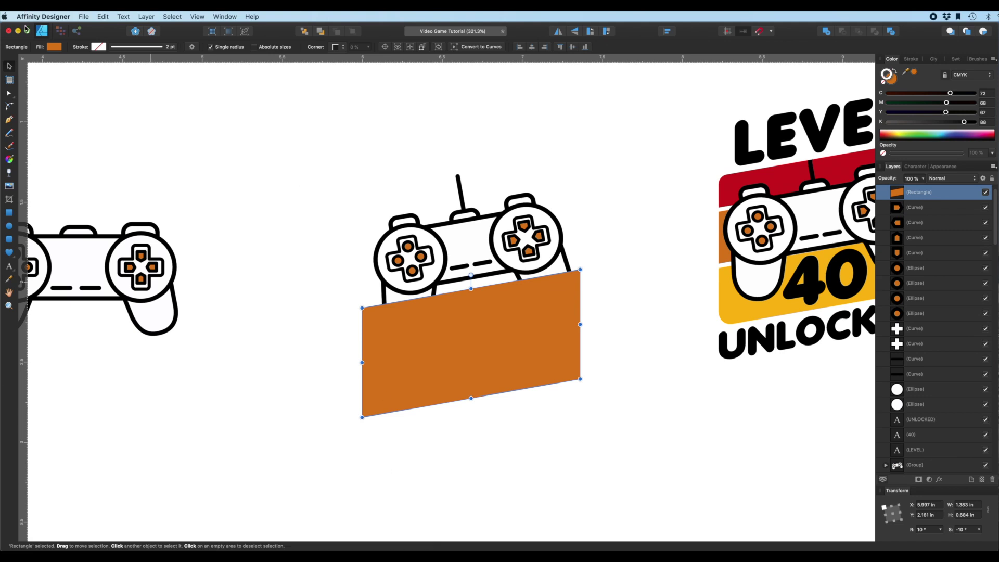
left_click_drag(485, 350, 482, 342)
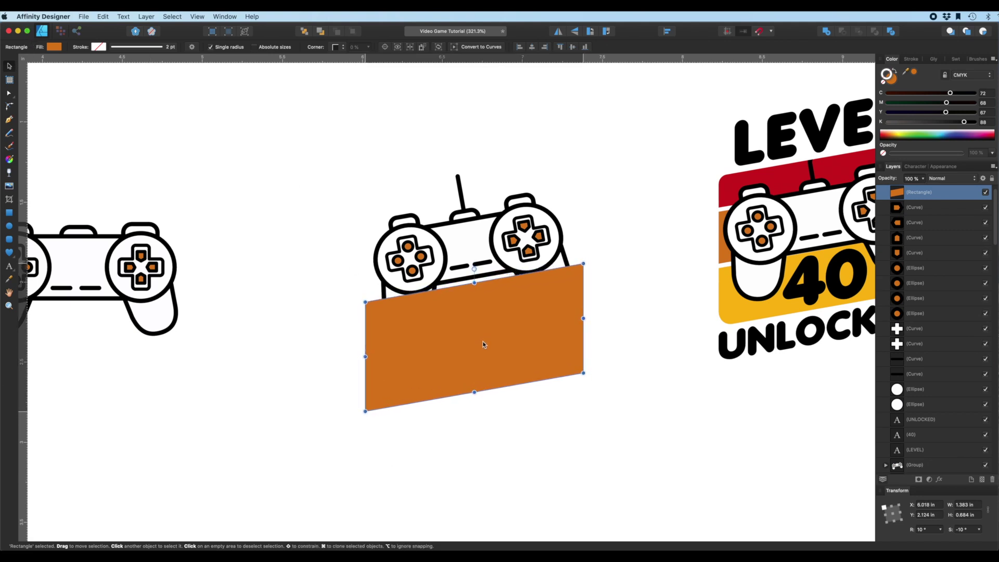
left_click(304, 31)
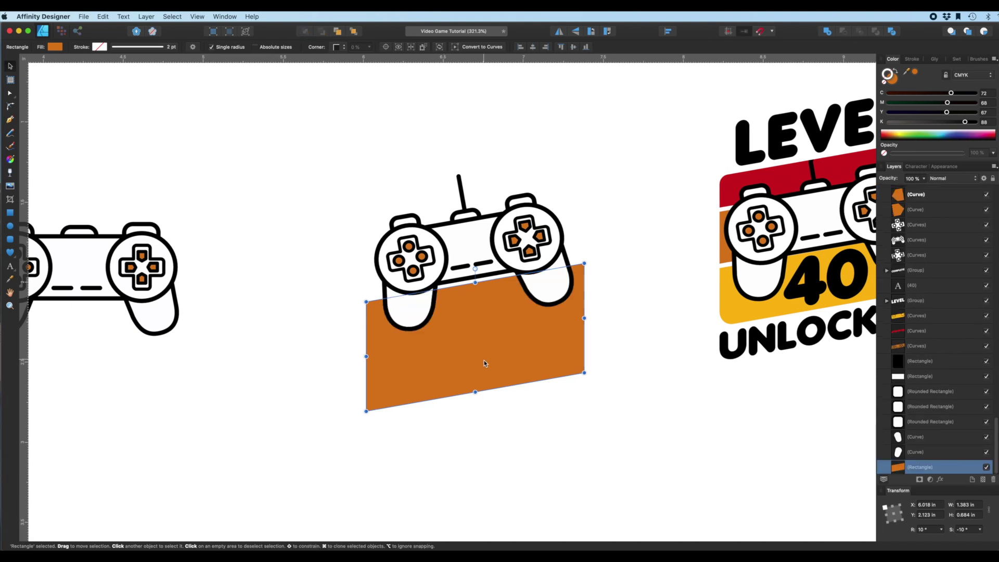
Step: Duplicate the orange stripe upward and shorten the new copy
left_click_drag(488, 369, 472, 347)
scroll(598, 268, "right", 3)
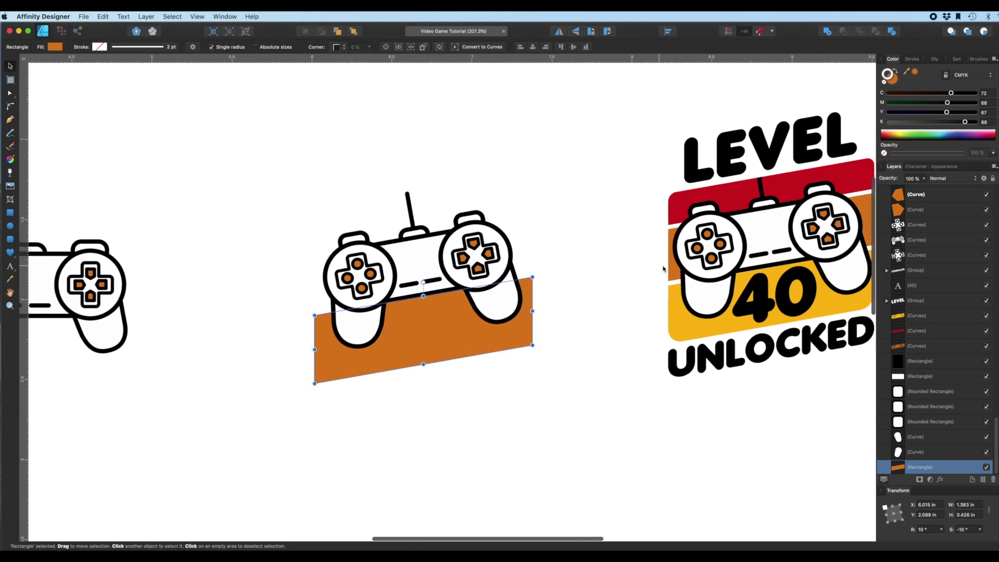
scroll(663, 269, "right", 3)
scroll(663, 268, "left", 4)
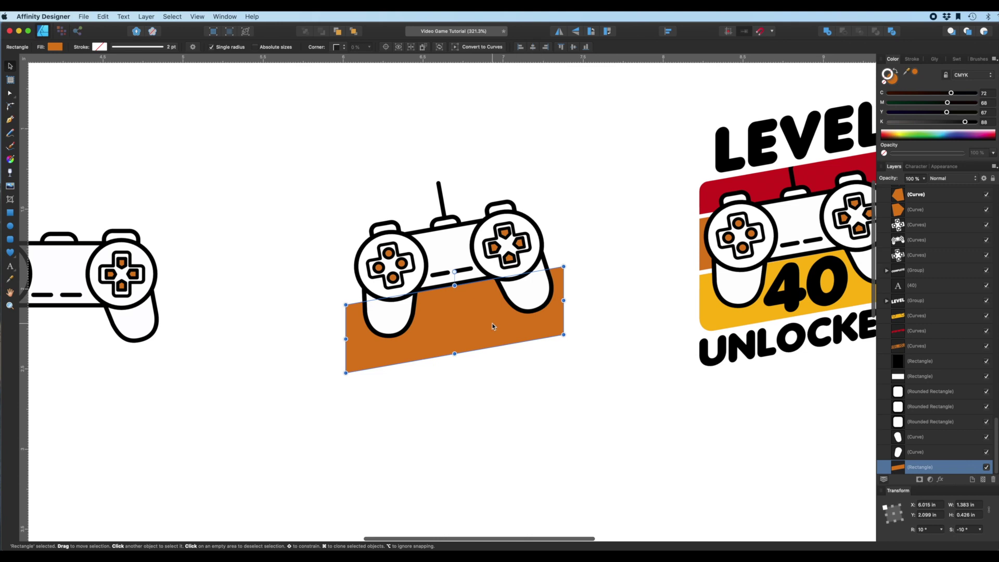
left_click_drag(493, 326, 494, 254)
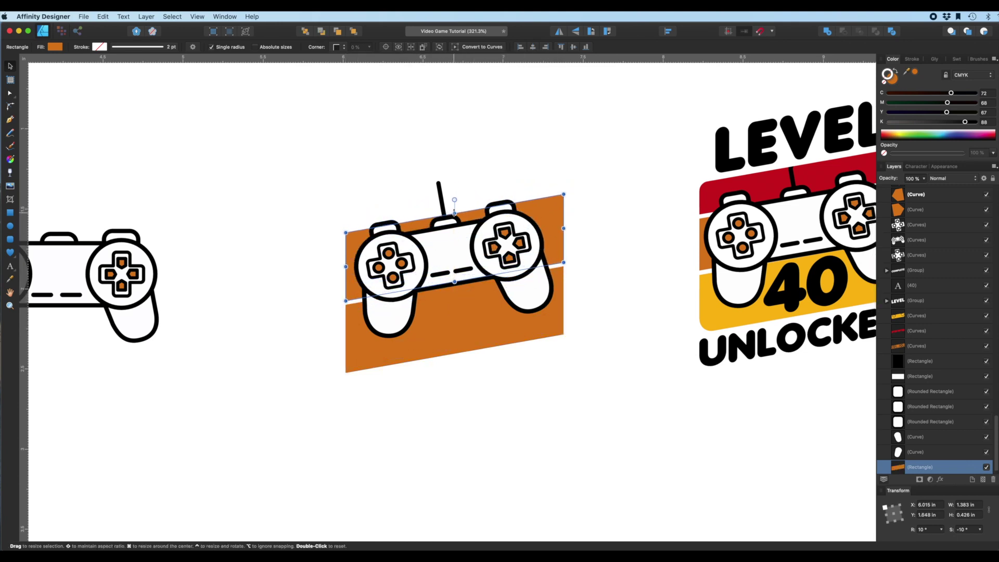
left_click_drag(454, 213, 455, 222)
left_click_drag(558, 243, 551, 184)
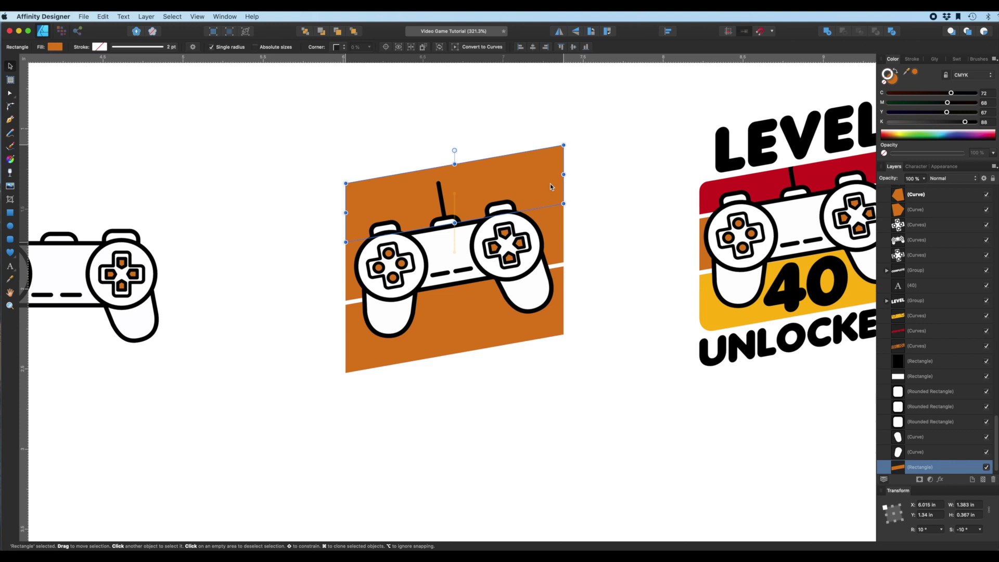
Step: Adjust the stripes' heights so thin white gaps separate them
left_click(457, 225)
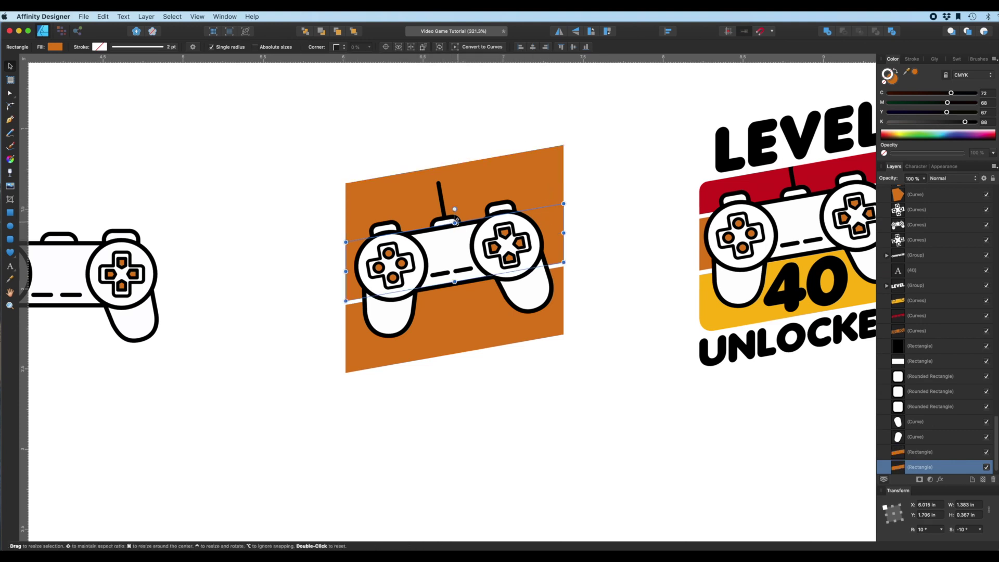
left_click_drag(455, 222, 454, 222)
left_click(453, 223)
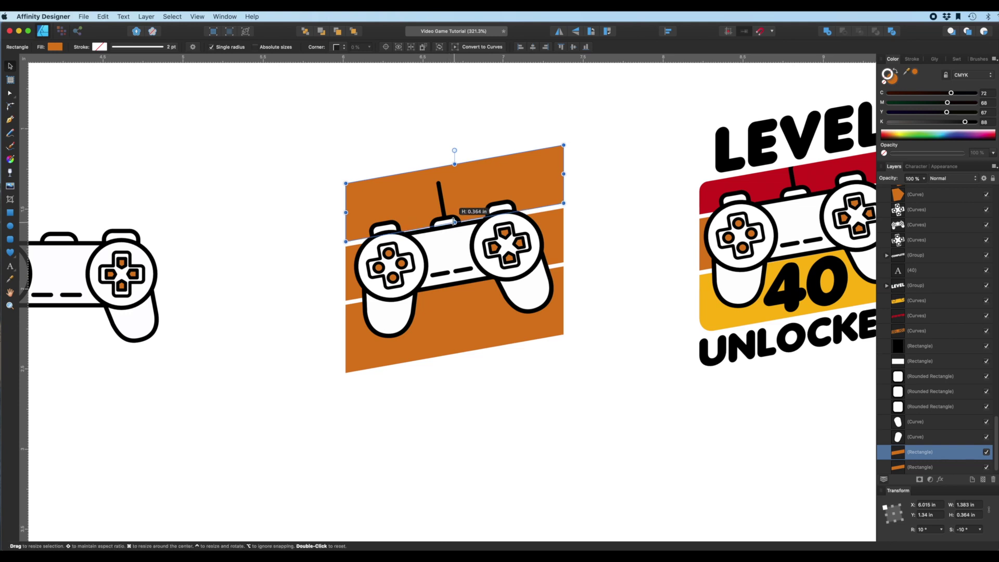
right_click(448, 217)
left_click(430, 216)
Step: Draw a rounded rectangle and move it just below the striped panel
left_click(588, 202)
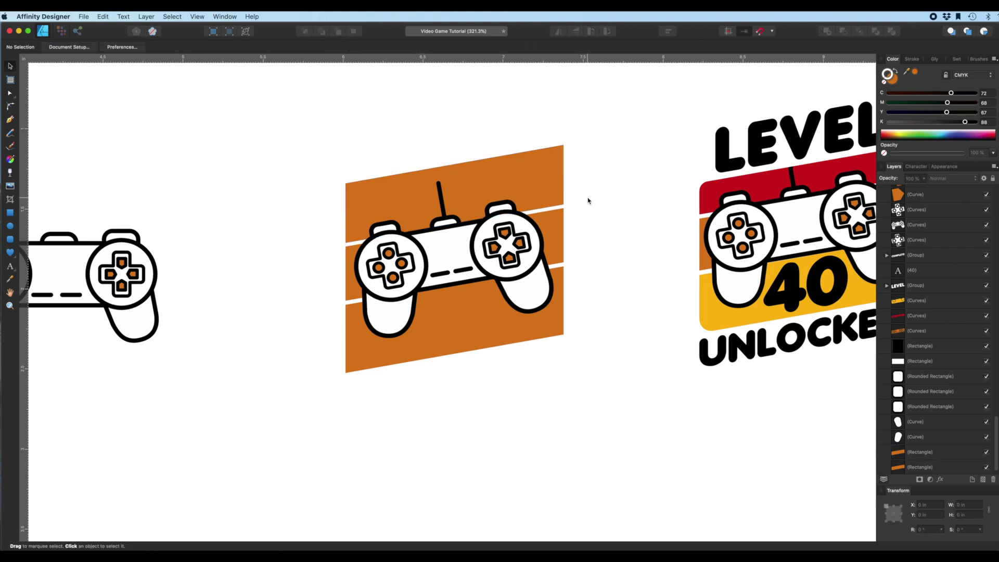
scroll(598, 308, "down", 5)
scroll(598, 308, "left", 5)
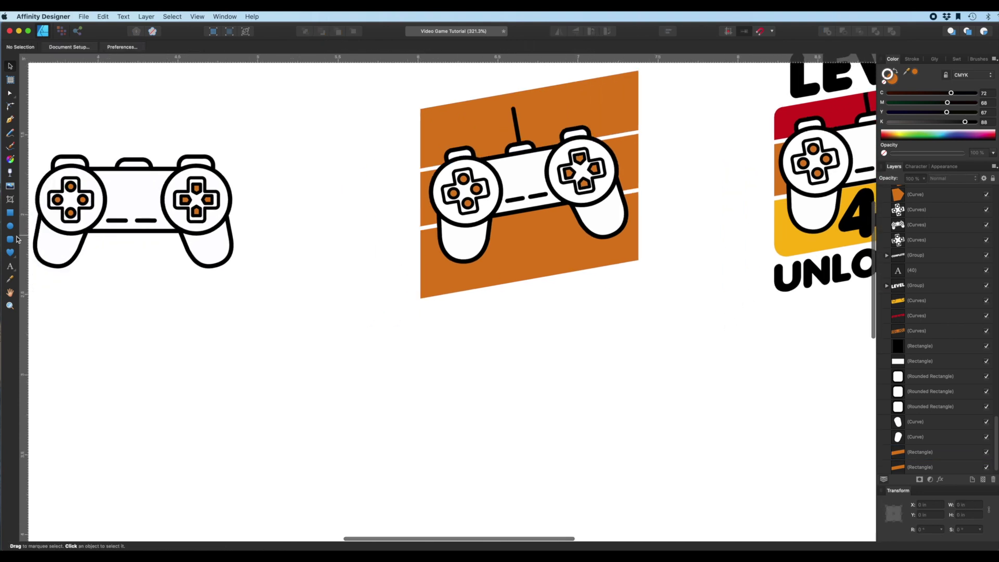
left_click(10, 239)
left_click_drag(423, 237, 635, 331)
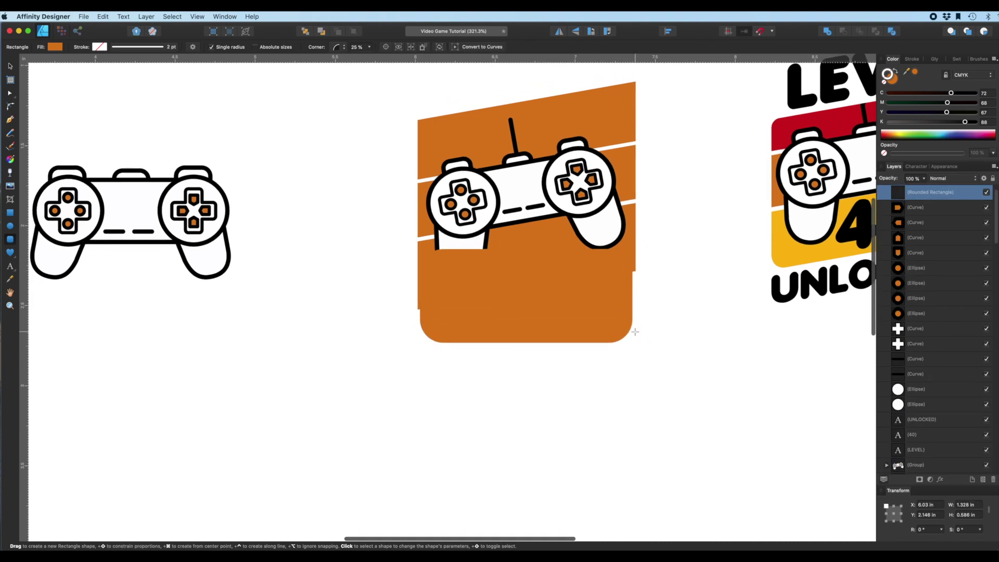
scroll(573, 317, "up", 3)
scroll(572, 318, "right", 2)
left_click(10, 66)
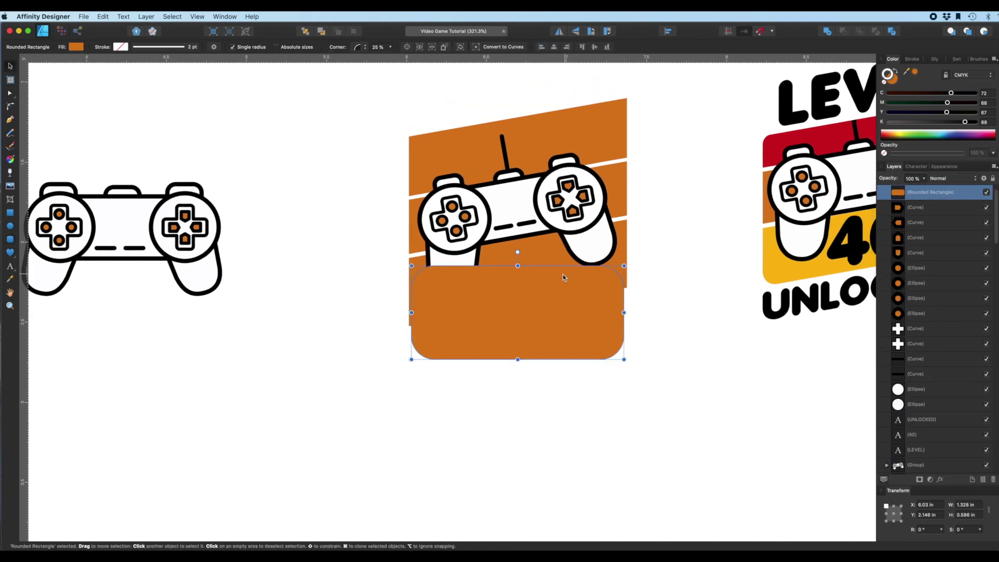
left_click_drag(551, 292, 553, 386)
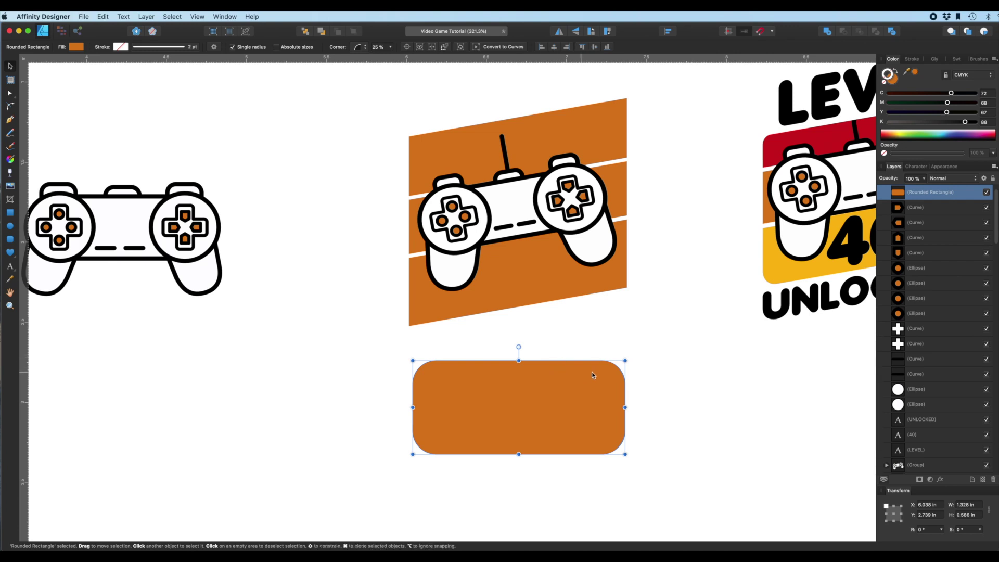
Step: Set the rounded rectangle's corners to 15% and rotate it 10°
left_click(390, 47)
left_click_drag(390, 58, 382, 57)
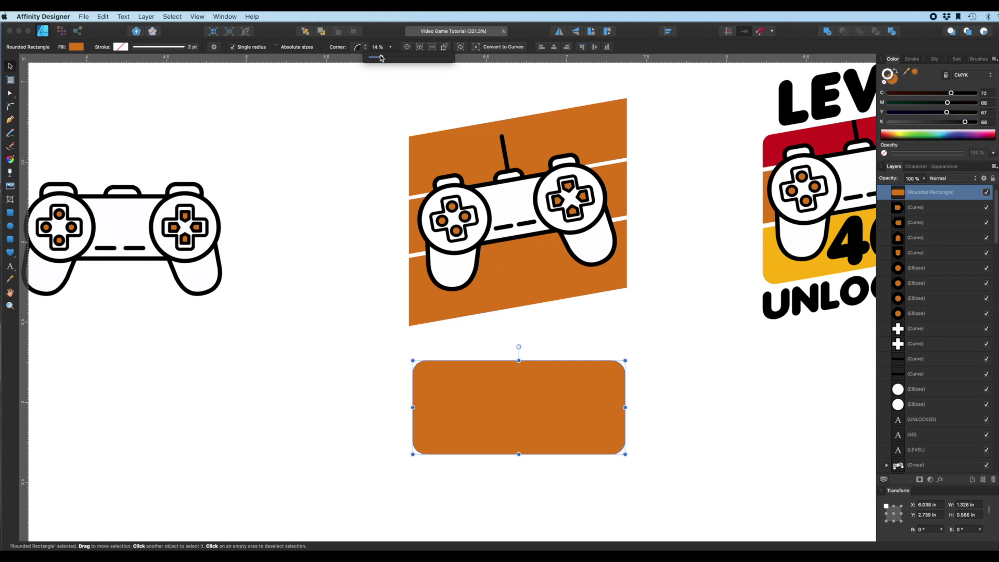
left_click_drag(381, 58, 382, 58)
left_click(10, 67)
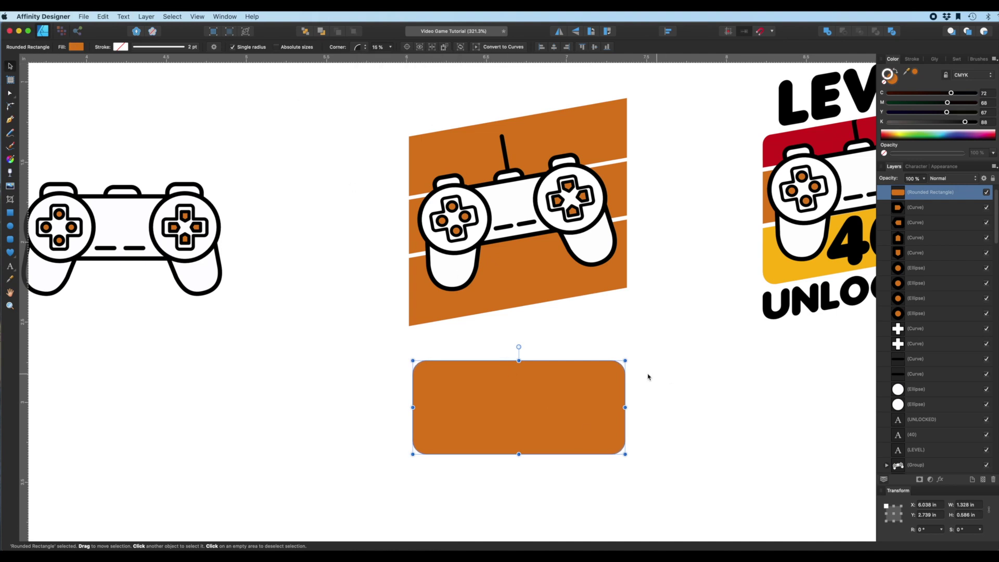
left_click_drag(589, 393, 606, 370)
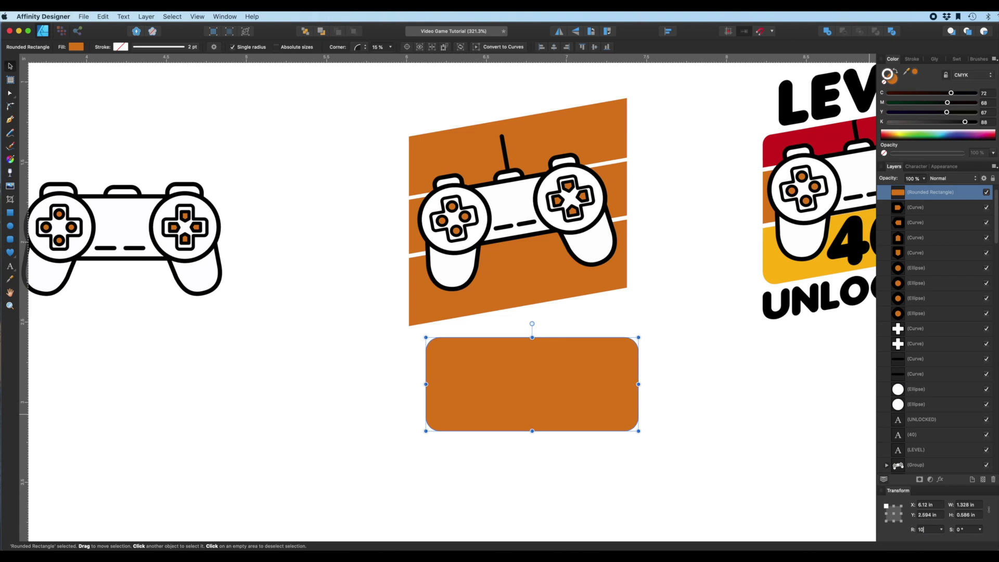
left_click(958, 529)
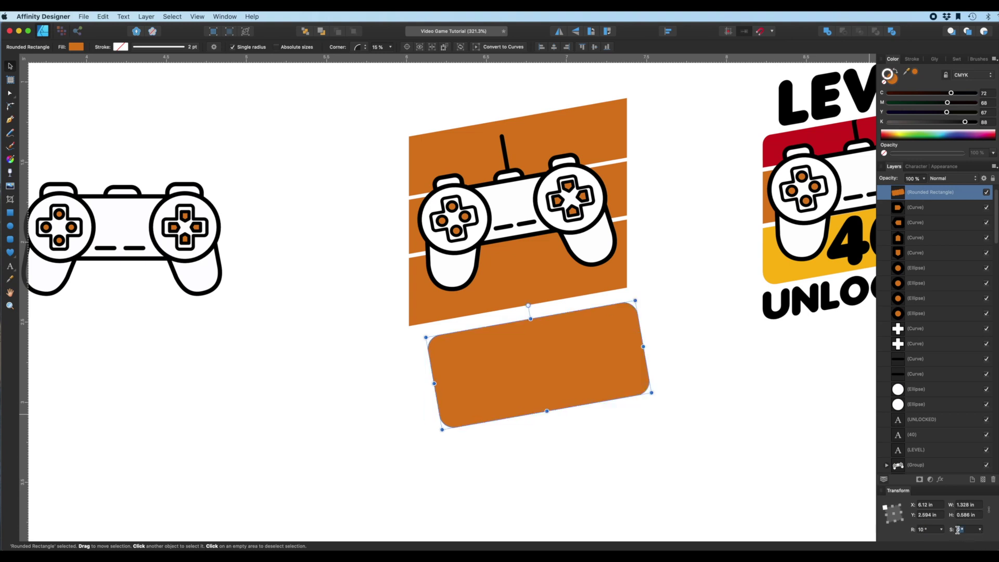
Step: Skew the rounded rectangle -10° and fit it over the panel bottom, slightly wider and shorter
type("-10")
key("Return")
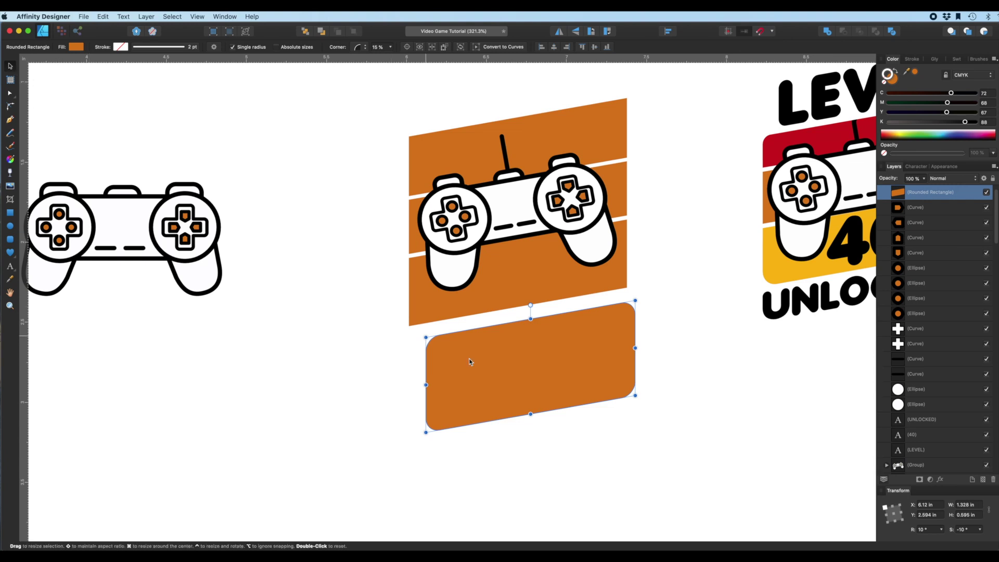
left_click_drag(512, 394, 494, 319)
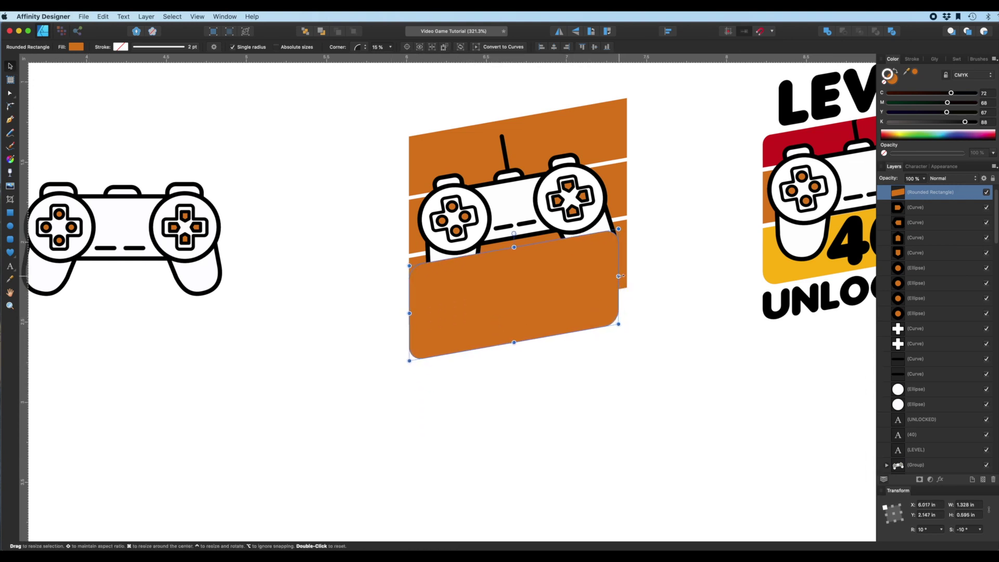
left_click_drag(619, 276, 629, 274)
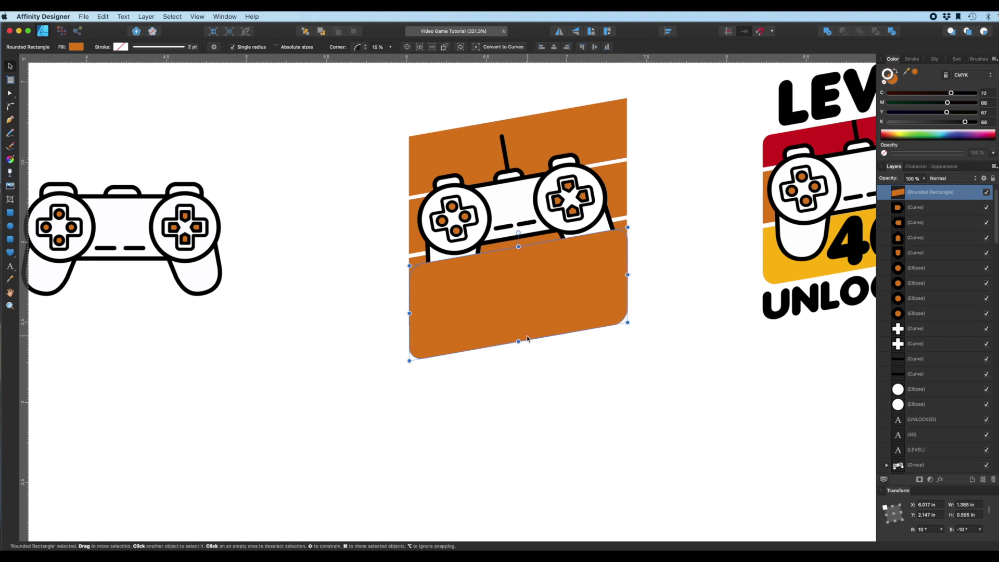
left_click_drag(519, 342, 518, 317)
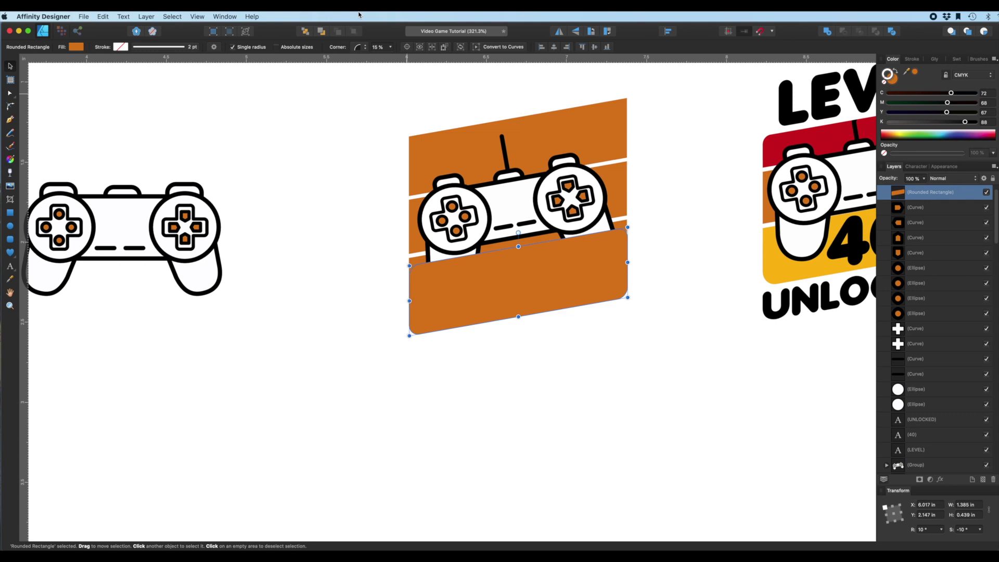
Step: Send the rounded rectangle to the back and nudge the orange stripe's bottom edge down
left_click(306, 32)
left_click(413, 260)
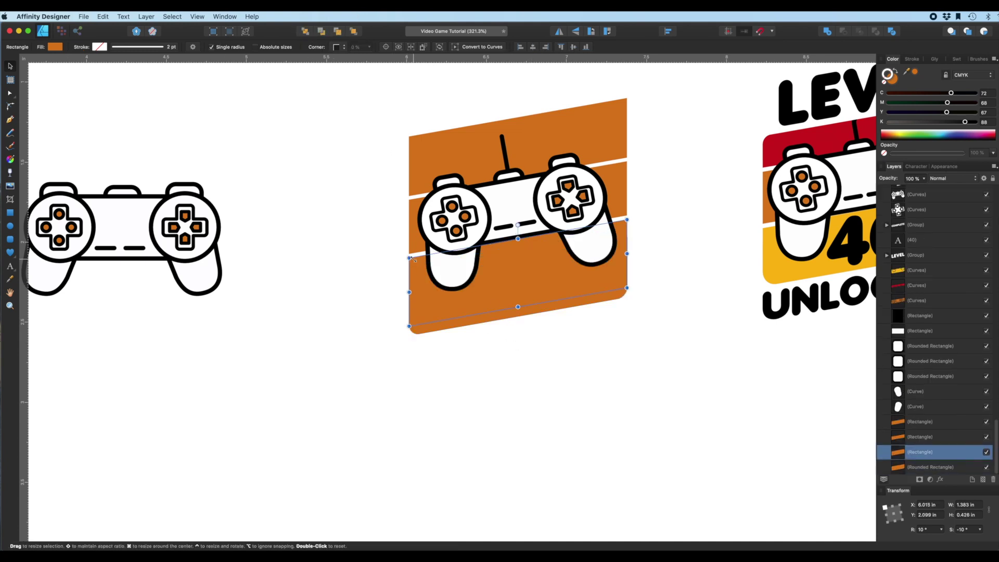
left_click_drag(517, 306, 517, 308)
left_click(512, 359)
Step: Nudge the bottom orange stripe slightly right and up, then select the rounded bottom piece
scroll(424, 365, "up", 6)
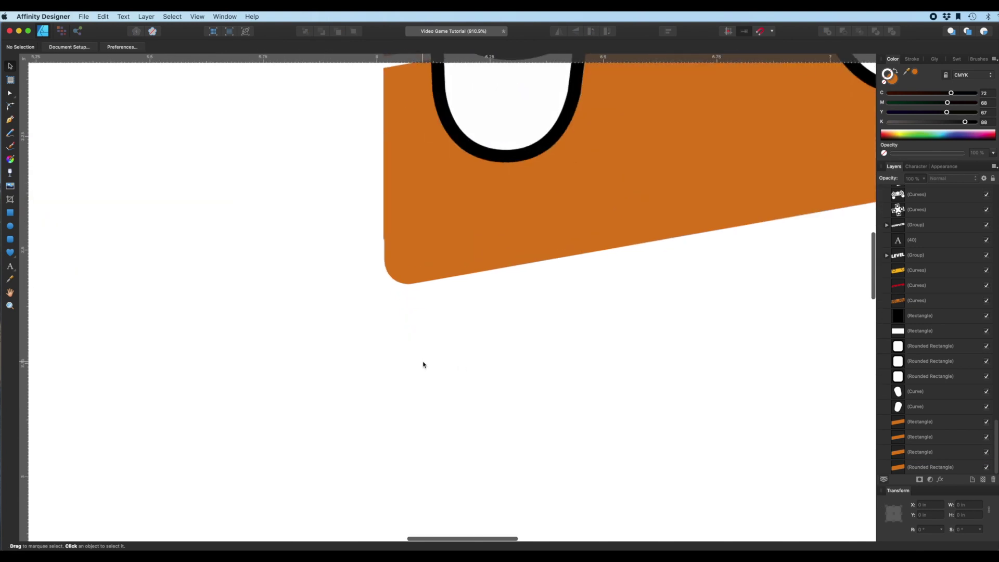
left_click(401, 289)
left_click_drag(402, 290, 403, 288)
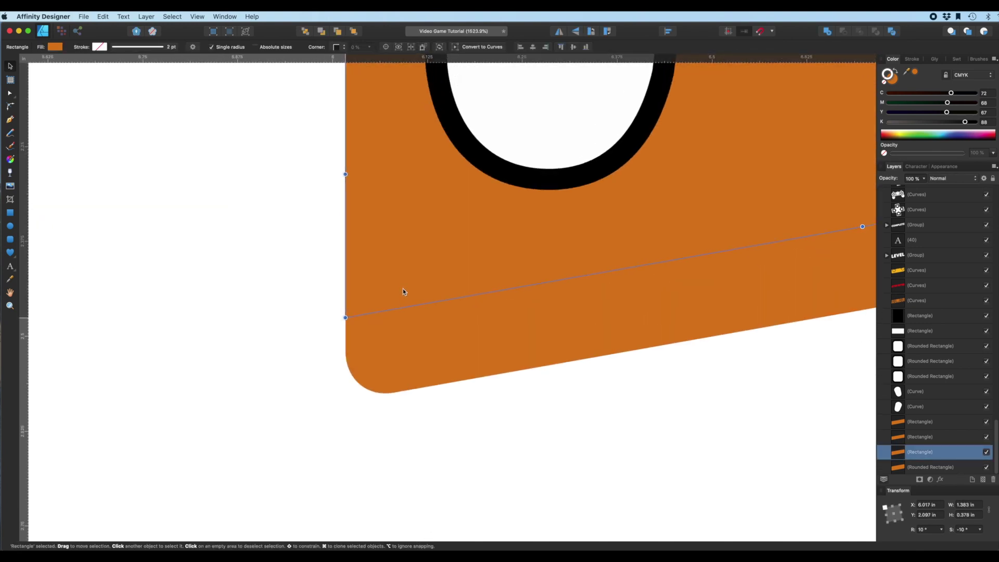
left_click(390, 345)
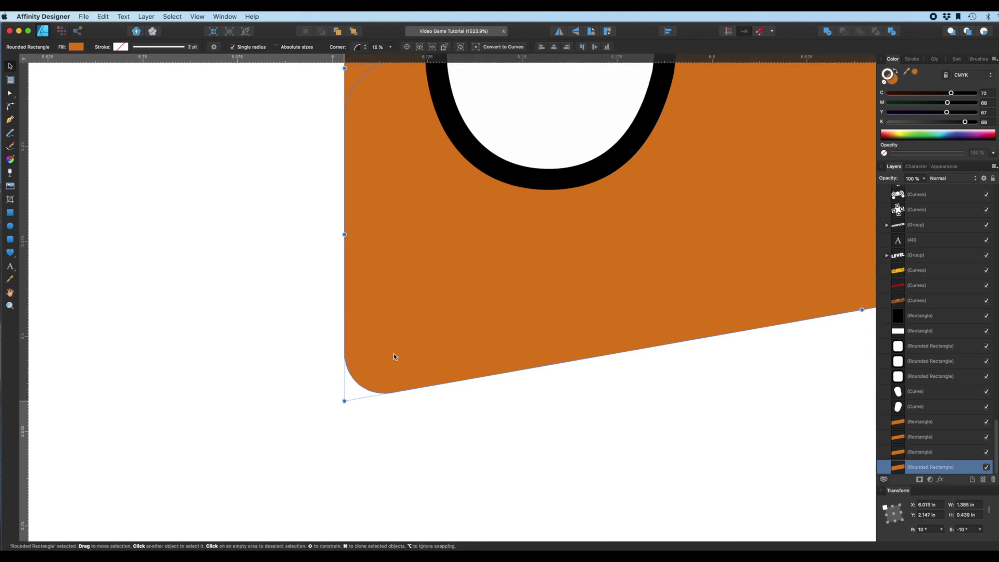
Step: Inspect the finished badge's rotated orange rectangle and the rounded rectangle beneath it
scroll(657, 473, "right", 10)
scroll(657, 471, "right", 10)
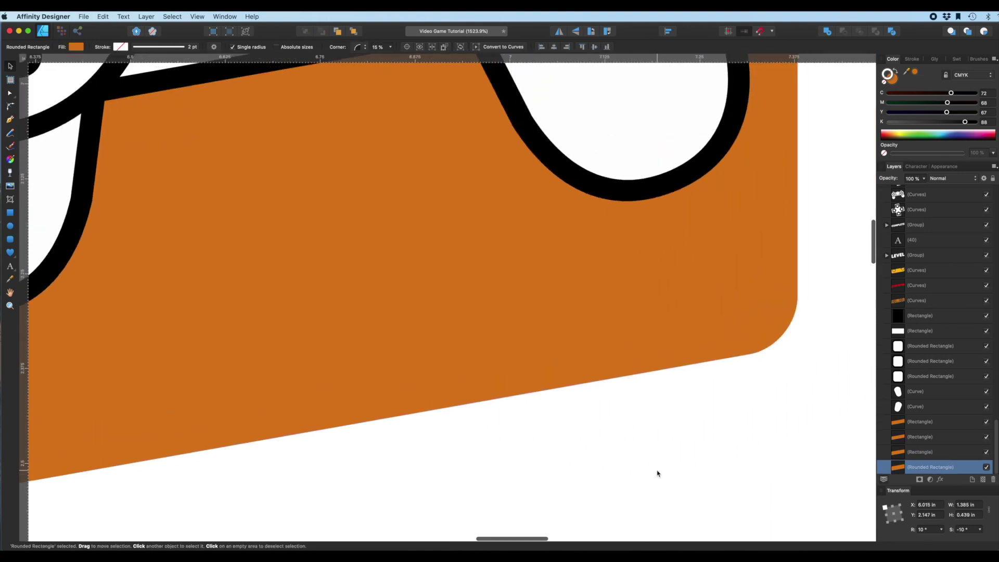
scroll(656, 472, "up", 5)
left_click(676, 405)
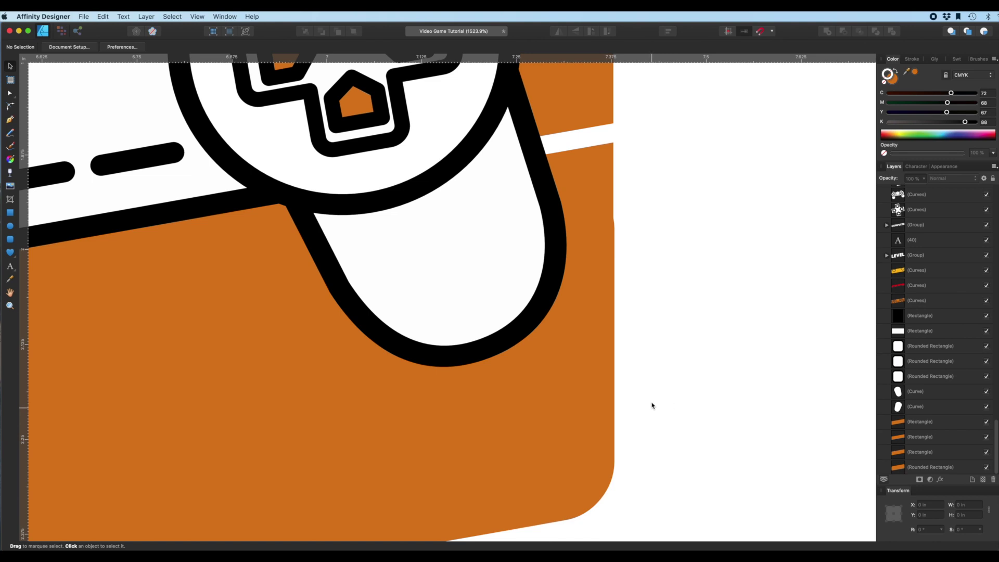
left_click(608, 345)
left_click(614, 346)
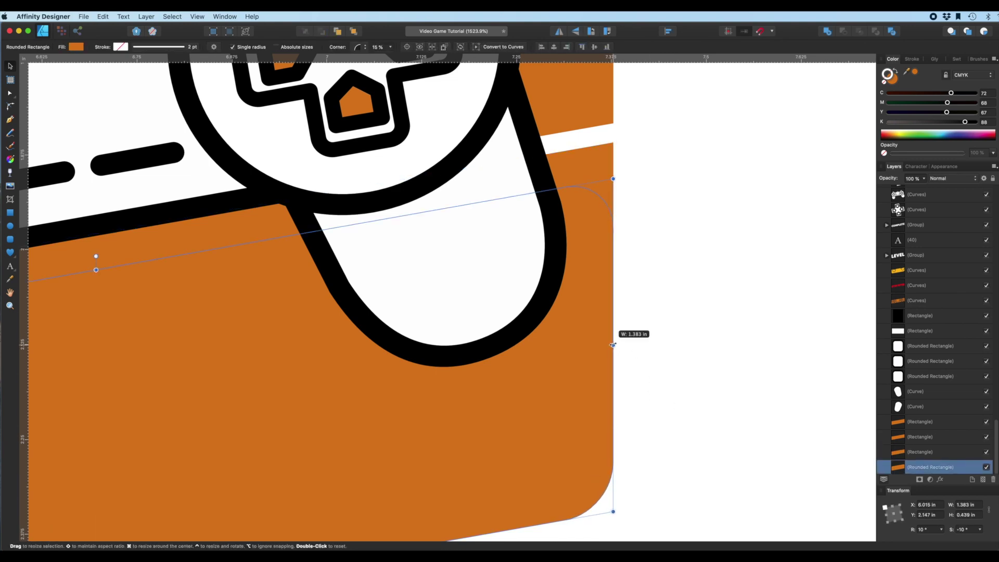
left_click(670, 348)
Step: Select the middle badge's lower rectangle and rounded piece and sample the finished badge's yellow as fill
scroll(669, 348, "down", 5)
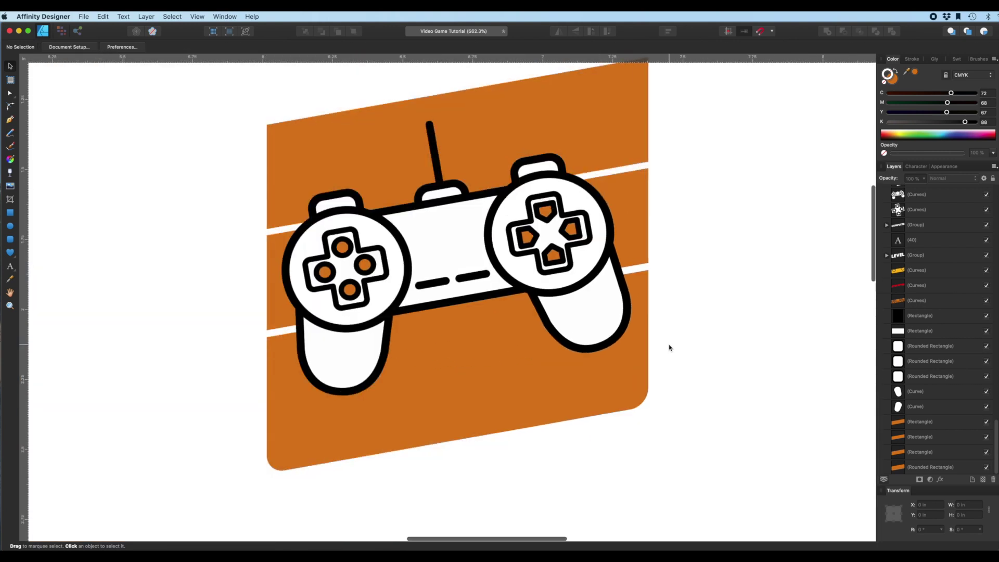
scroll(670, 347, "down", 3)
left_click(577, 335)
left_click(625, 379, "shift")
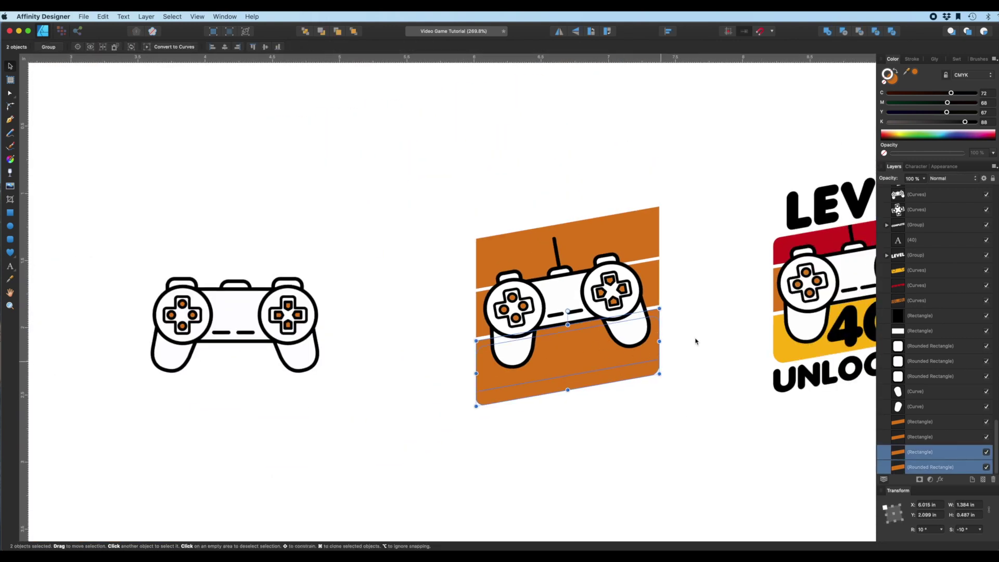
left_click(903, 82)
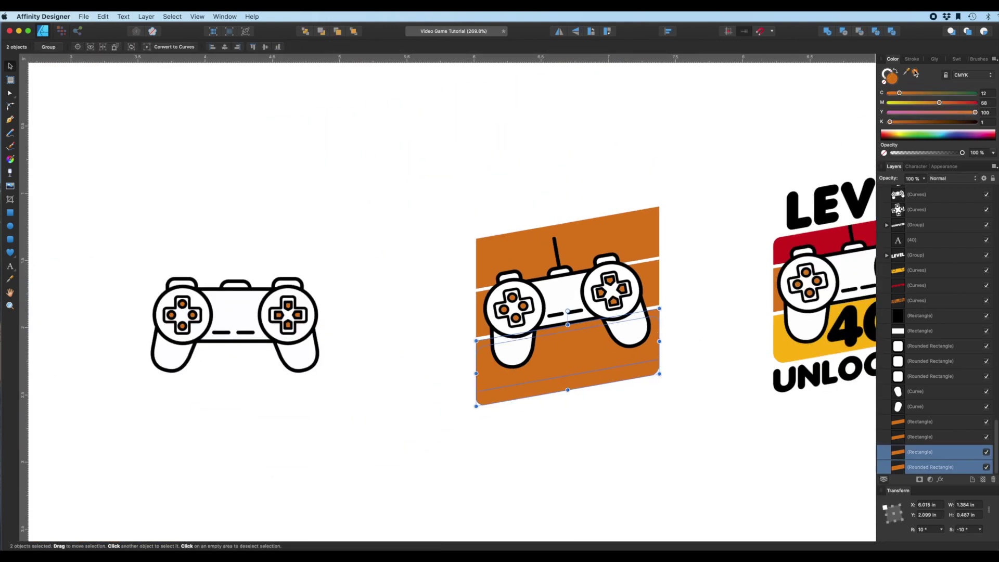
left_click_drag(916, 73, 855, 281)
Step: Fill the lower stripe and rounded piece yellow and raise both bottom edges slightly
left_click(915, 74)
left_click(647, 408)
scroll(647, 409, "right", 3)
scroll(647, 409, "up", 1)
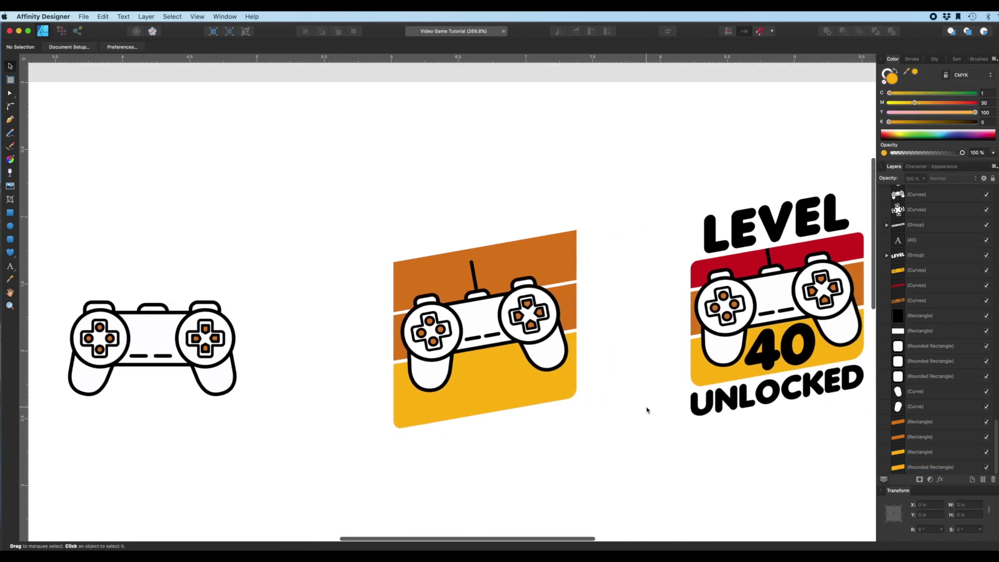
left_click(513, 413)
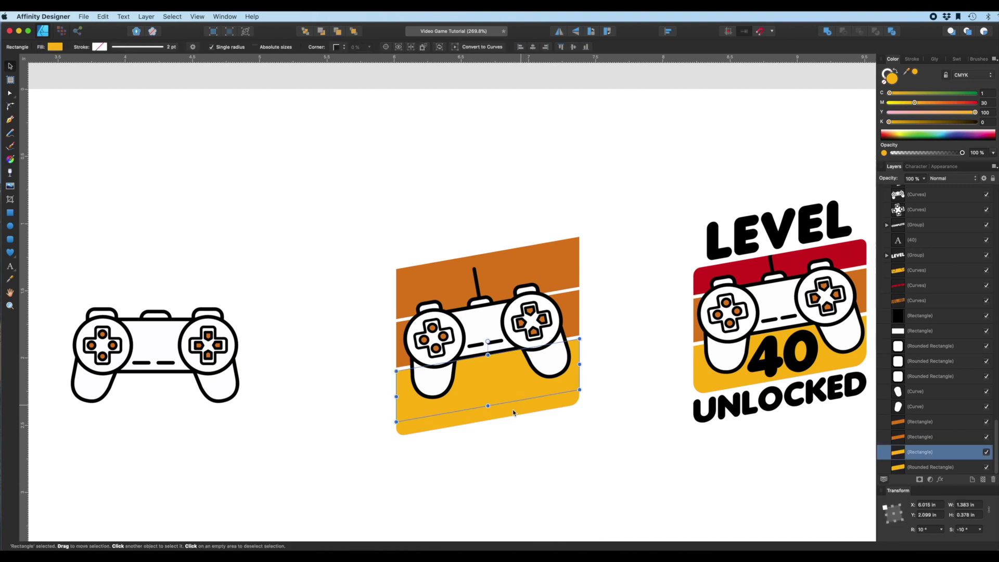
left_click(485, 417)
left_click_drag(487, 417, 487, 409)
left_click(504, 355)
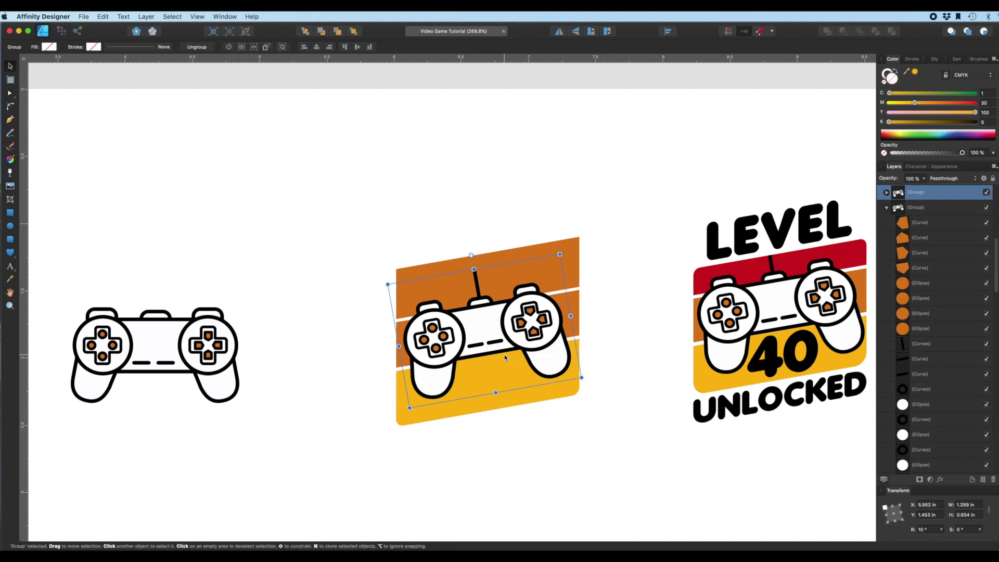
left_click(401, 376)
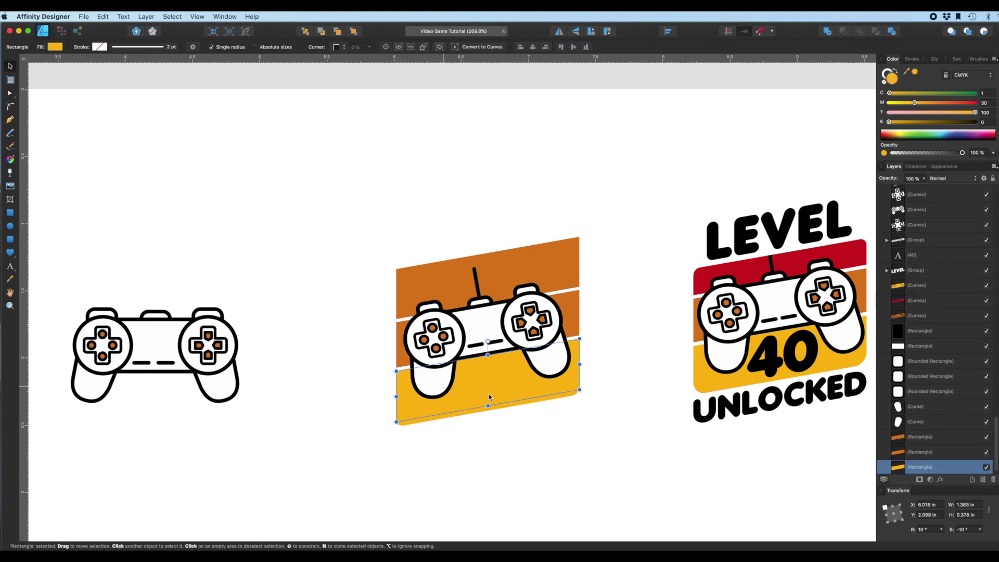
left_click_drag(488, 403, 492, 396)
left_click(527, 440)
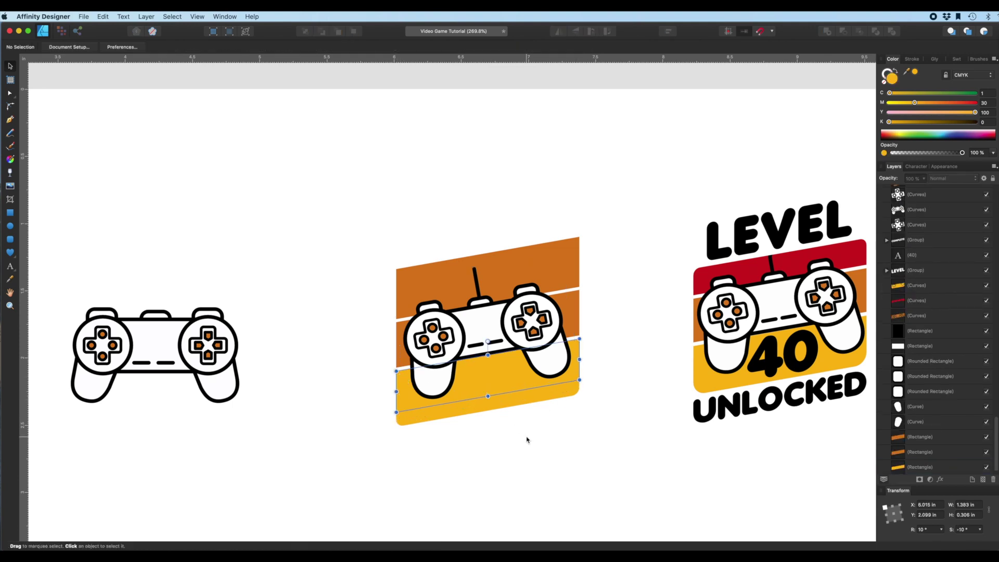
Step: Sample the finished badge's orange for the middle band, then its red for the top band
left_click(573, 308)
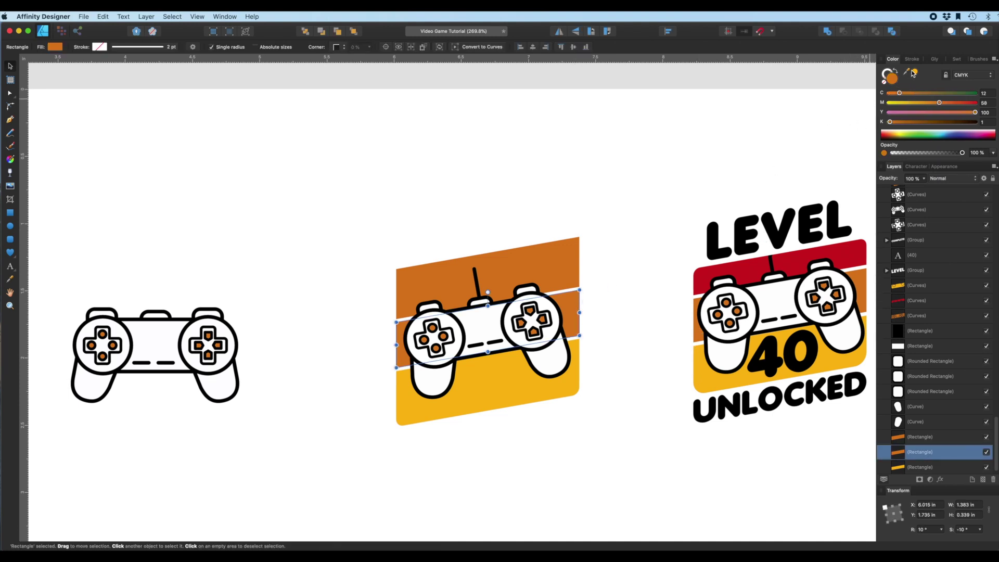
left_click_drag(913, 73, 701, 336)
key("alt+bracketright")
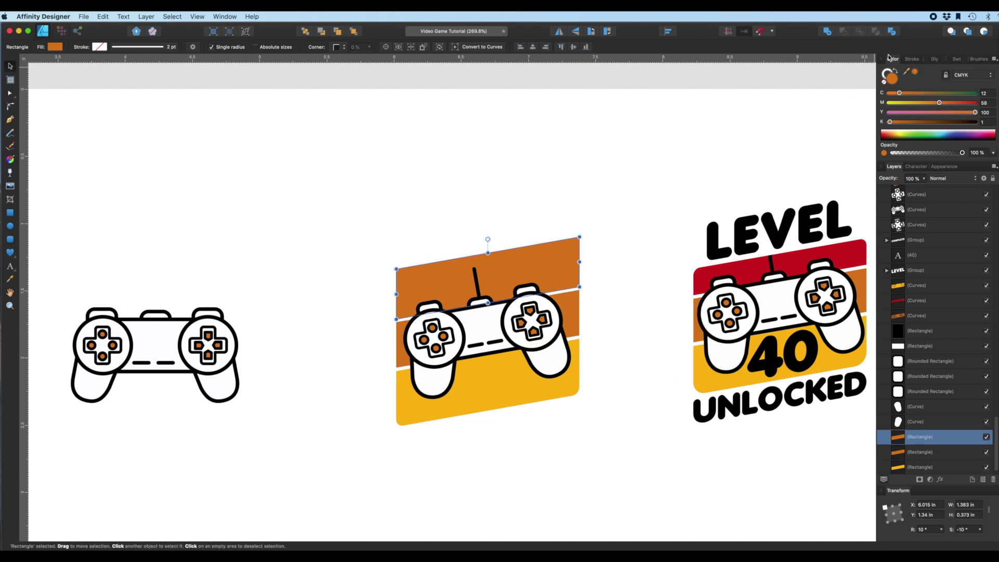
left_click_drag(916, 72, 757, 262)
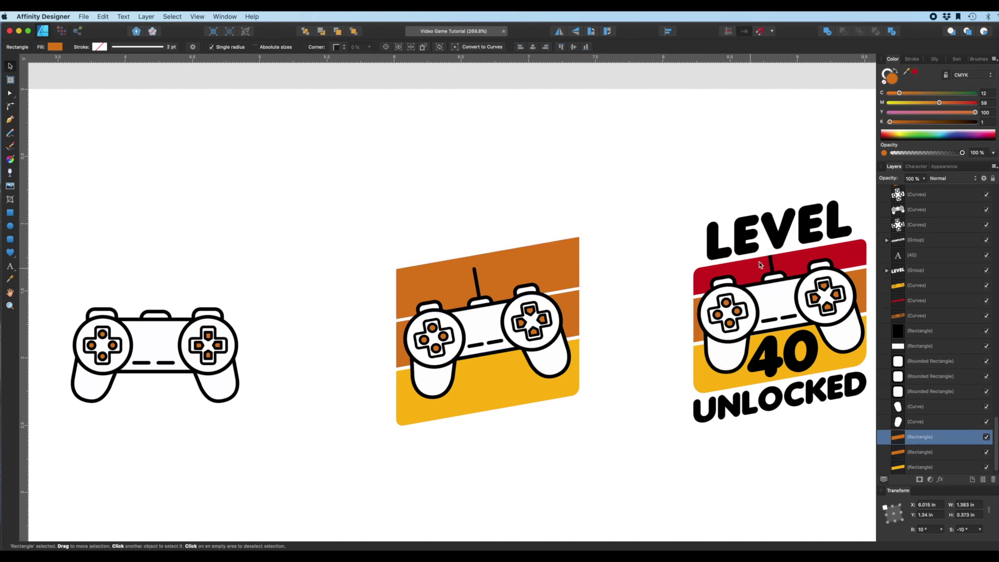
Step: Fill the top band red and move the rounded piece up behind it
left_click(915, 73)
left_click(510, 162)
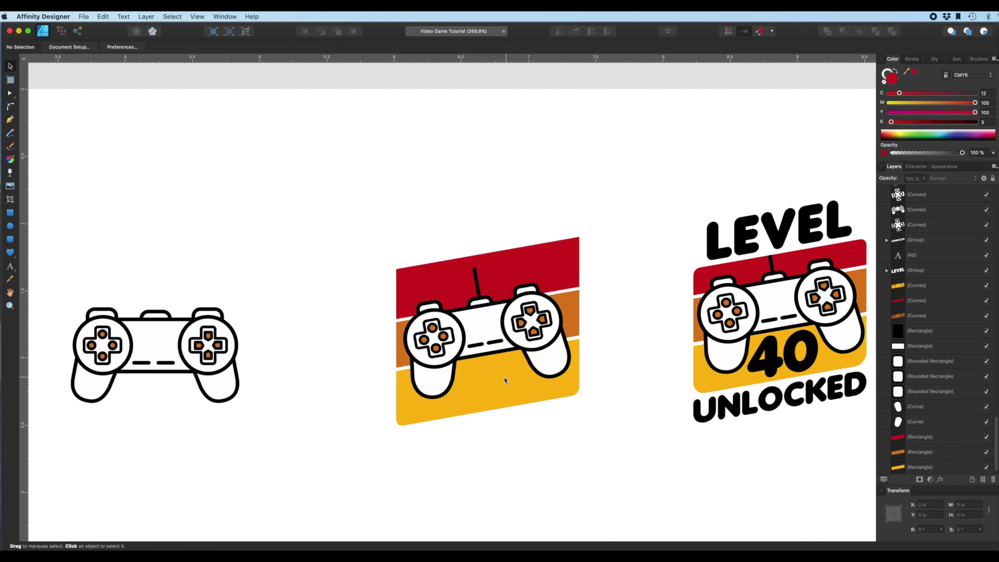
left_click(506, 395)
left_click_drag(506, 403, 488, 296)
Step: Lower the red band's top edge and recolour the rounded cap above it red
left_click(488, 270)
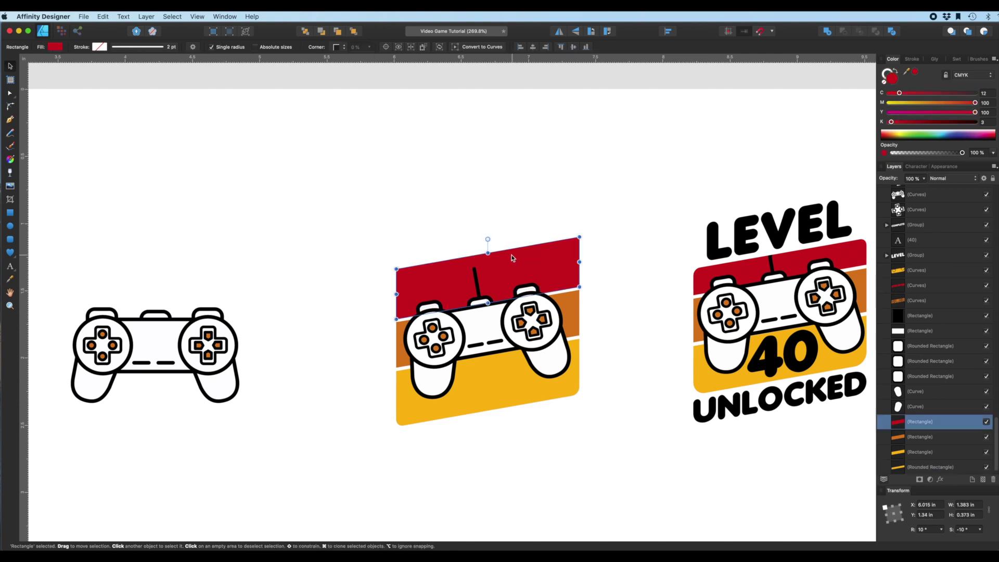
left_click_drag(488, 252, 488, 278)
left_click(524, 268)
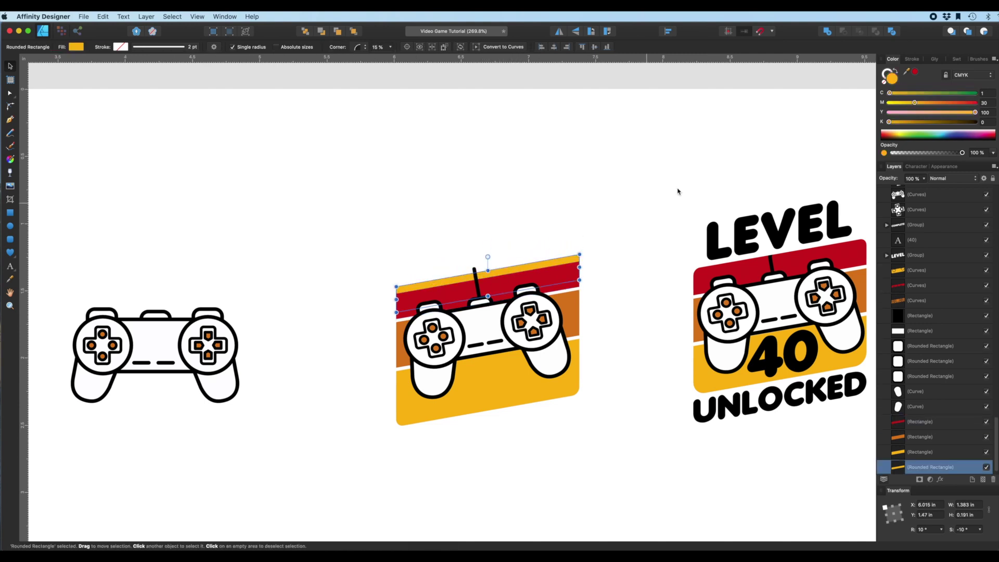
left_click(917, 72)
left_click(564, 140)
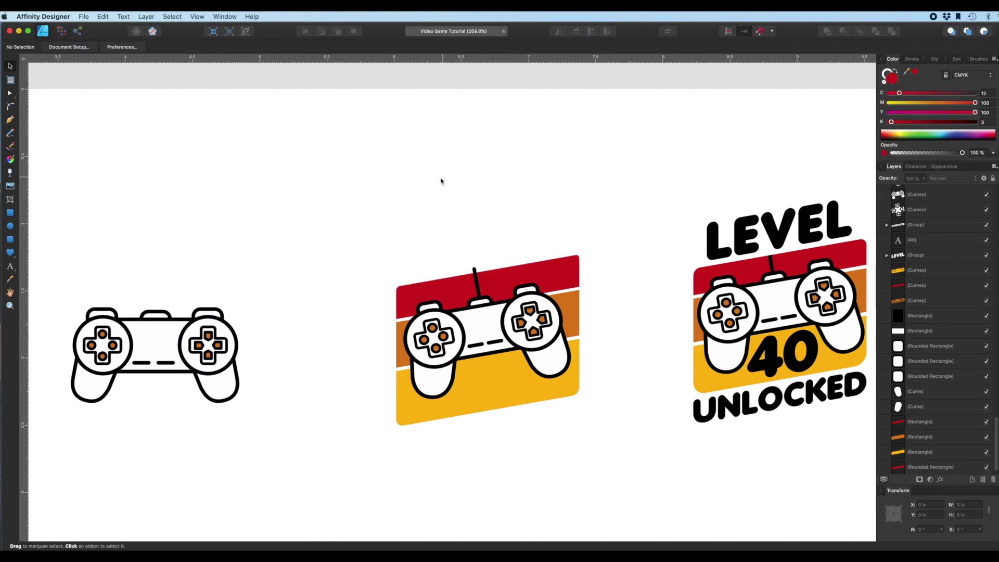
scroll(441, 181, "down", 2)
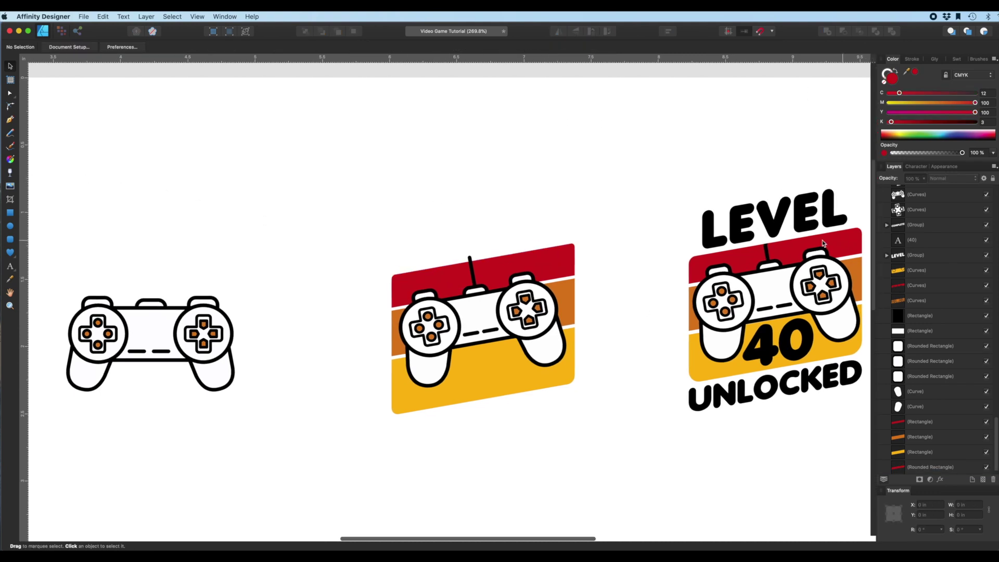
Step: Create an artistic text object reading 'Level' above the middle badge
scroll(531, 210, "up", 3)
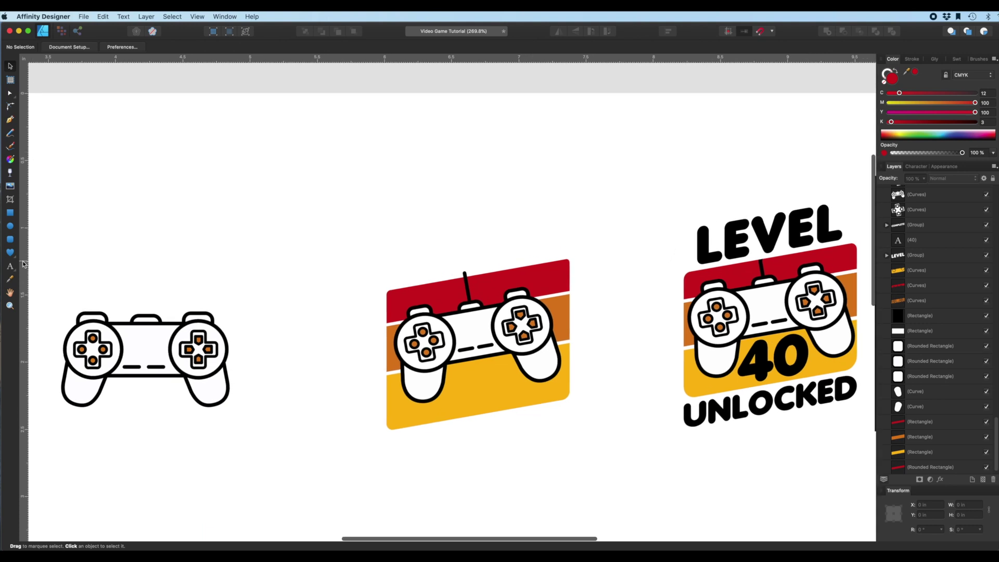
left_click(10, 266)
left_click(421, 240)
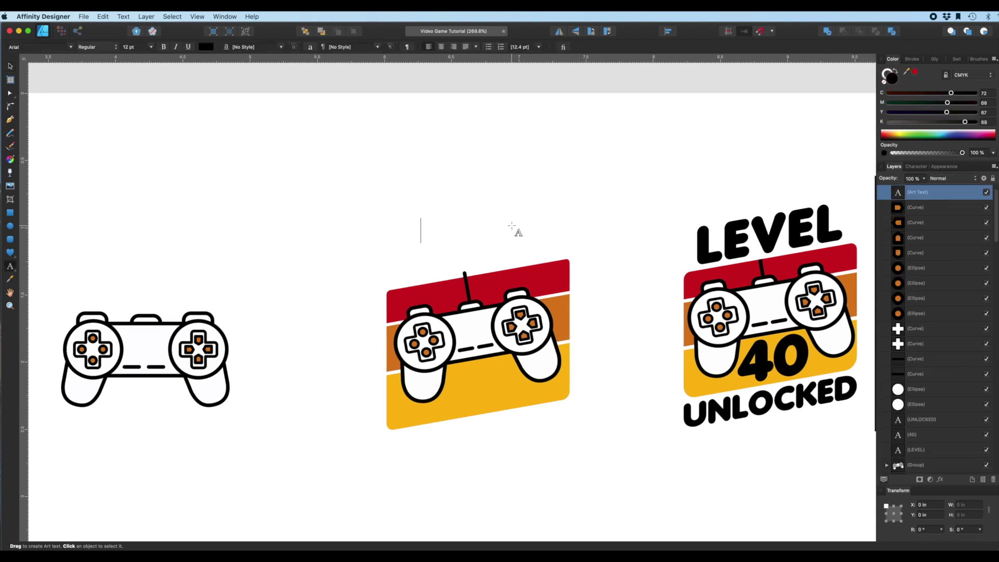
type("Level")
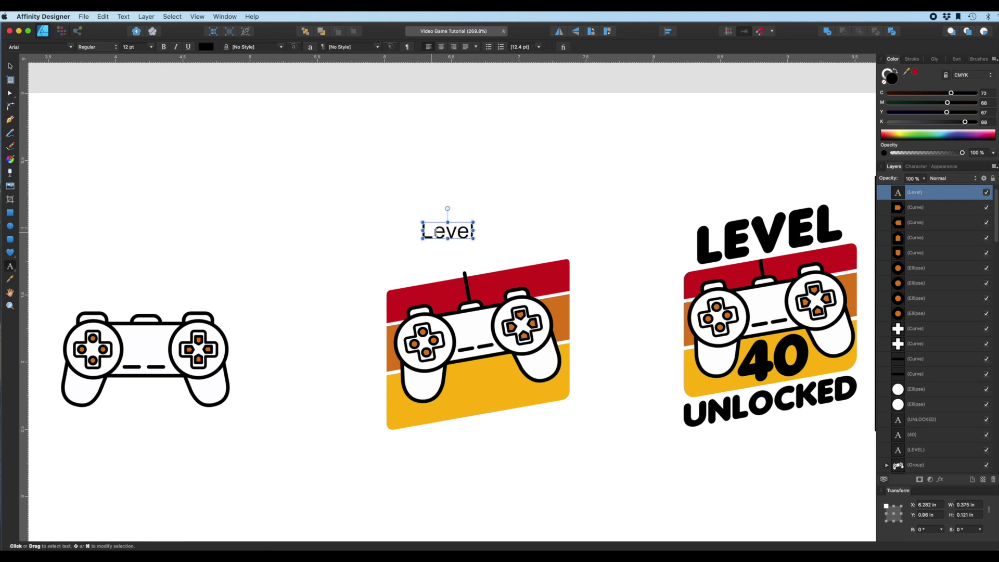
Step: Set the Level text's font to Valken from the favourite fonts list
key("super+a")
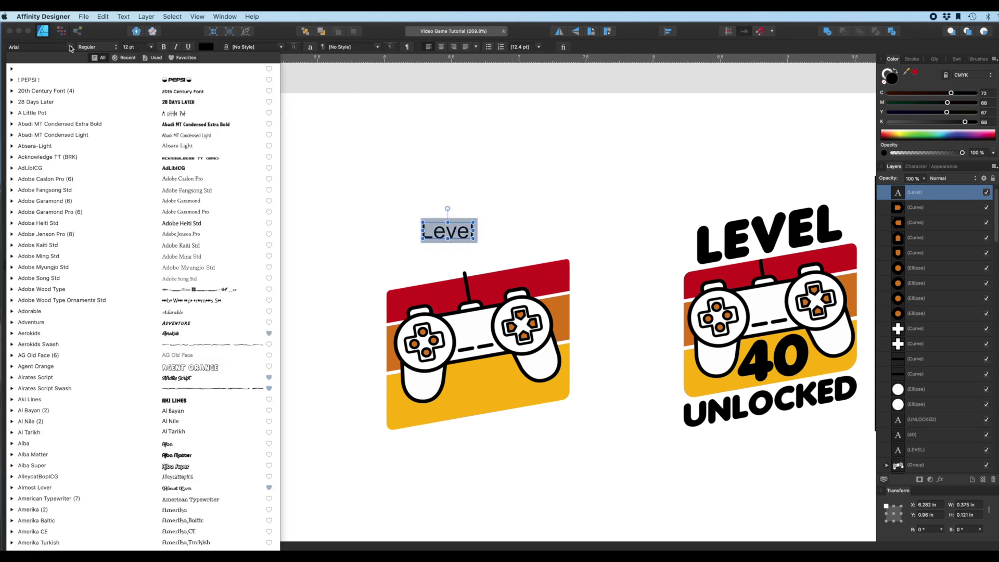
left_click(183, 57)
left_click(197, 287)
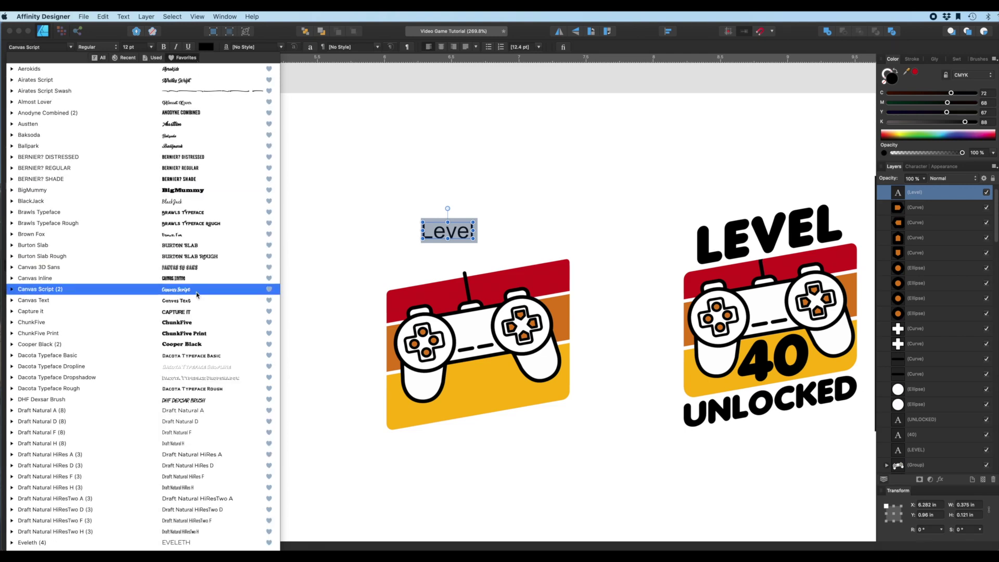
scroll(197, 295, "down", 8)
scroll(197, 295, "down", 5)
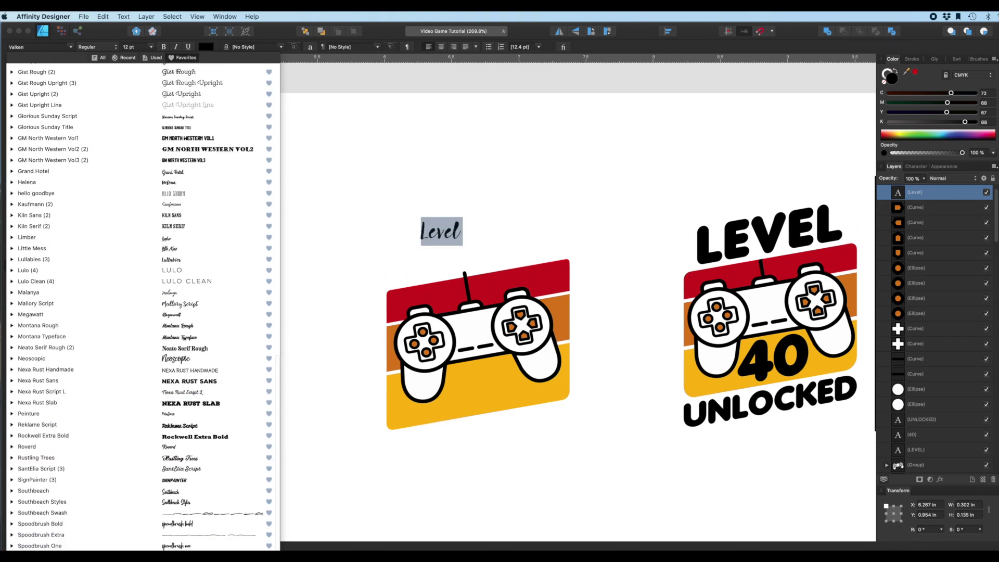
key("Up")
key("Return")
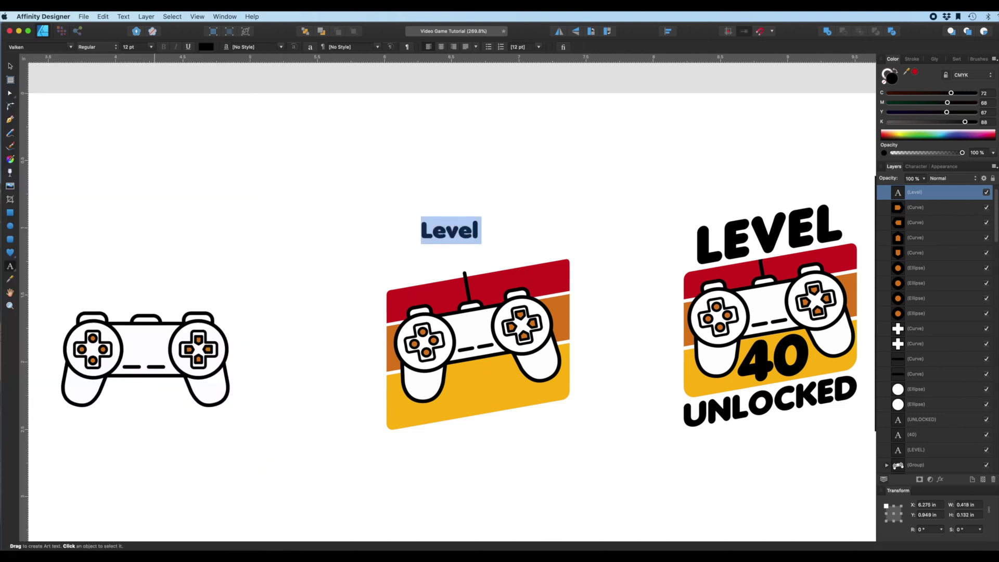
Step: Retype the text in capitals as 'LEVEL' and finish editing
left_click_drag(430, 223, 531, 227)
left_click(474, 228)
type("EVEL")
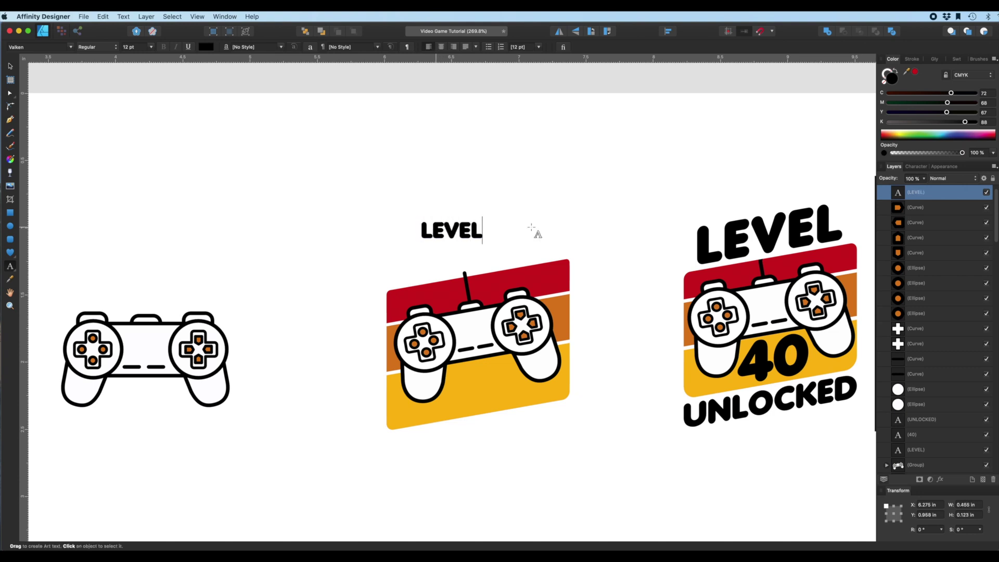
key("Escape")
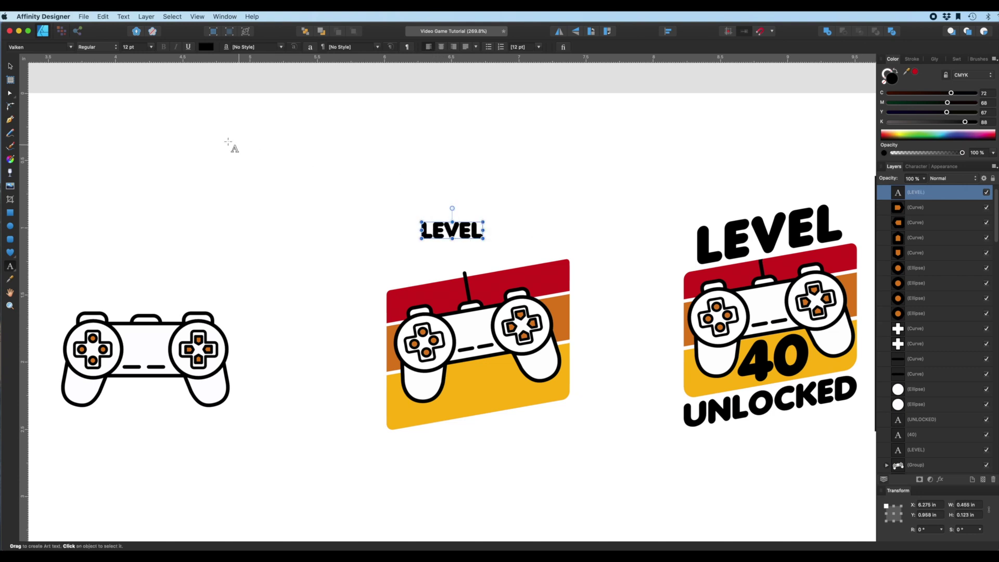
left_click(10, 67)
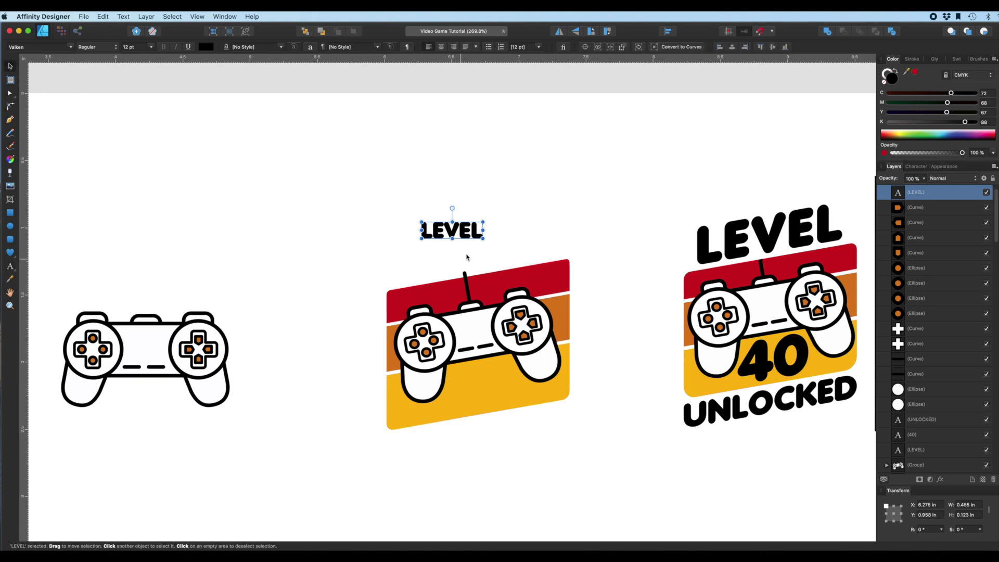
Step: Enlarge LEVEL to about 24 pt and give it a 10° rotation and -10° shear
left_click_drag(483, 238, 546, 256)
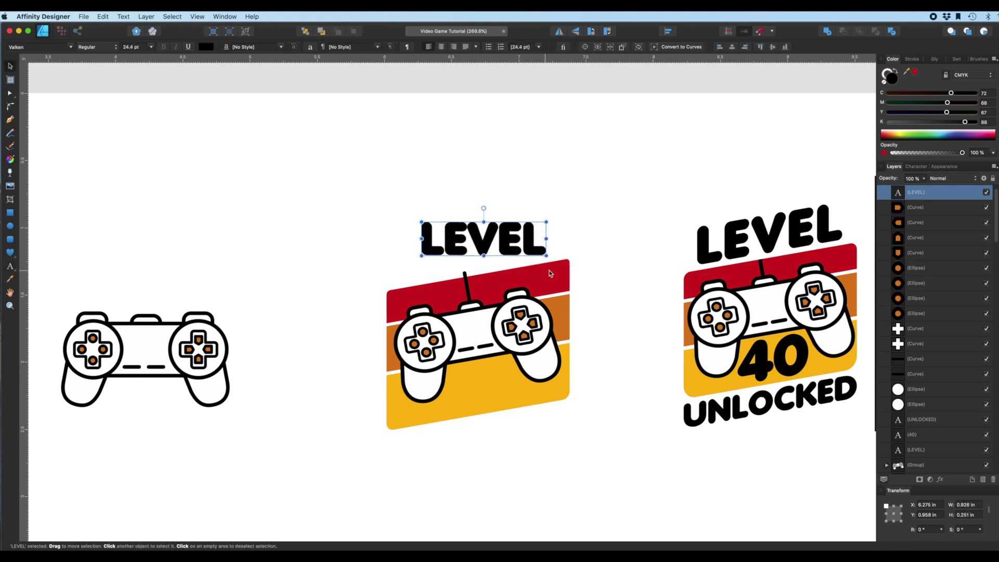
left_click(920, 530)
key("Return")
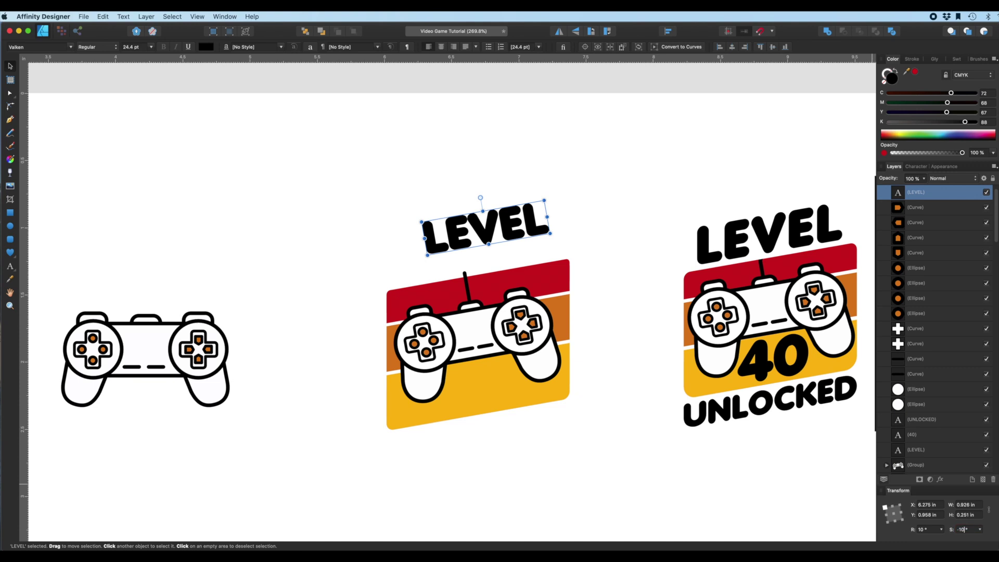
type("-10")
key("Return")
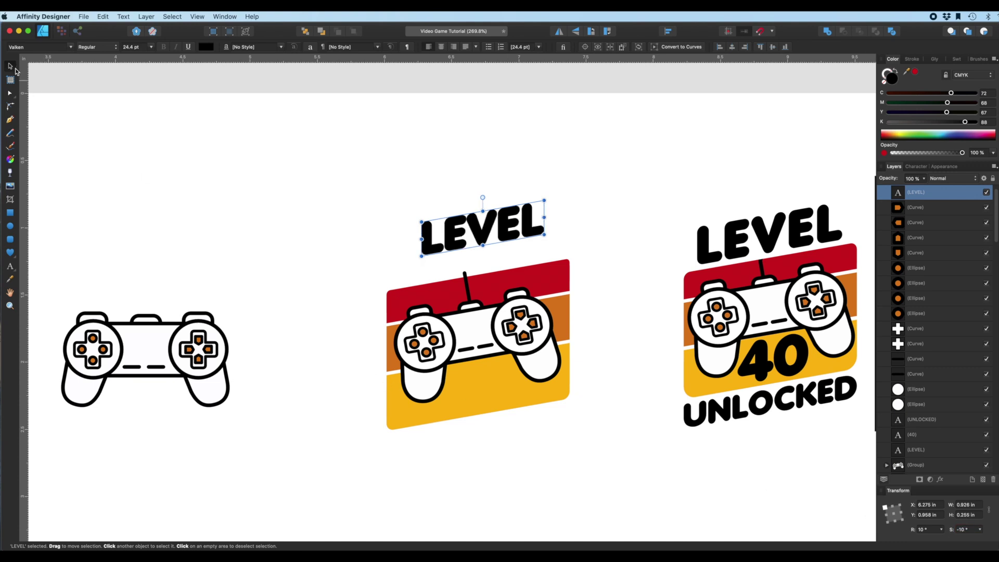
Step: Enlarge LEVEL further above the stripes and drag a copy below the badge
left_click_drag(493, 221, 457, 225)
left_click_drag(507, 205, 572, 176)
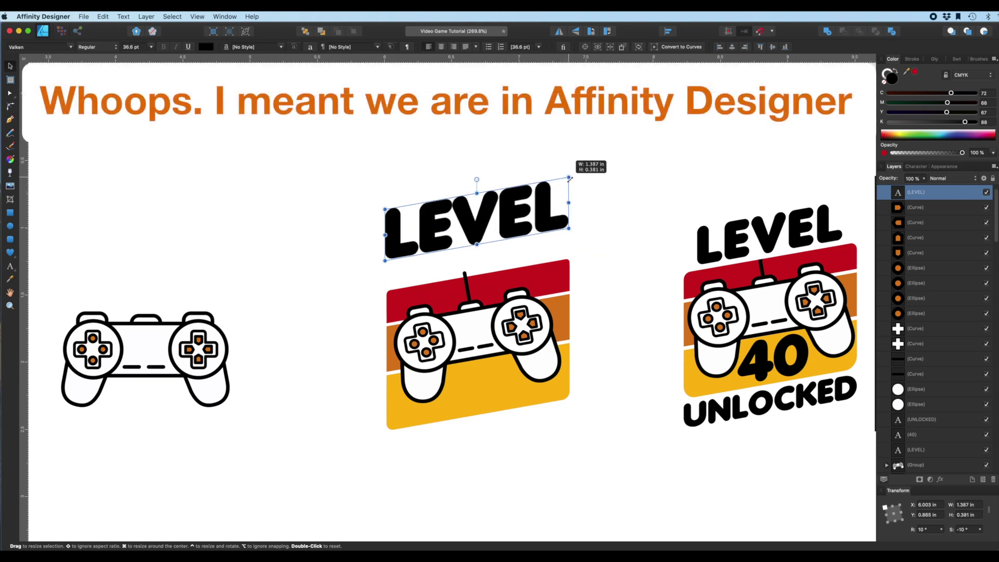
mouse_move(538, 209)
left_mouse_down()
mouse_move(543, 233)
mouse_move(565, 247)
mouse_move(533, 254)
mouse_move(534, 458)
left_mouse_up()
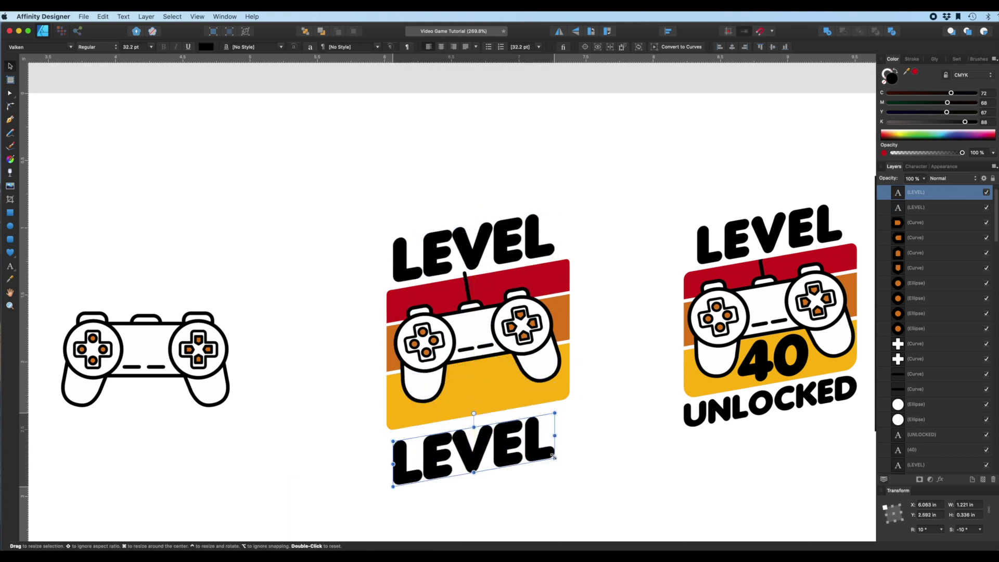
Step: Retype the lower copy as 'UNLOCKED' and shrink it to fit under the badge
double_click(534, 449)
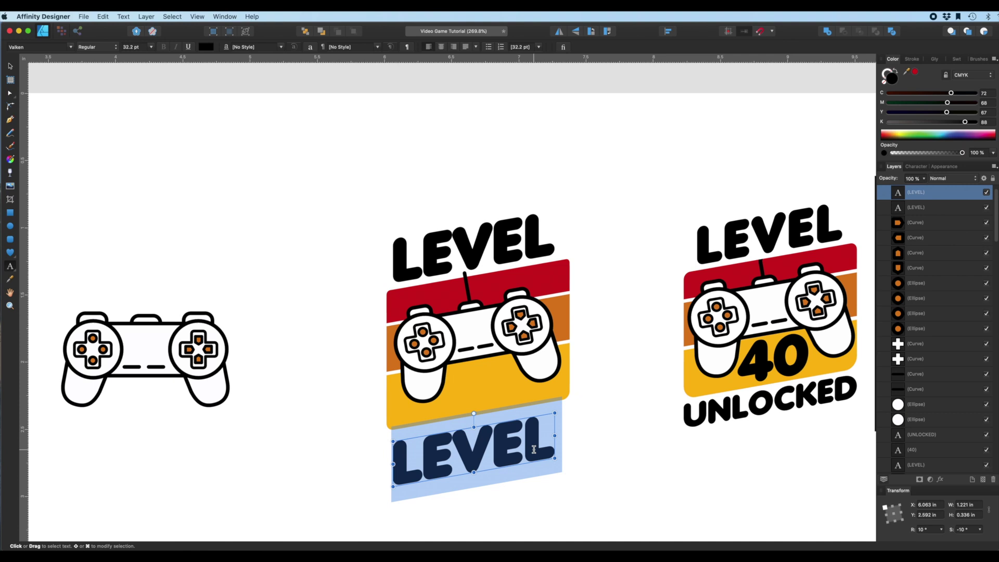
type("UNC")
key("BackSpace")
type("L")
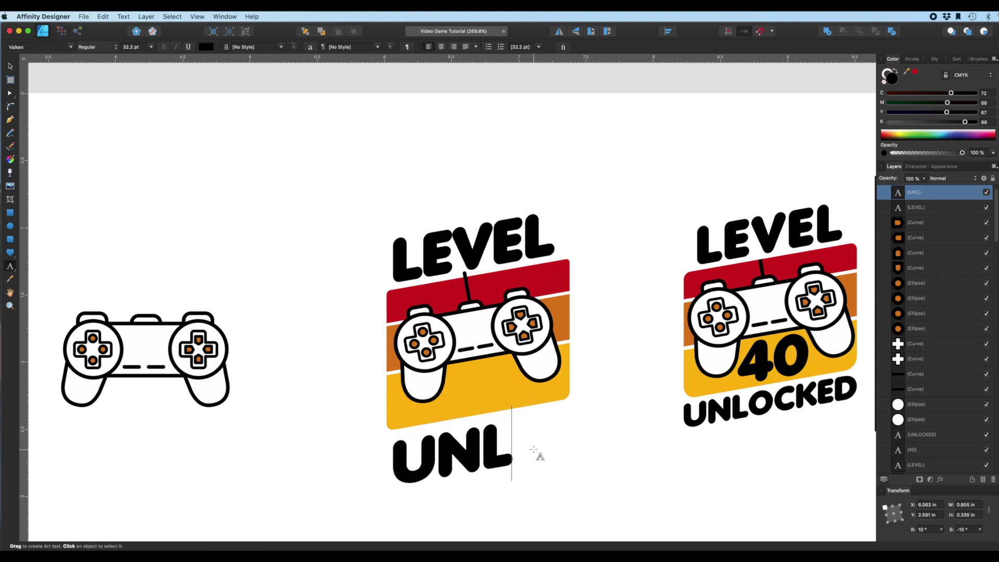
type("OCKED")
key("Escape")
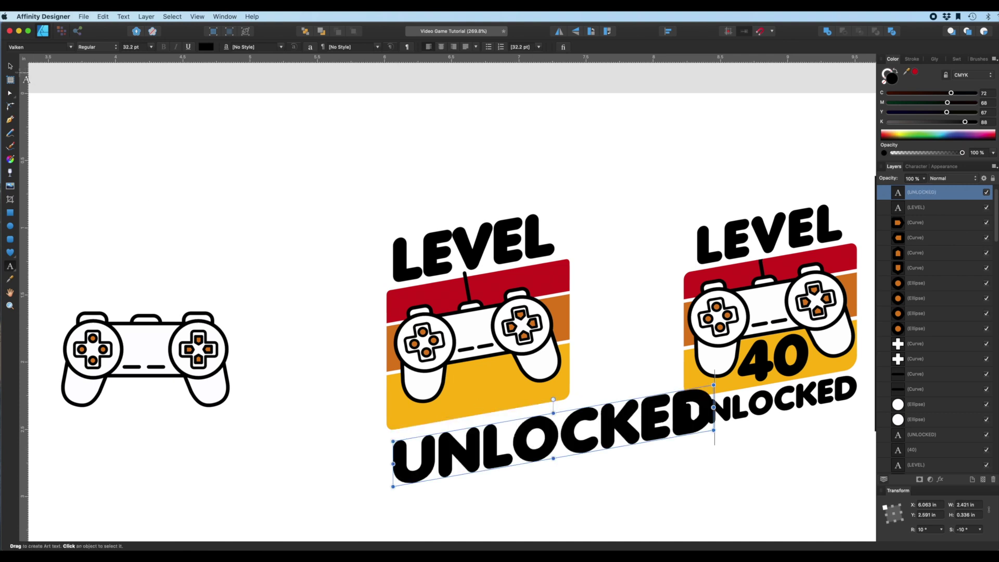
key("v")
left_click_drag(714, 431, 498, 383)
Step: Duplicate UNLOCKED onto the yellow band, retype it as '40' and enlarge it to about 27.6 pt
key("super+j")
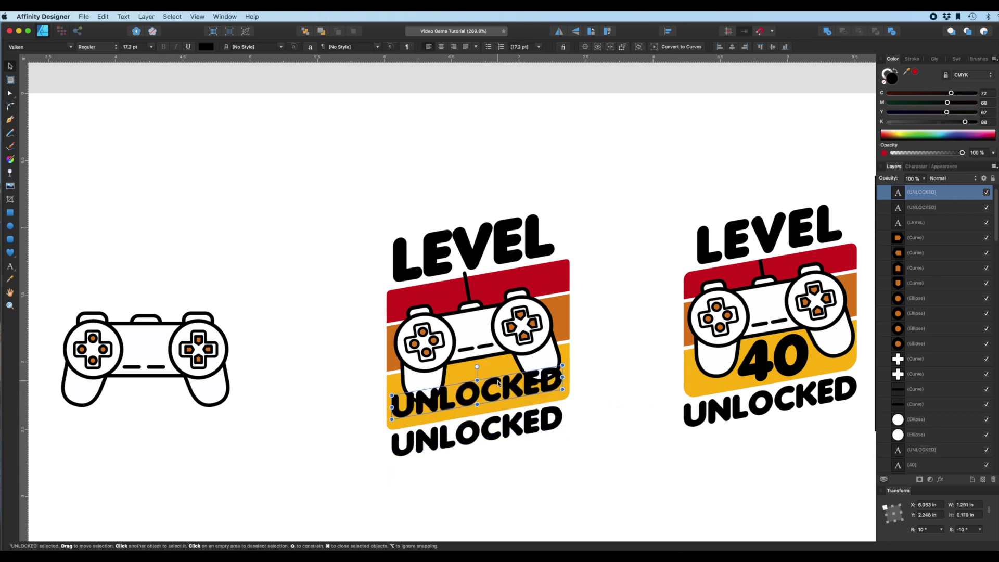
double_click(498, 383)
type("40")
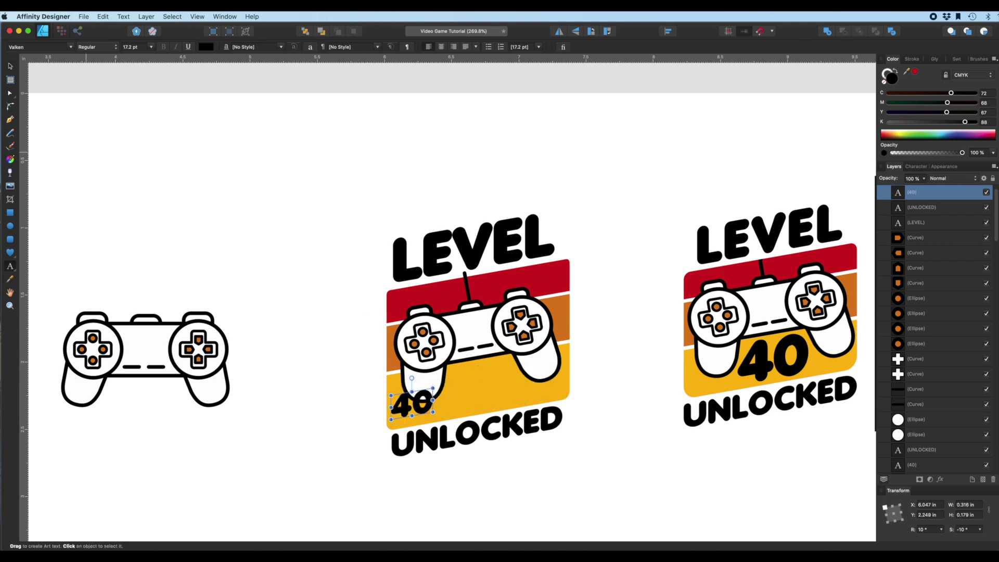
key("Escape")
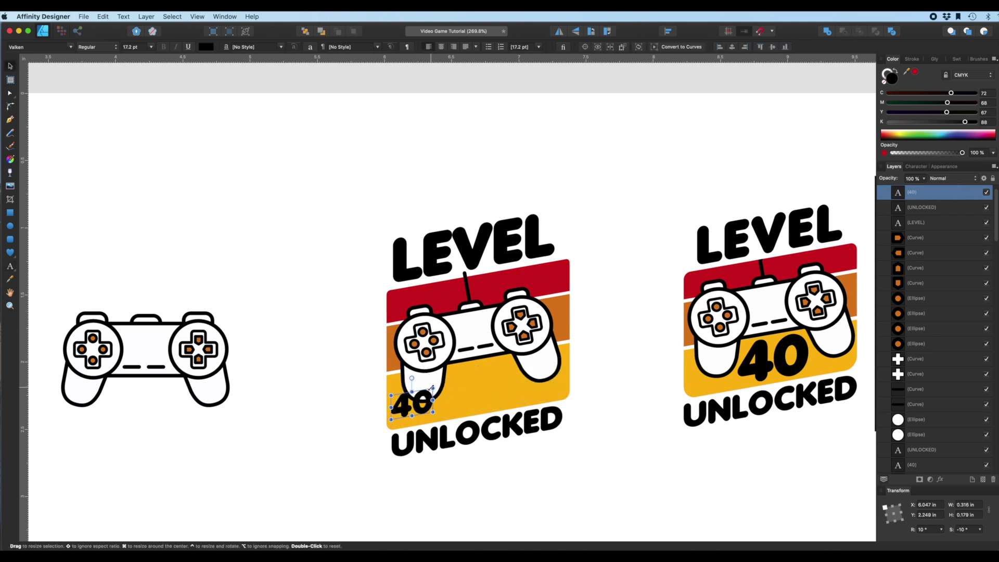
left_click_drag(433, 388, 506, 386)
left_click(470, 235)
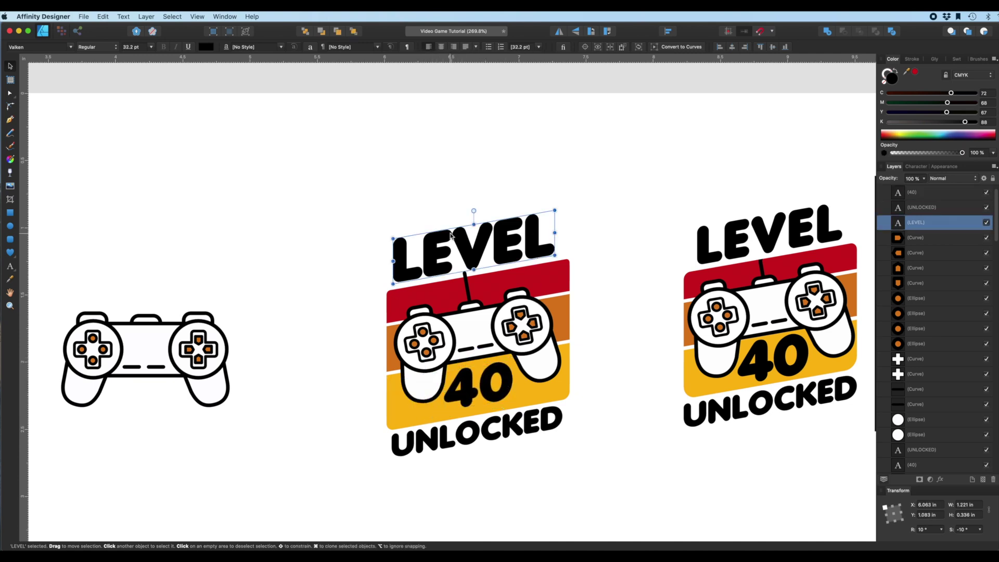
Step: Lower the top node of the controller's antenna line so it ends beneath LEVEL
left_click(624, 215)
scroll(476, 285, "up", 3)
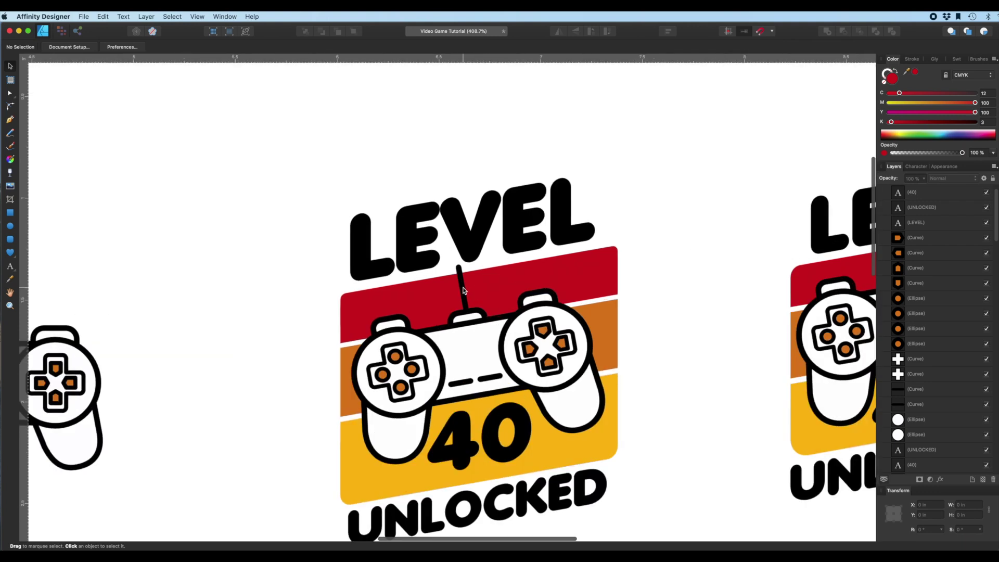
left_click(461, 289)
double_click(462, 289)
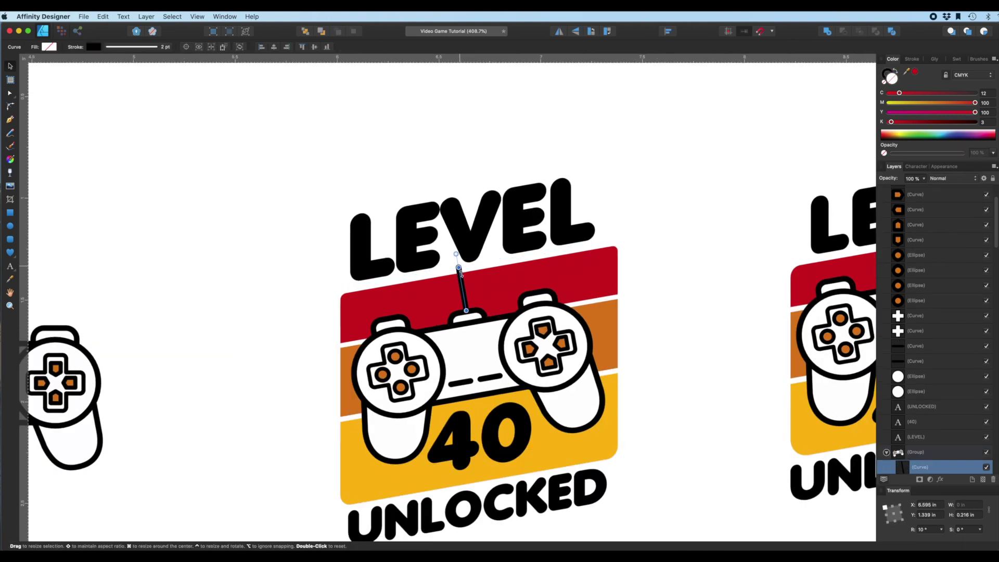
left_click_drag(460, 272, 460, 275)
scroll(464, 275, "up", 6)
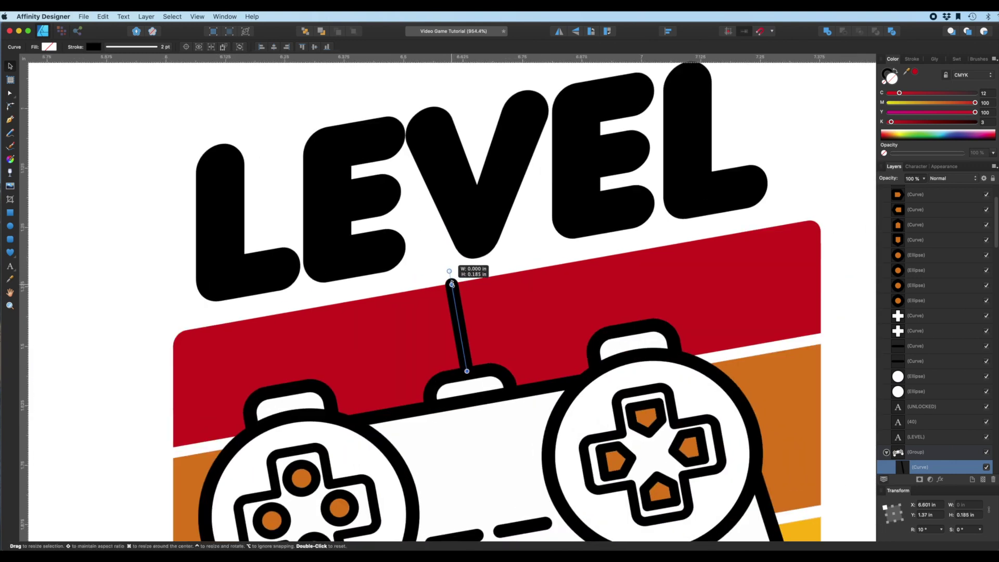
left_click(503, 257)
scroll(502, 265, "down", 10)
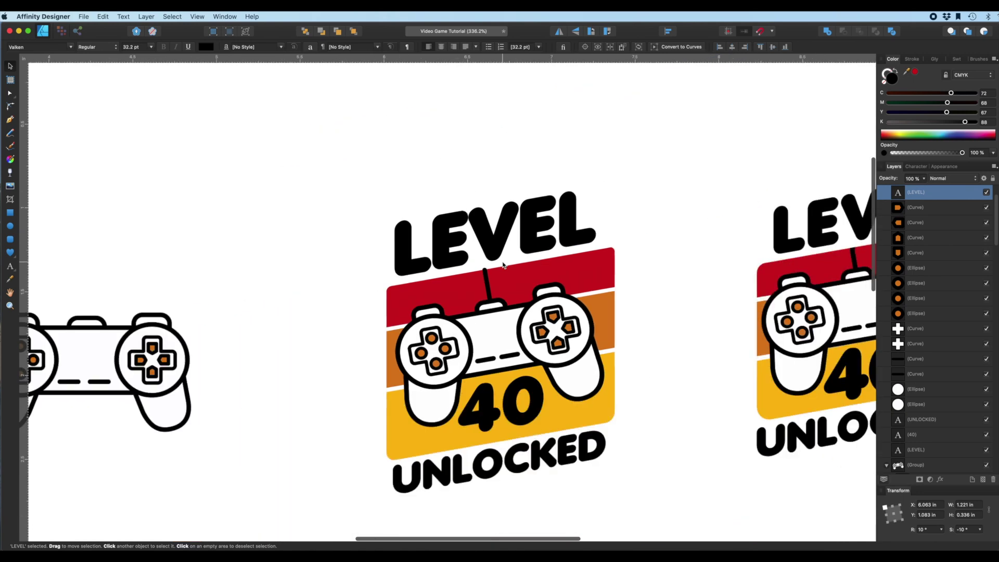
left_click(553, 217)
Step: Nudge the LEVEL text a few pixels right to centre it over the red band
scroll(572, 223, "right", 5)
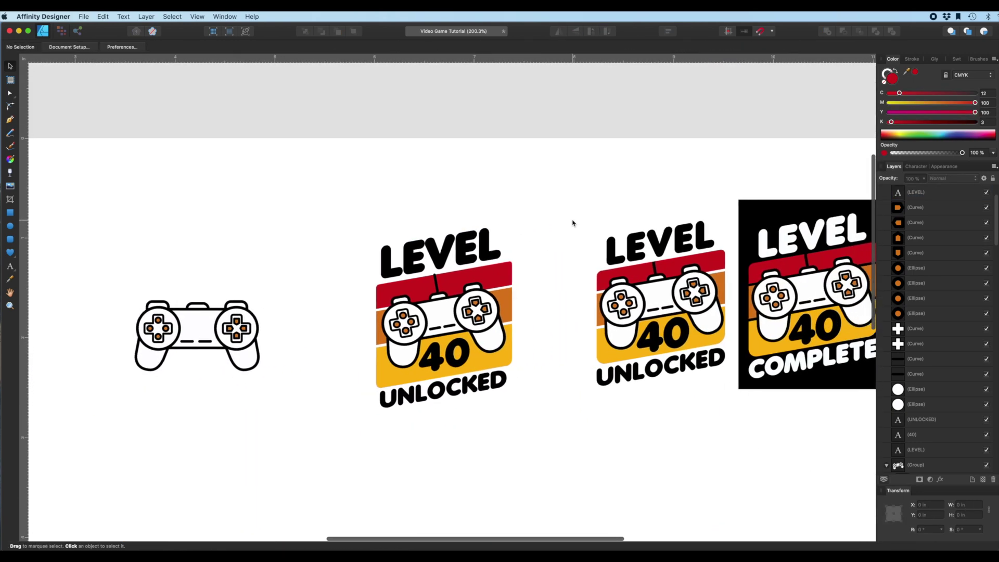
scroll(545, 233, "right", 5)
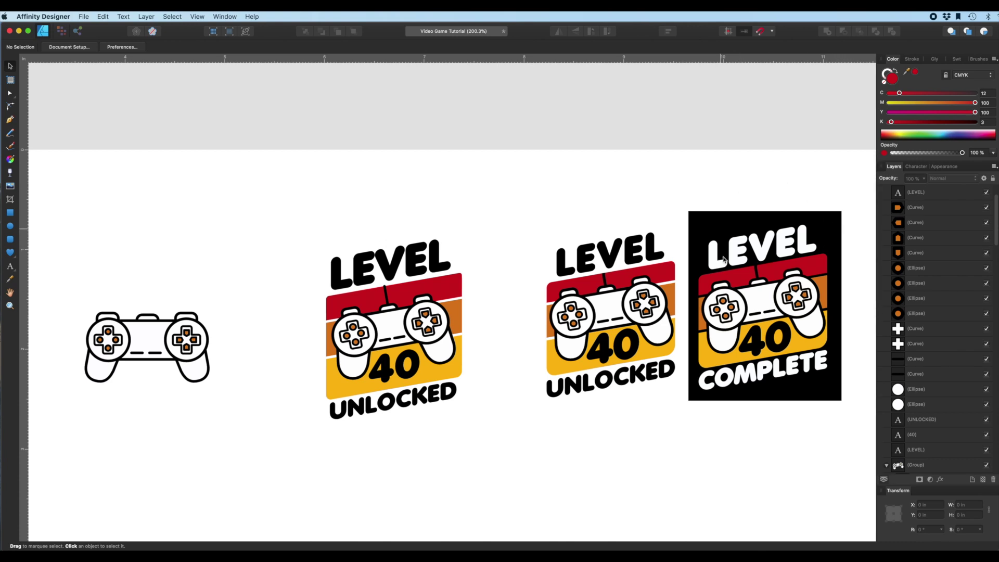
scroll(479, 252, "left", 4)
scroll(478, 250, "left", 7)
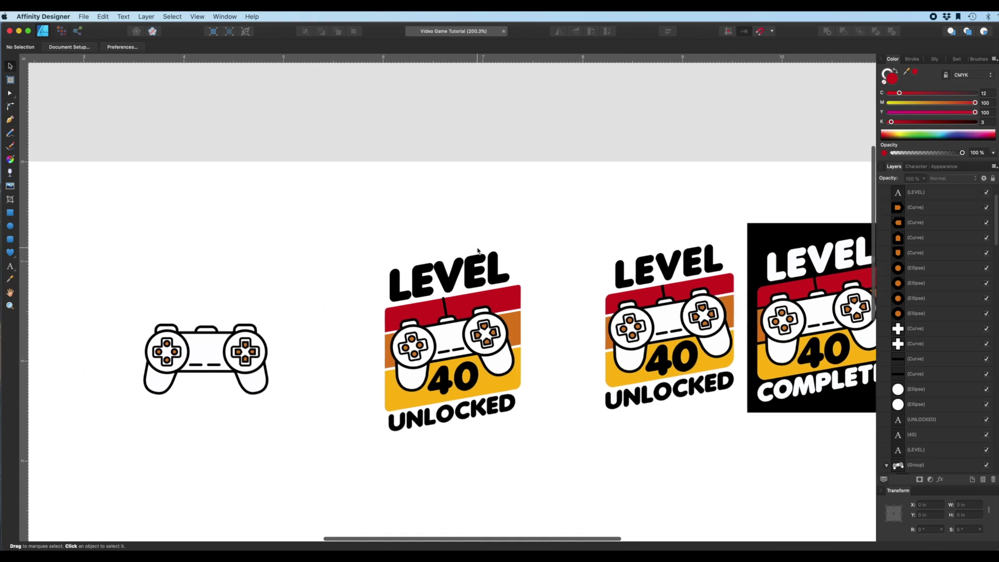
scroll(478, 250, "left", 3)
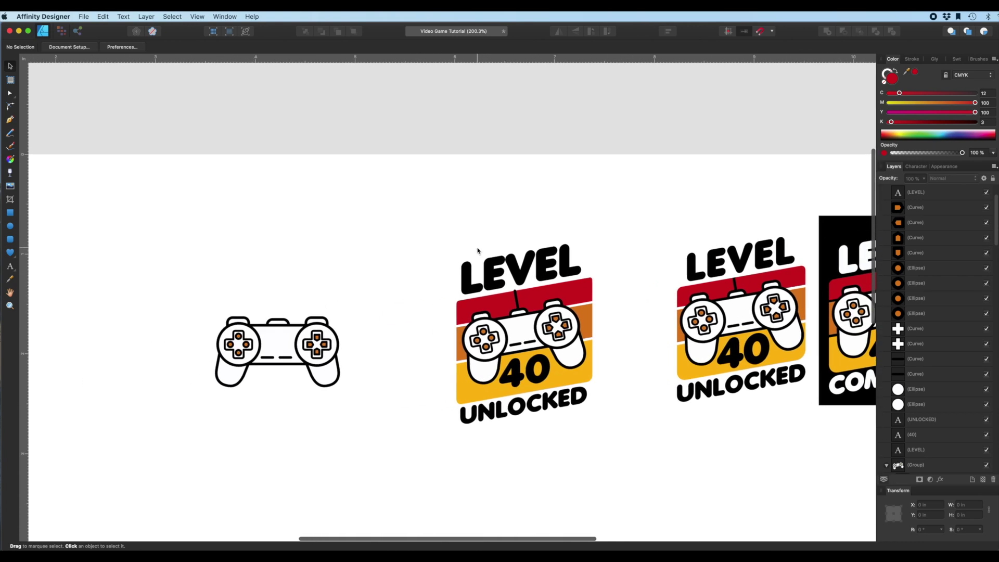
scroll(301, 278, "left", 5)
scroll(300, 278, "left", 1)
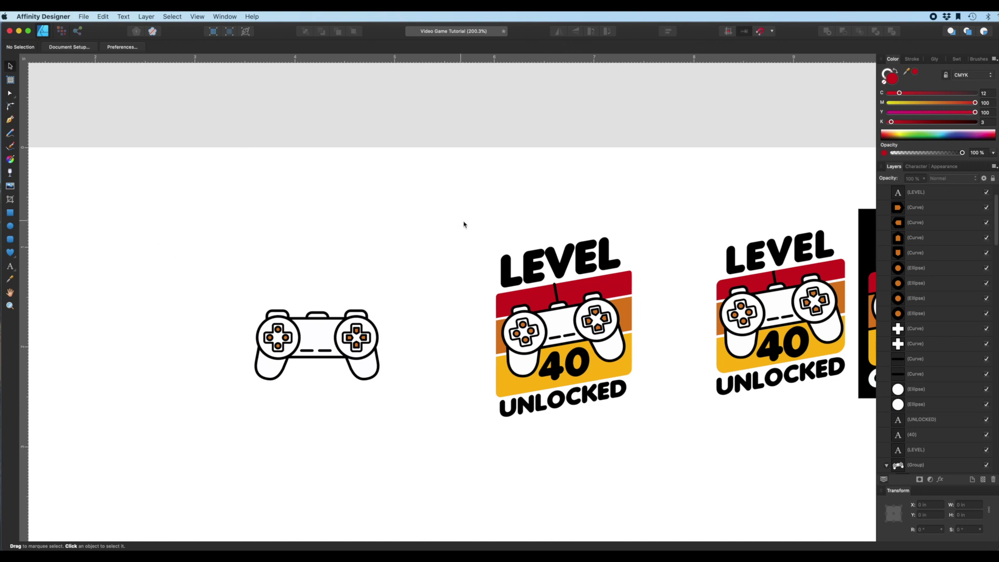
left_click(587, 268)
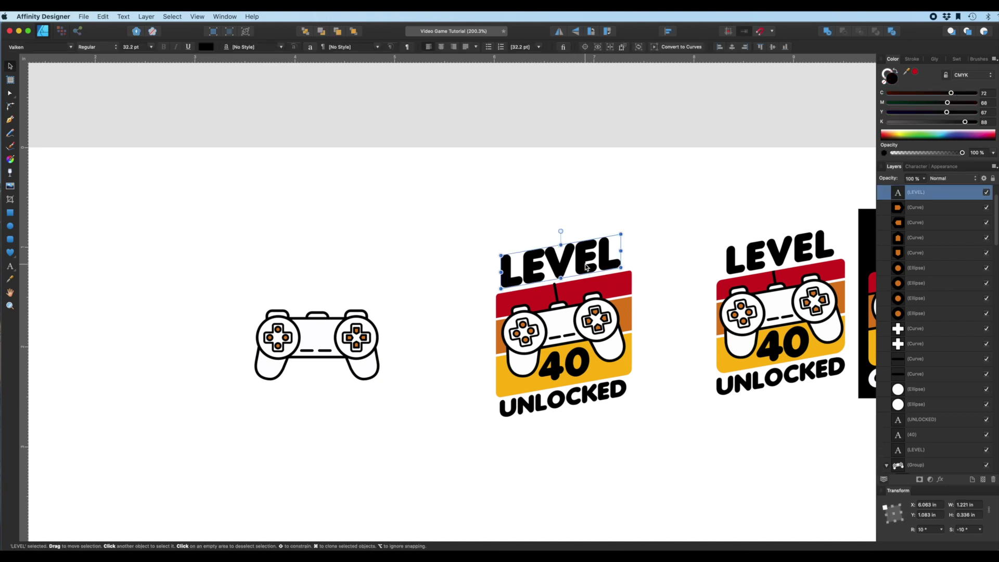
left_click_drag(590, 268, 593, 267)
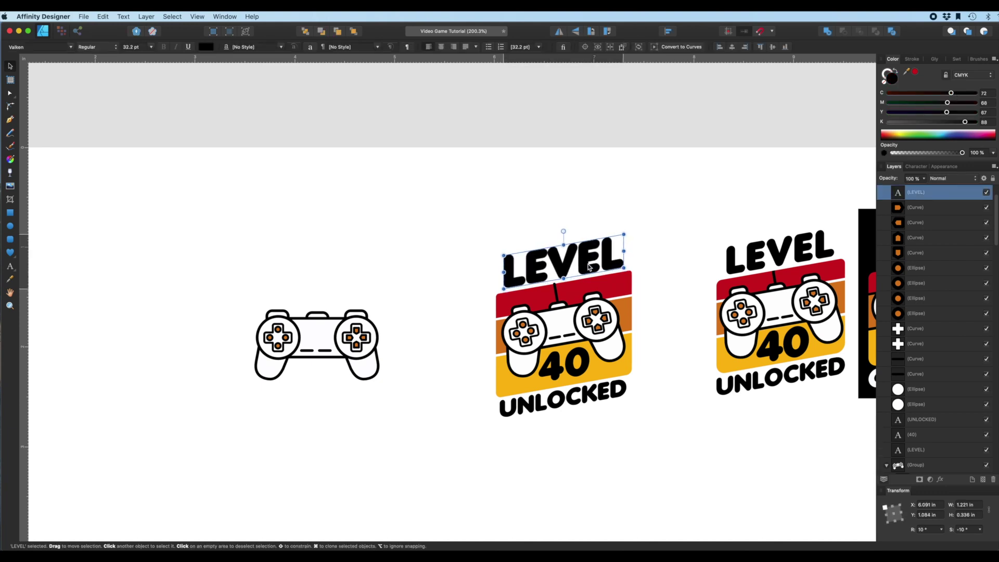
left_click(528, 198)
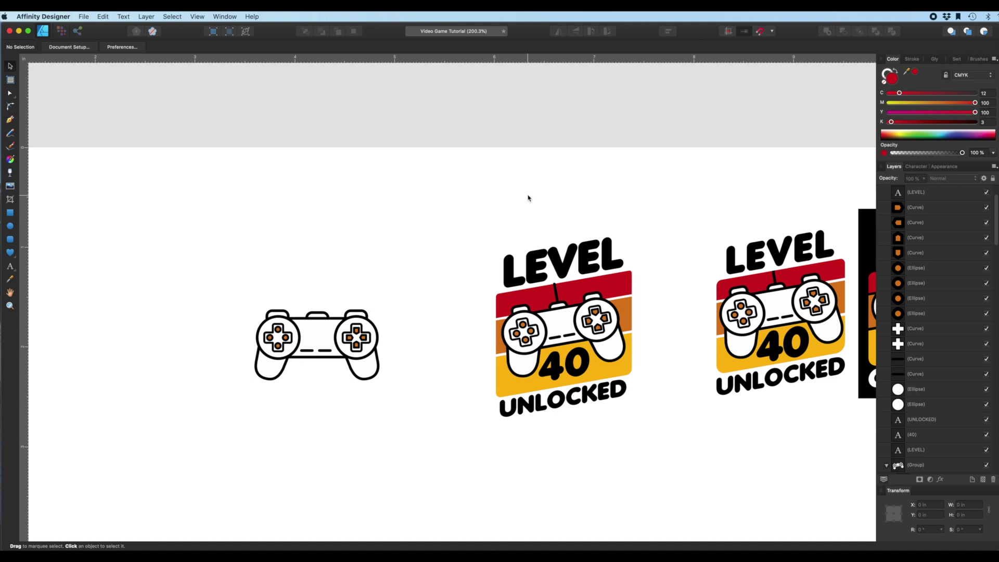